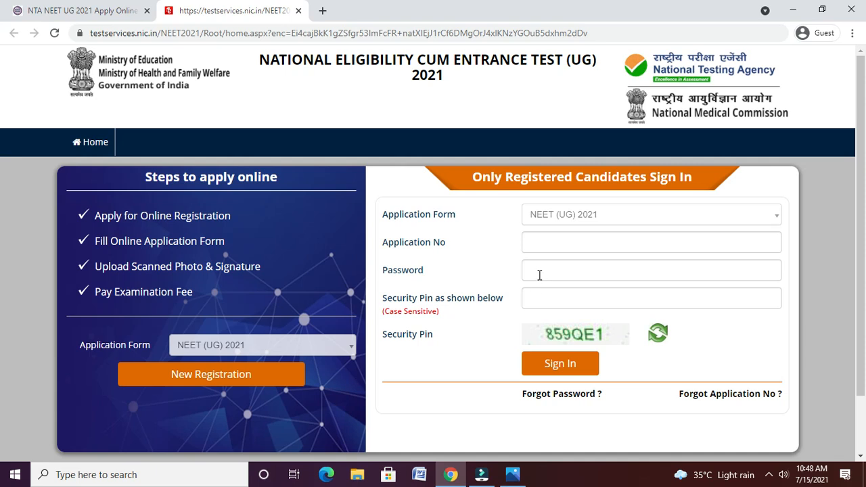
- Place the cursor in the Application No field on the NEET (UG) 2021 sign-in page
{"action": "triple_click", "coordinate": [547, 249]}
{"action": "left_click", "coordinate": [547, 248]}
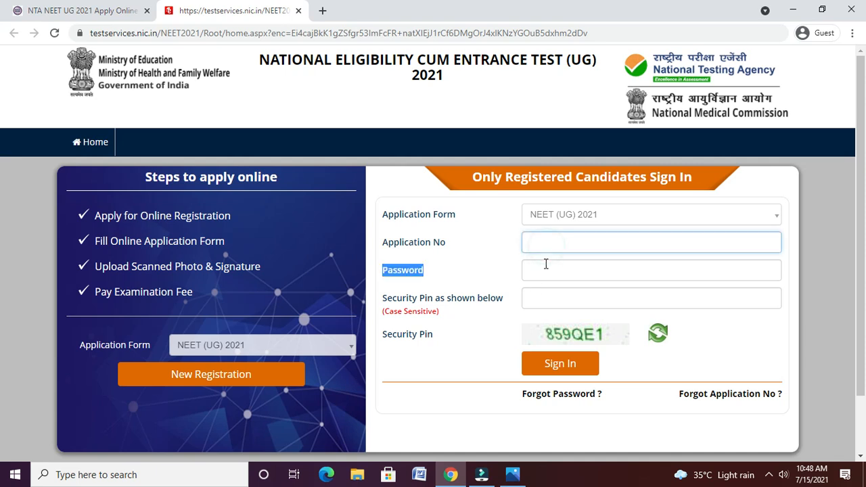
- Start a new candidate registration and scroll through the instructions page
{"action": "left_click", "coordinate": [241, 373]}
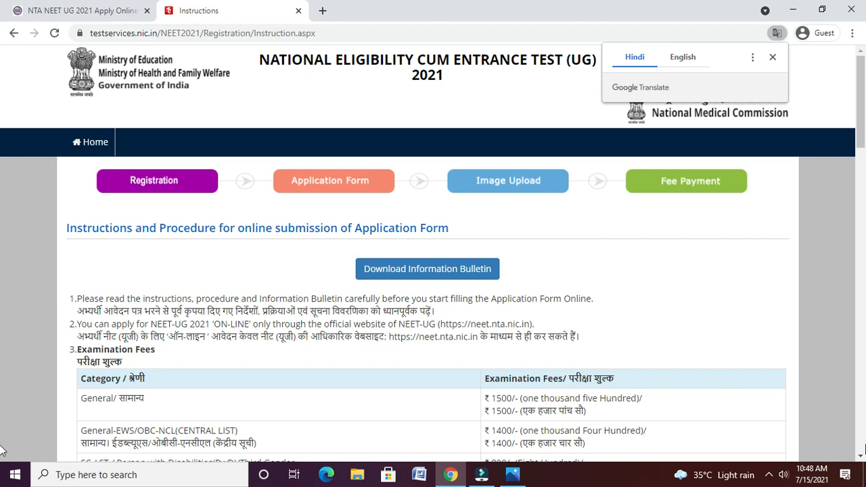
{"action": "scroll", "coordinate": [452, 213], "scroll_direction": "down", "scroll_amount": 2}
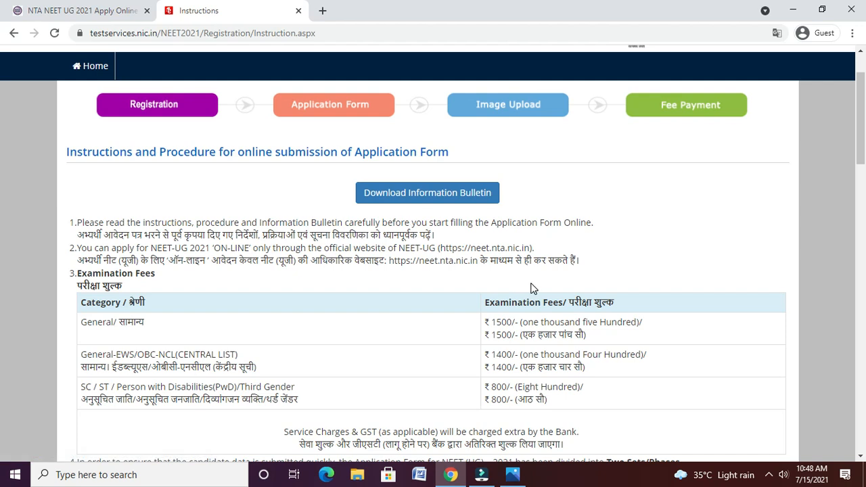
{"action": "left_click", "coordinate": [861, 458]}
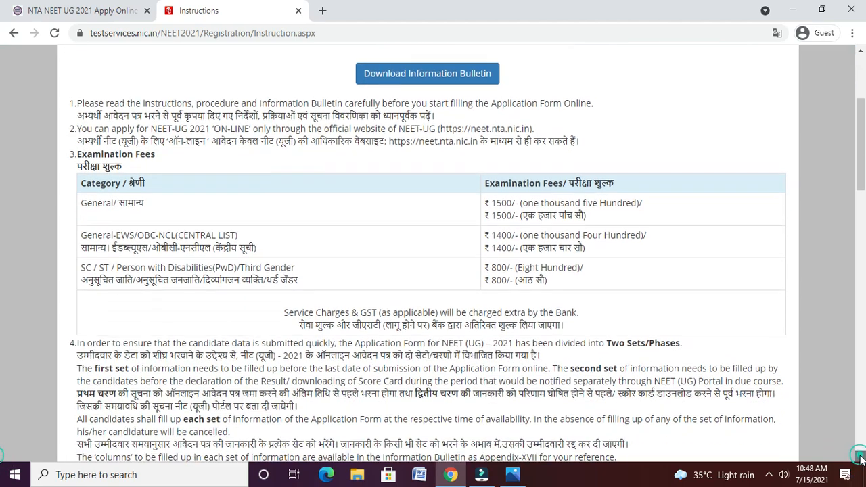
{"action": "left_click", "coordinate": [861, 458]}
{"action": "left_click", "coordinate": [860, 458]}
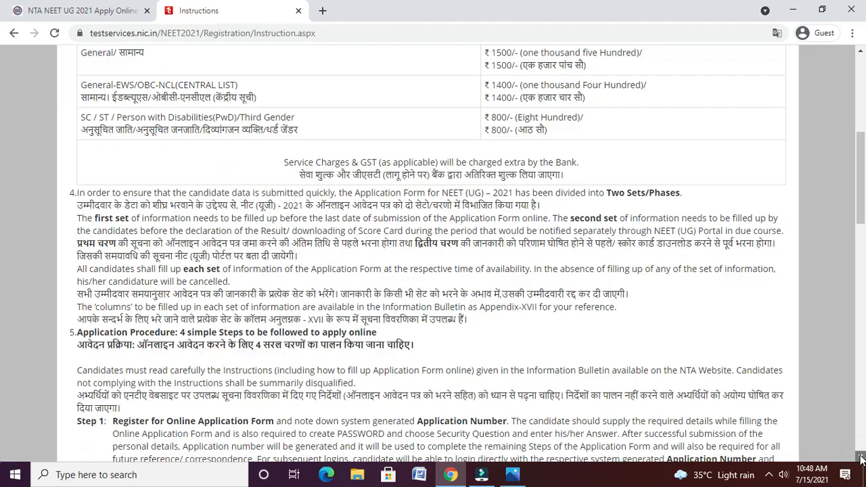
{"action": "left_click", "coordinate": [861, 458]}
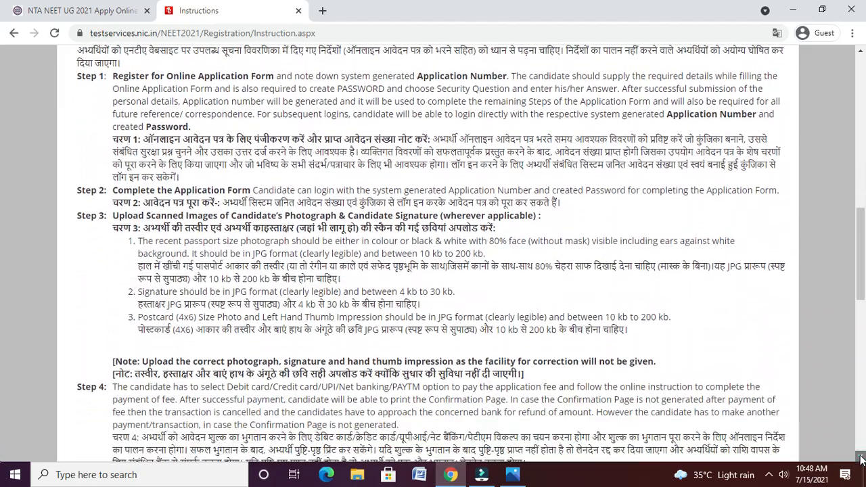
{"action": "left_click", "coordinate": [861, 458]}
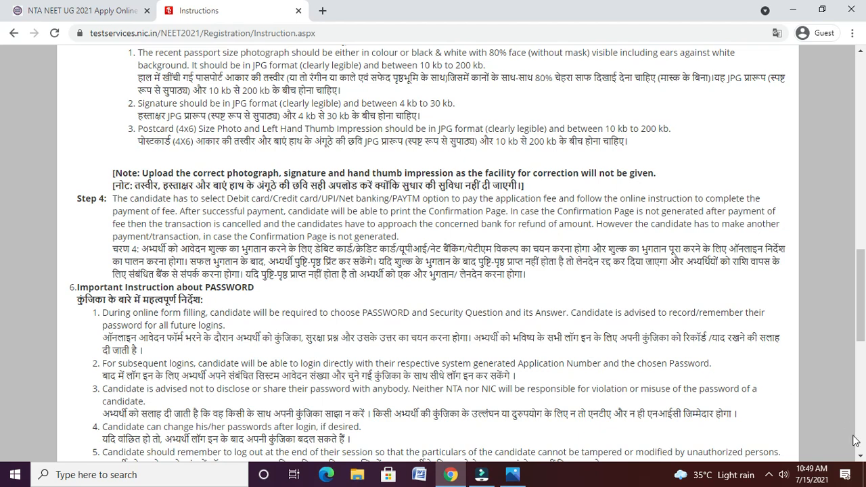
{"action": "left_click", "coordinate": [860, 458]}
{"action": "left_click_drag", "start_coordinate": [860, 457], "coordinate": [860, 458]}
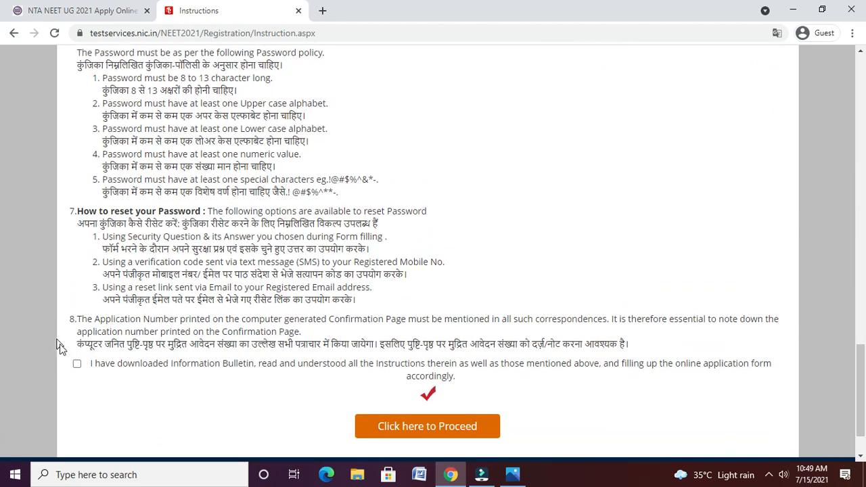
- Tick the instructions declaration and proceed to the registration form
{"action": "left_click", "coordinate": [76, 362]}
{"action": "left_click", "coordinate": [76, 363]}
{"action": "left_click", "coordinate": [439, 420]}
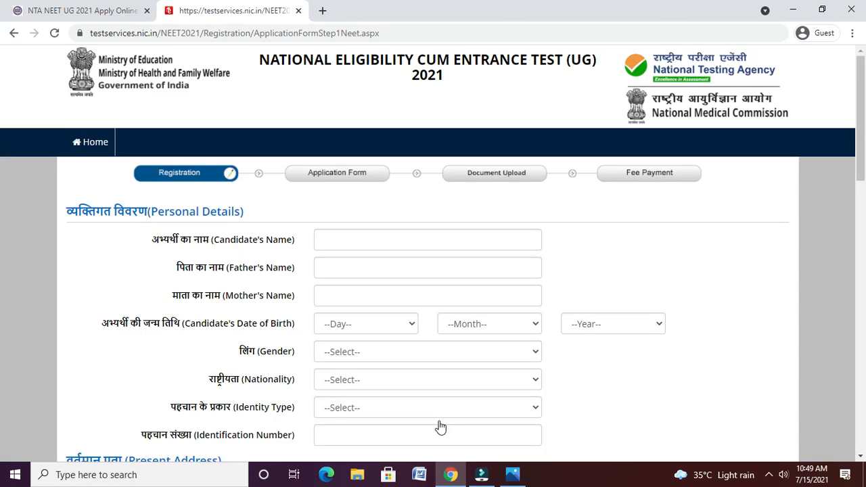
- Enter the candidate's, father's and mother's full names
{"action": "left_click", "coordinate": [411, 247]}
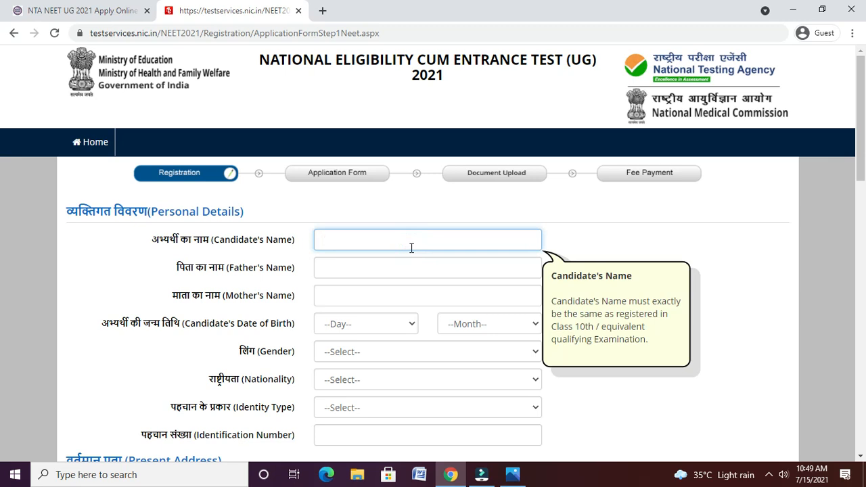
{"action": "key", "text": "Tab"}
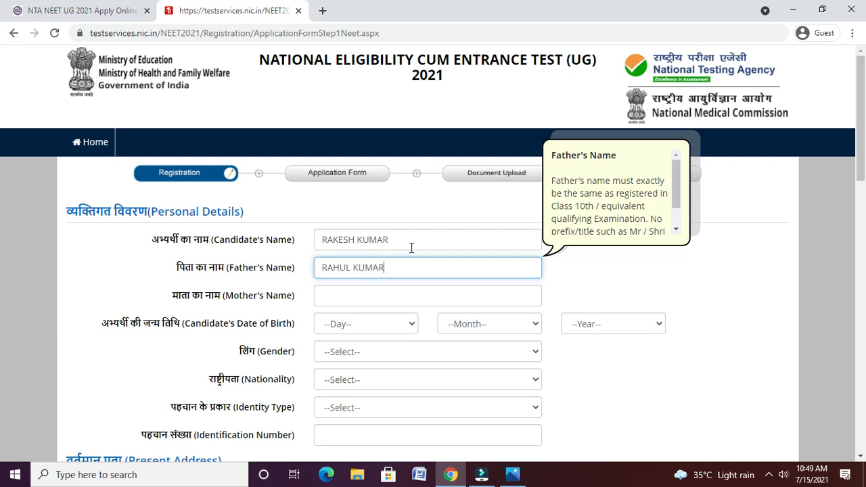
{"action": "key", "text": "Tab"}
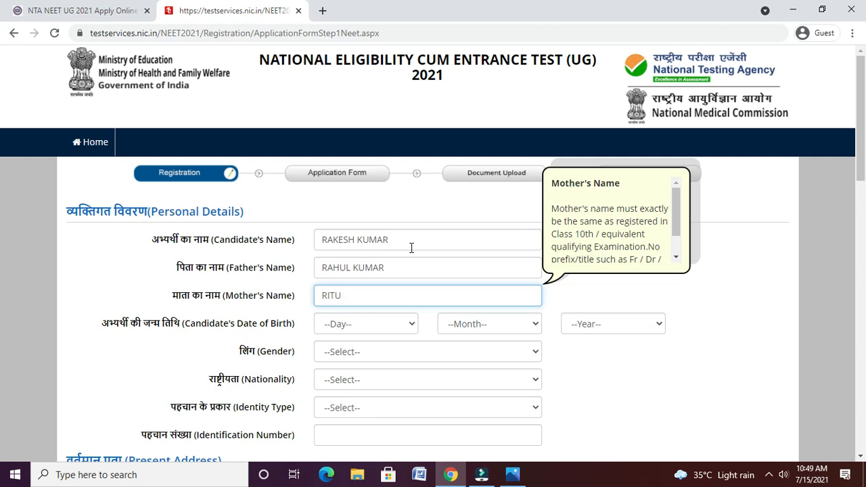
{"action": "key", "text": "Tab"}
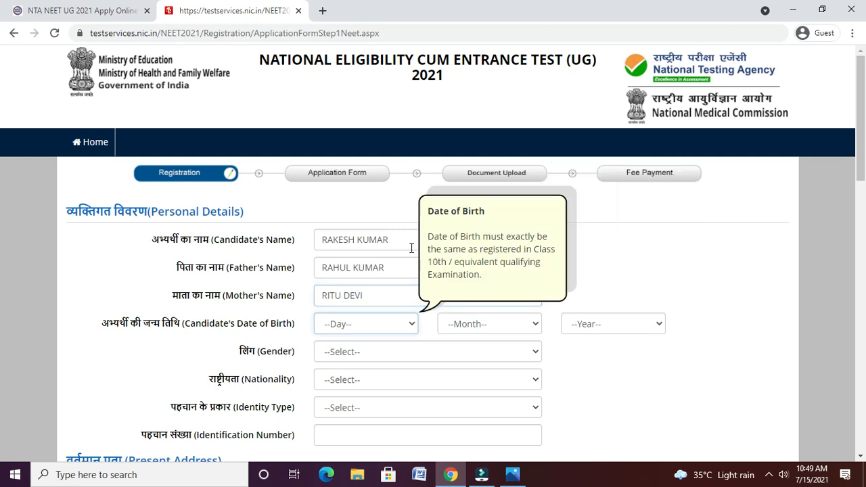
- Set date of birth to 10 October 2000, gender Male and nationality Indian
{"action": "left_click", "coordinate": [371, 323]}
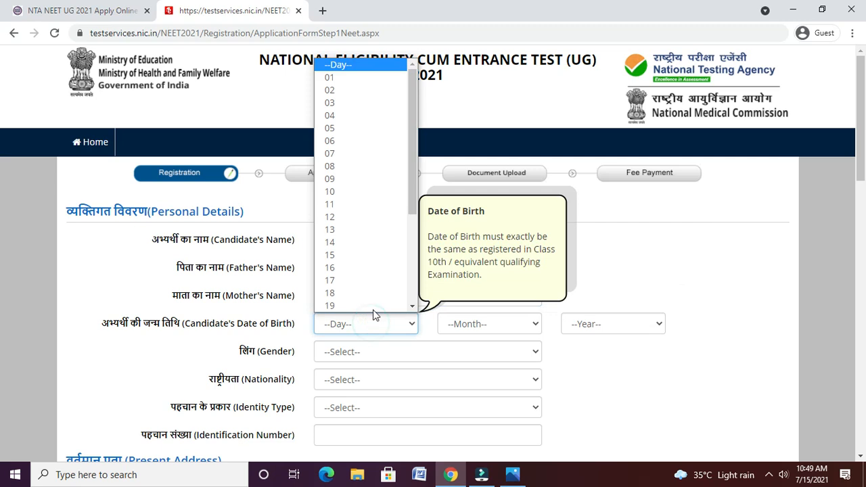
{"action": "left_click", "coordinate": [374, 190]}
{"action": "left_click", "coordinate": [471, 333]}
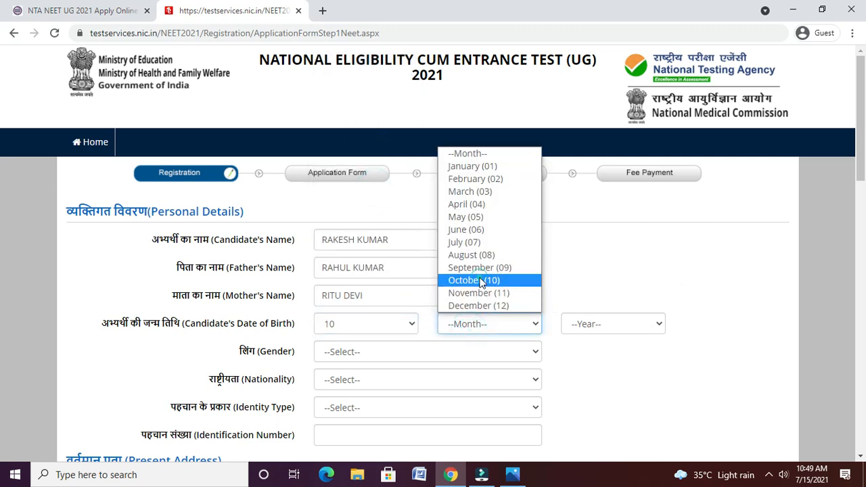
{"action": "left_click", "coordinate": [473, 278]}
{"action": "left_click", "coordinate": [604, 324]}
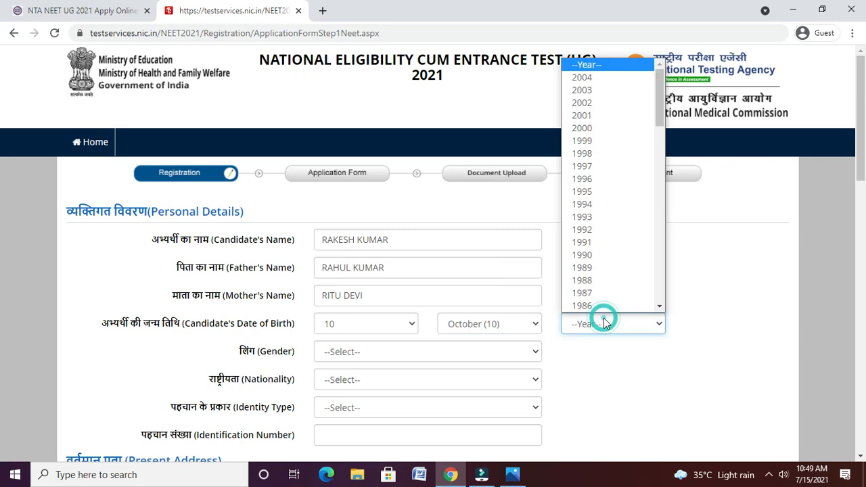
{"action": "left_click", "coordinate": [612, 133]}
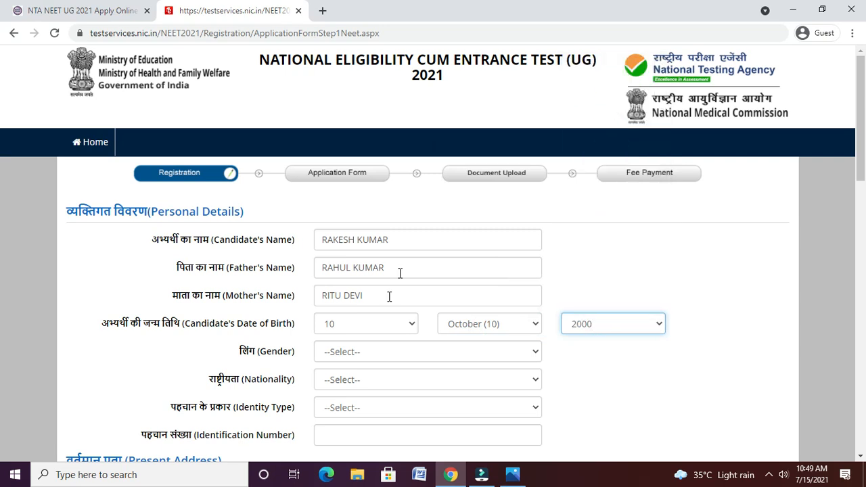
{"action": "left_click", "coordinate": [375, 352]}
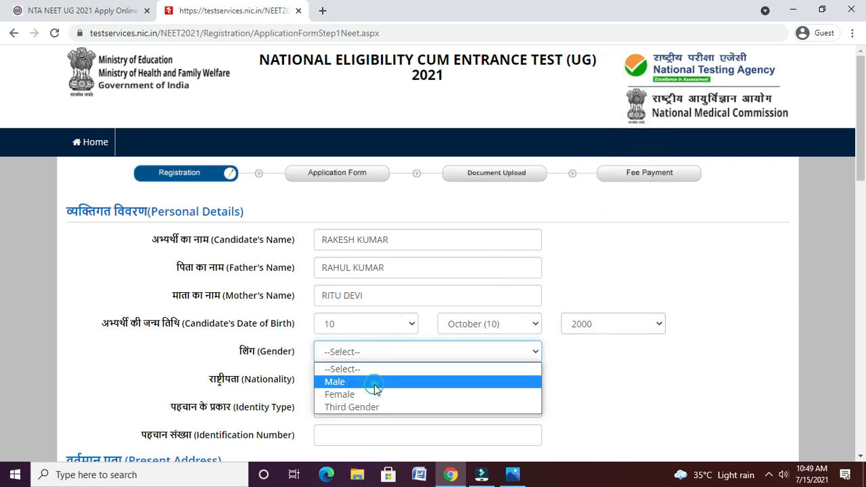
{"action": "left_click", "coordinate": [375, 383]}
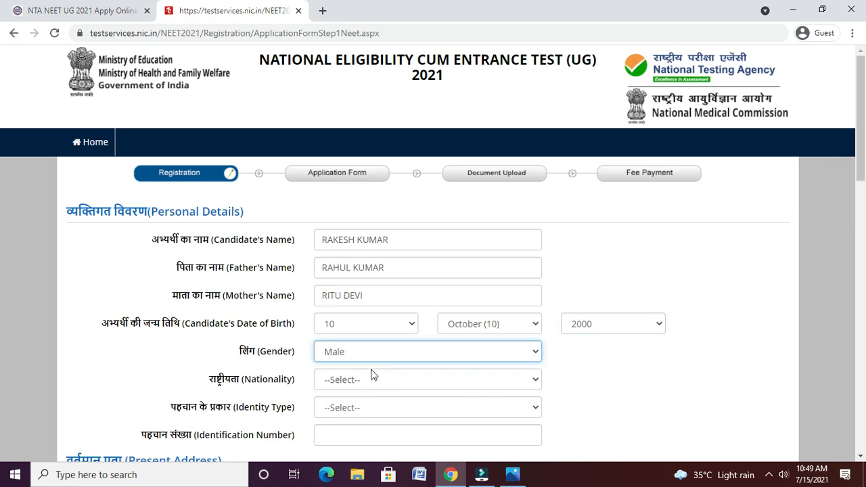
{"action": "left_click", "coordinate": [371, 377]}
{"action": "left_click", "coordinate": [365, 408]}
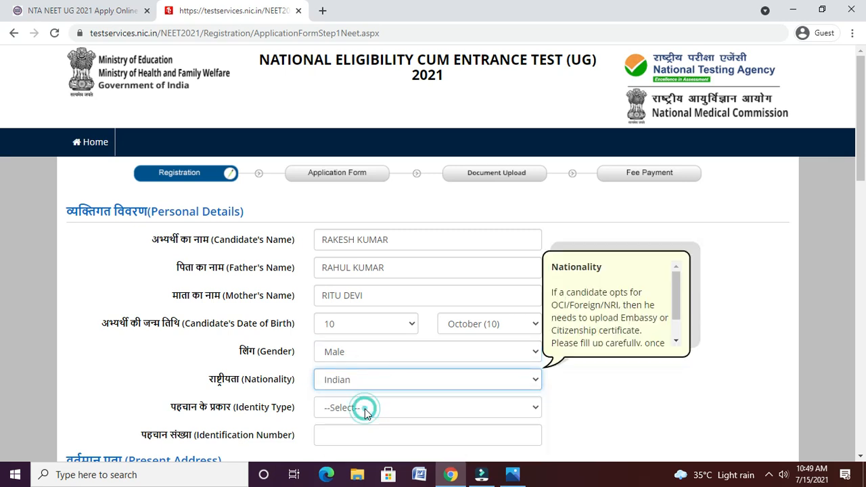
- Choose Aadhaar Number as the identity type and enter its last four digits
{"action": "left_click", "coordinate": [410, 407]}
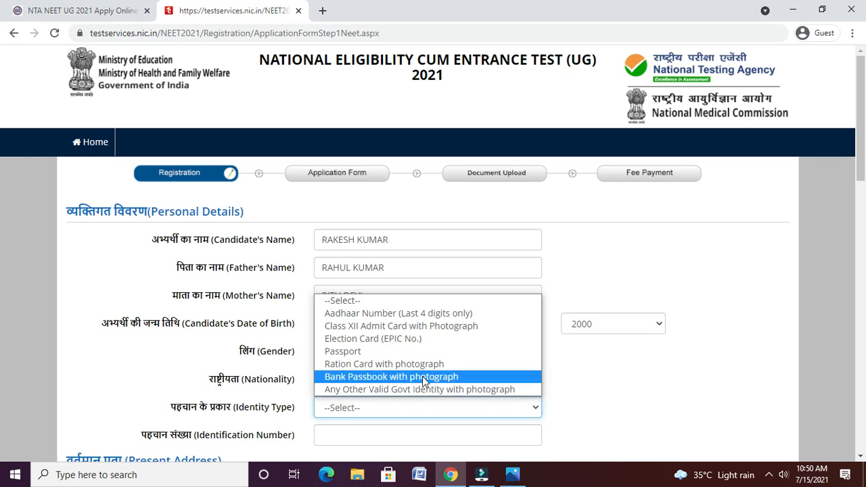
{"action": "left_click", "coordinate": [430, 315]}
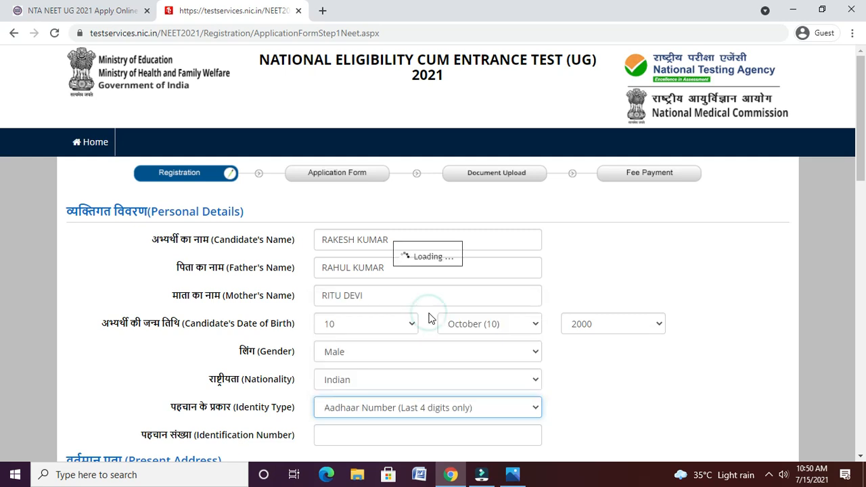
{"action": "left_click", "coordinate": [388, 438]}
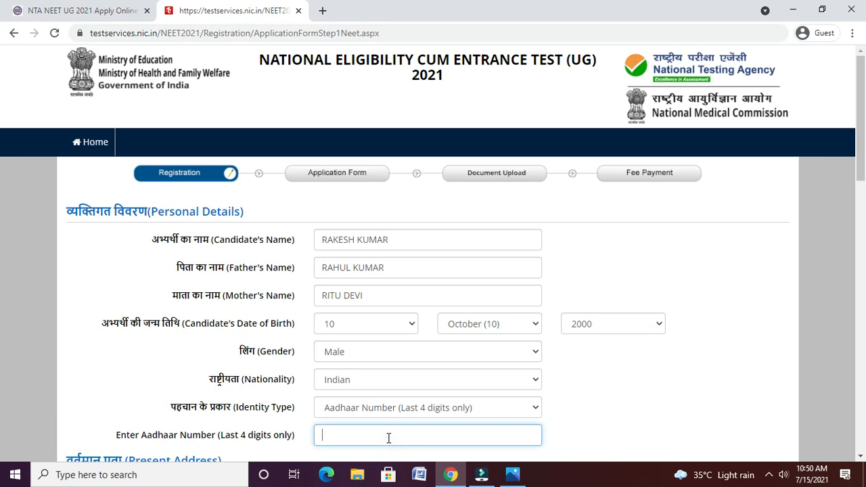
{"action": "type", "text": "5405"}
{"action": "left_click", "coordinate": [572, 429]}
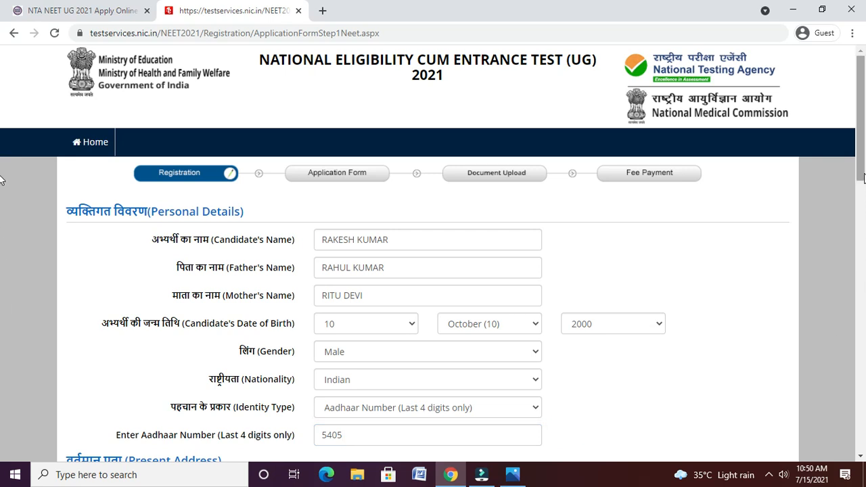
{"action": "left_click_drag", "start_coordinate": [861, 174], "coordinate": [862, 238]}
- Enter the present address lines and city, and set the country to India
{"action": "left_click", "coordinate": [400, 281]}
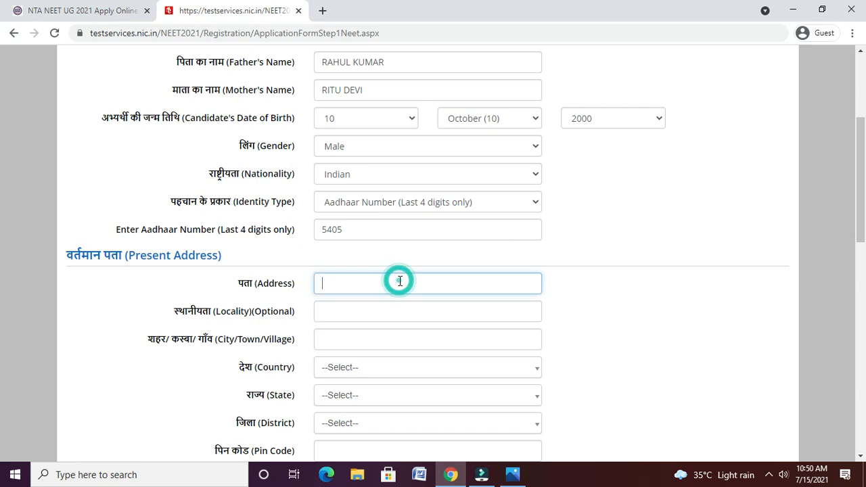
{"action": "key", "text": "Tab"}
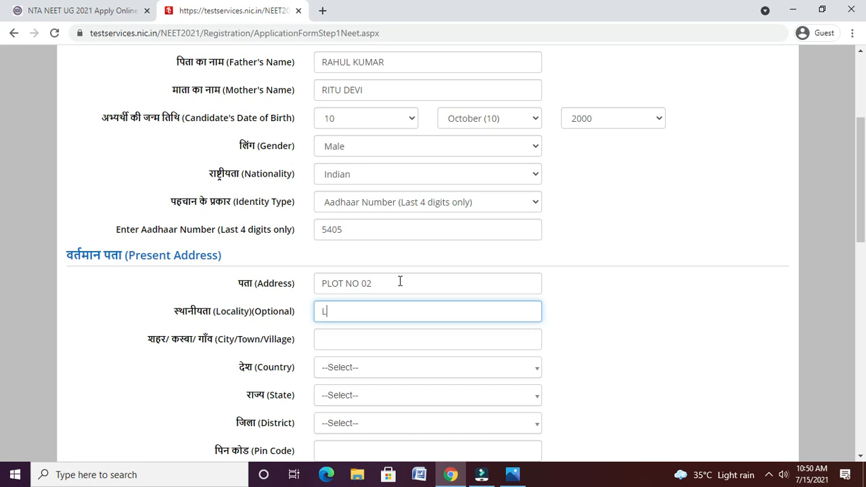
{"action": "key", "text": "Tab"}
{"action": "type", "text": "JBALAP"}
{"action": "key", "text": "BackSpace"}
{"action": "key", "text": "BackSpace"}
{"action": "key", "text": "BackSpace"}
{"action": "key", "text": "BackSpace"}
{"action": "type", "text": "AB"}
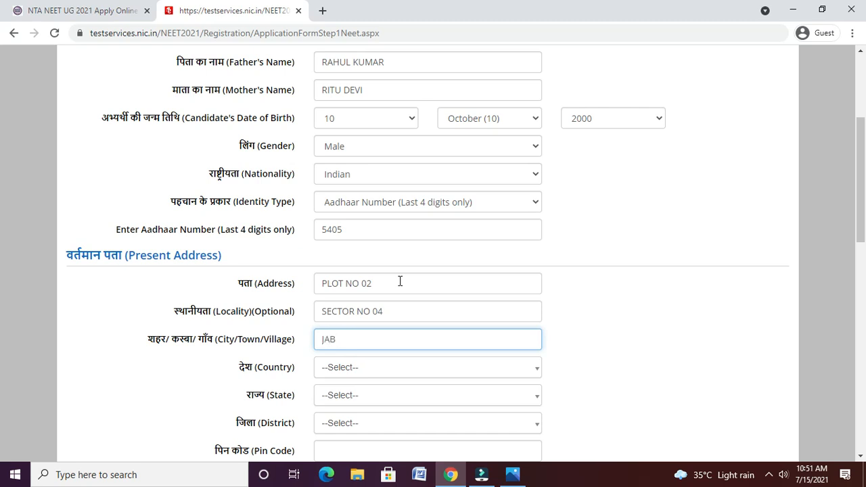
{"action": "type", "text": "ALPUR"}
{"action": "key", "text": "Tab"}
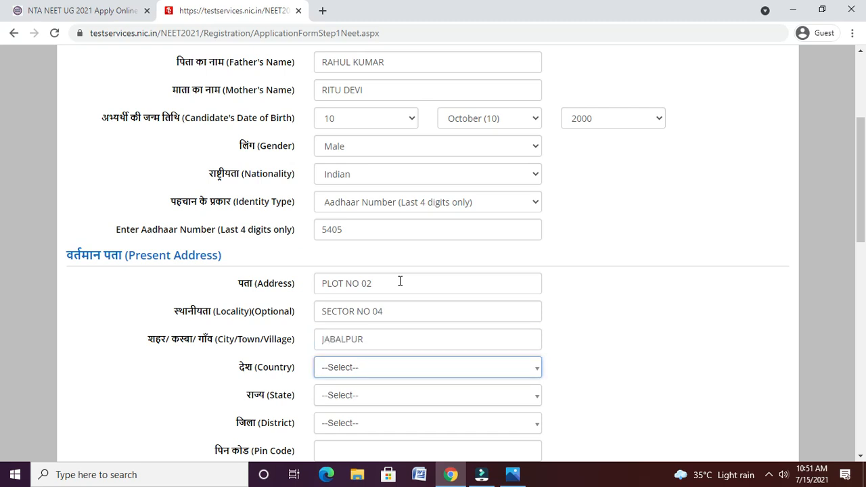
{"action": "type", "text": "IN"}
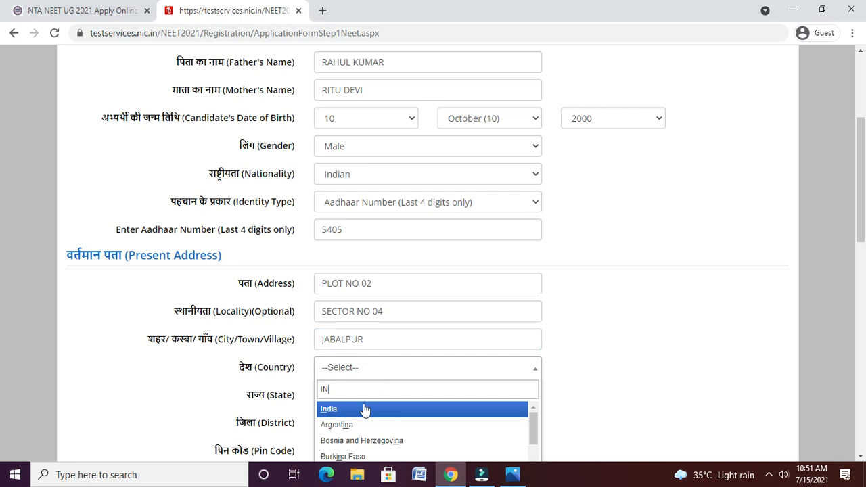
{"action": "left_click", "coordinate": [363, 409]}
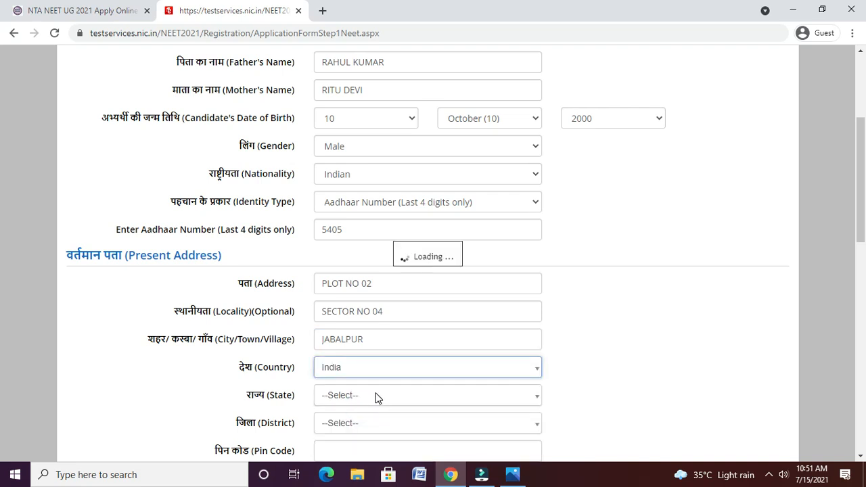
- Choose MADHYA PRADESH as the state and JABALPUR as the district
{"action": "left_click", "coordinate": [377, 397]}
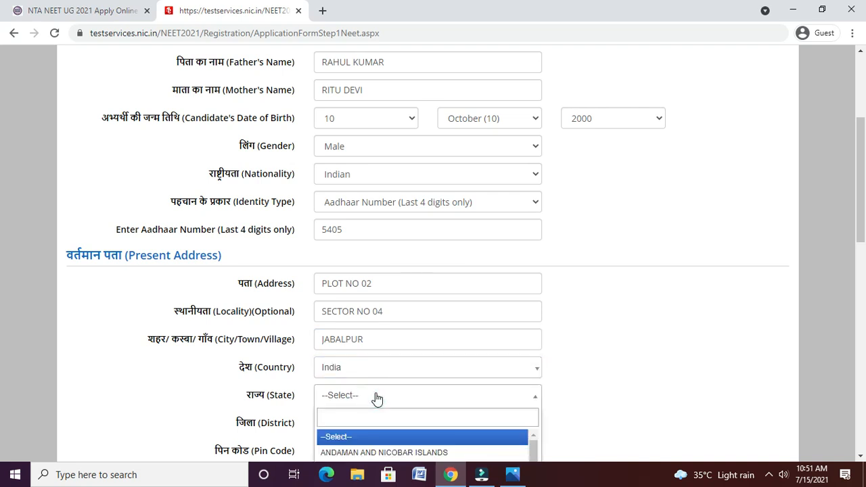
{"action": "type", "text": "MADH"}
{"action": "key", "text": "Return"}
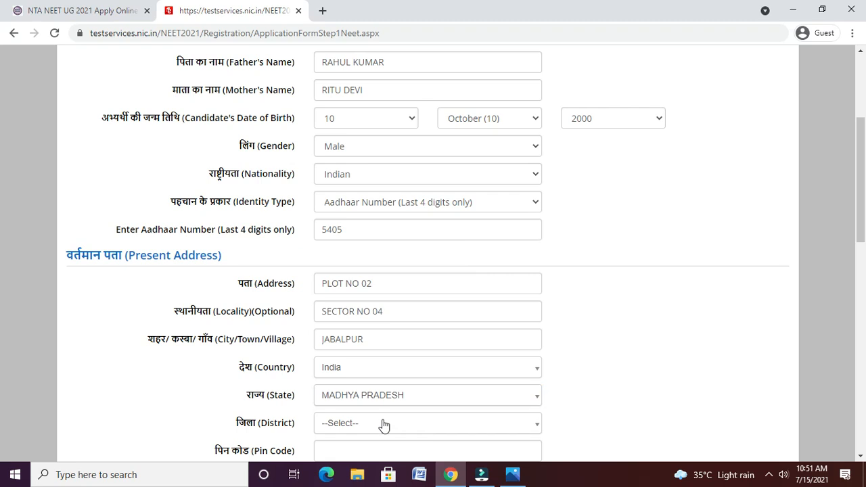
{"action": "left_click", "coordinate": [429, 424]}
{"action": "type", "text": "JABA"}
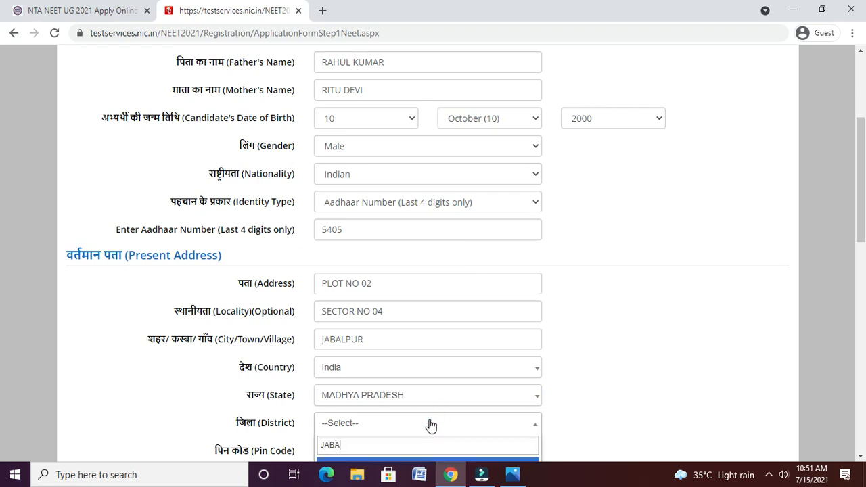
{"action": "type", "text": "L"}
{"action": "key", "text": "Return"}
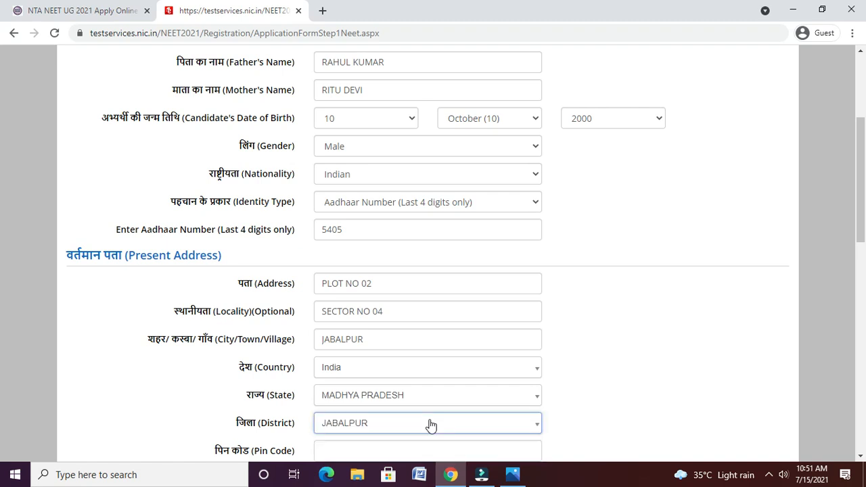
{"action": "scroll", "coordinate": [2, 270], "scroll_direction": "down", "scroll_amount": 3}
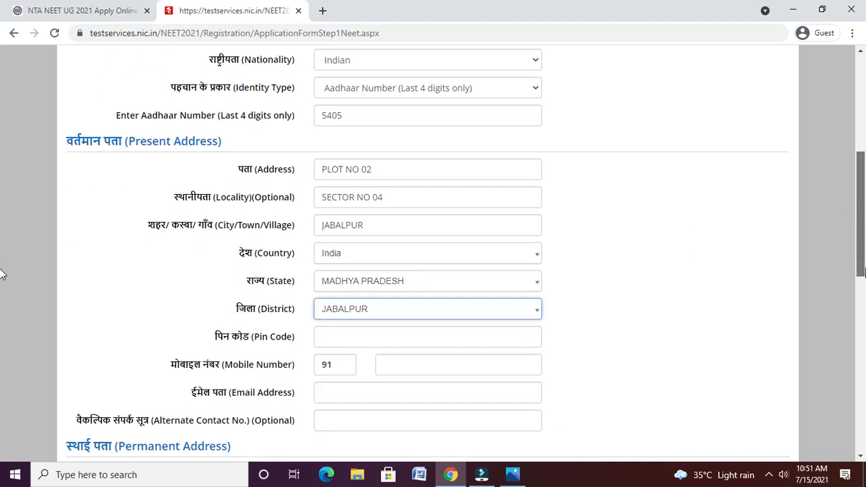
- Fill in the pin code, e-mail and mobile number, and make permanent address same as present
{"action": "left_click", "coordinate": [412, 253]}
{"action": "type", "text": "486001"}
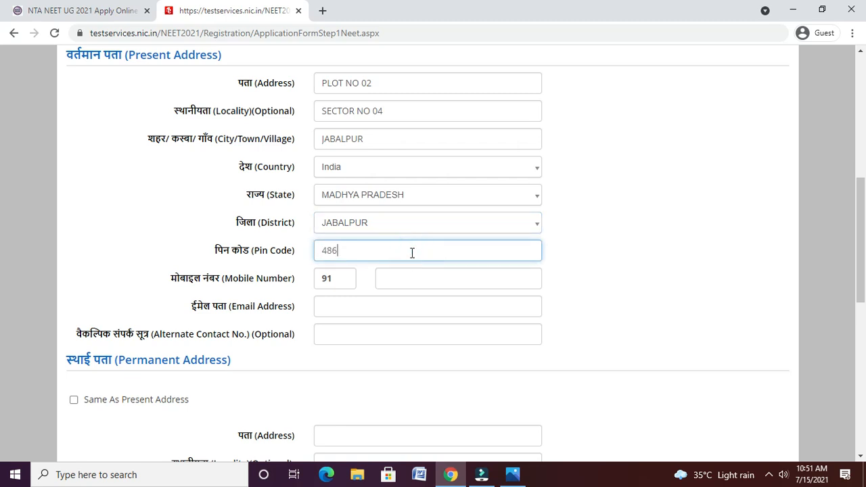
{"action": "left_click", "coordinate": [406, 310]}
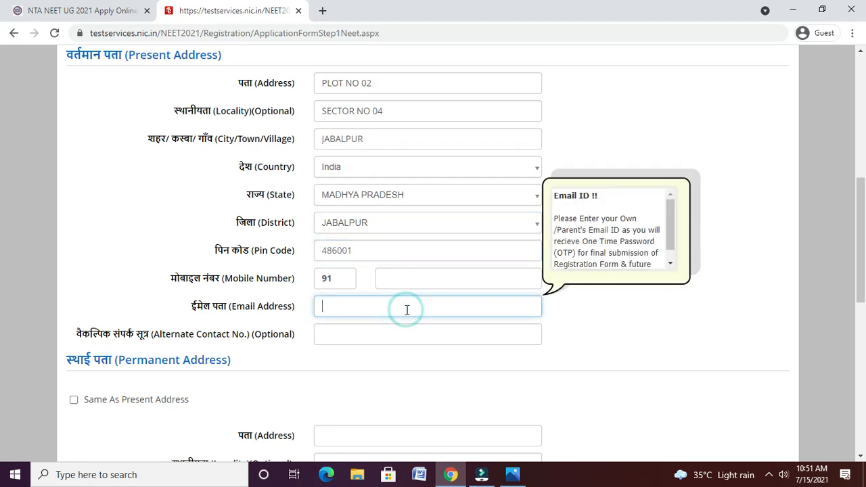
{"action": "type", "text": "abc@gmail.com"}
{"action": "key", "text": "Tab"}
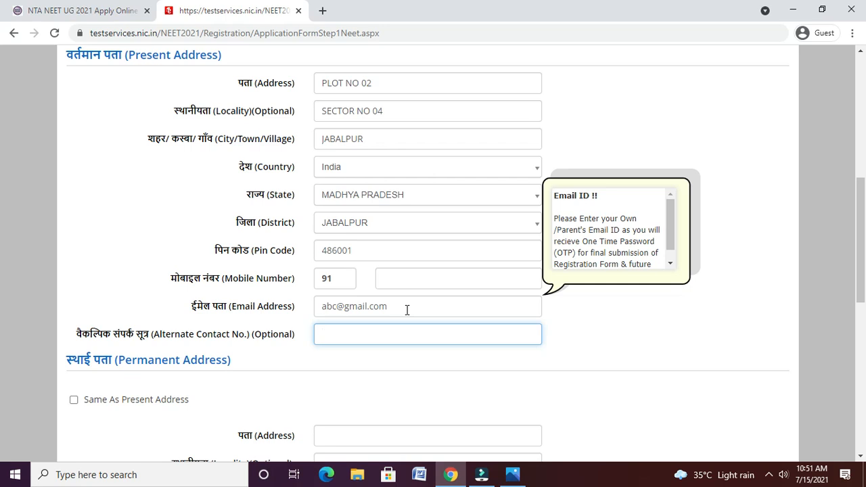
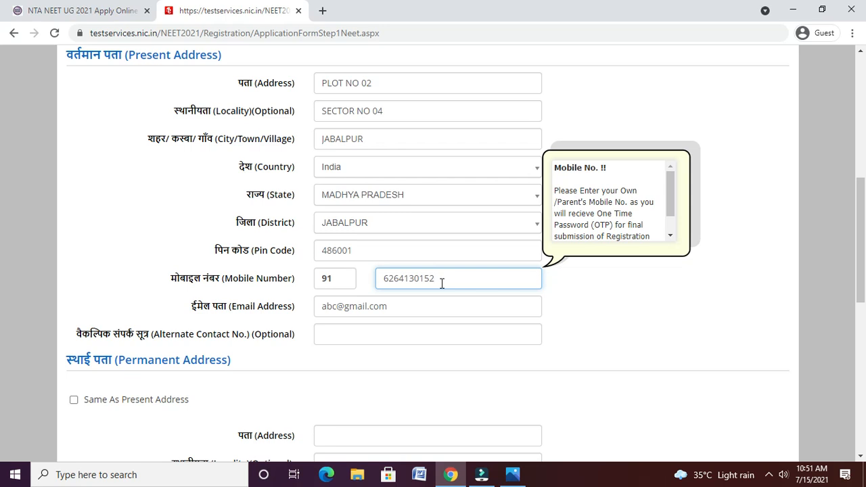
{"action": "key", "text": "Tab"}
{"action": "key", "text": "Tab"}
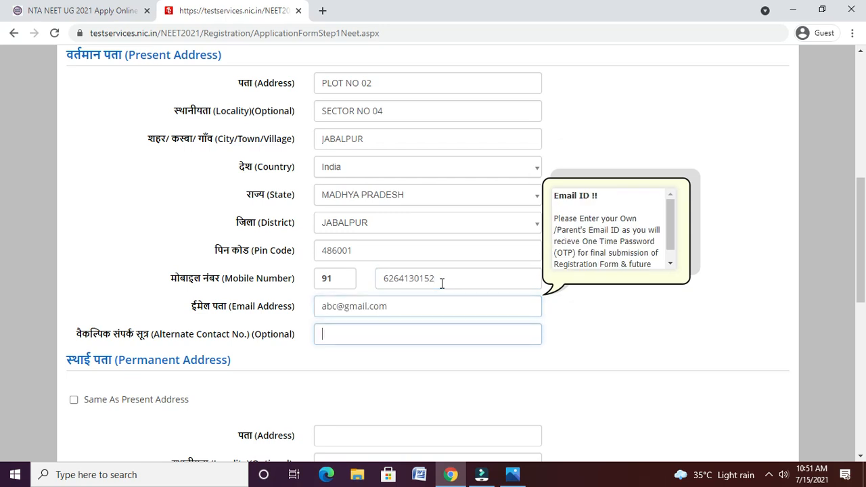
{"action": "left_click", "coordinate": [73, 400]}
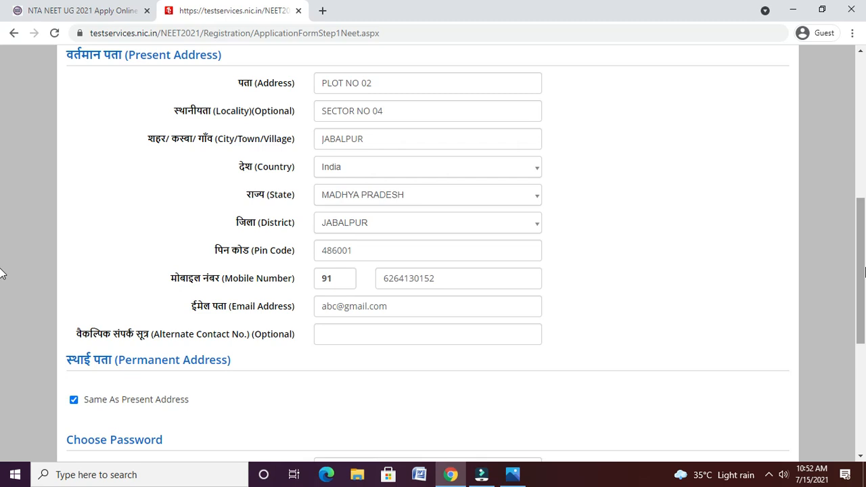
- Enter the account password and its confirmation
{"action": "left_click_drag", "start_coordinate": [865, 271], "coordinate": [864, 331]}
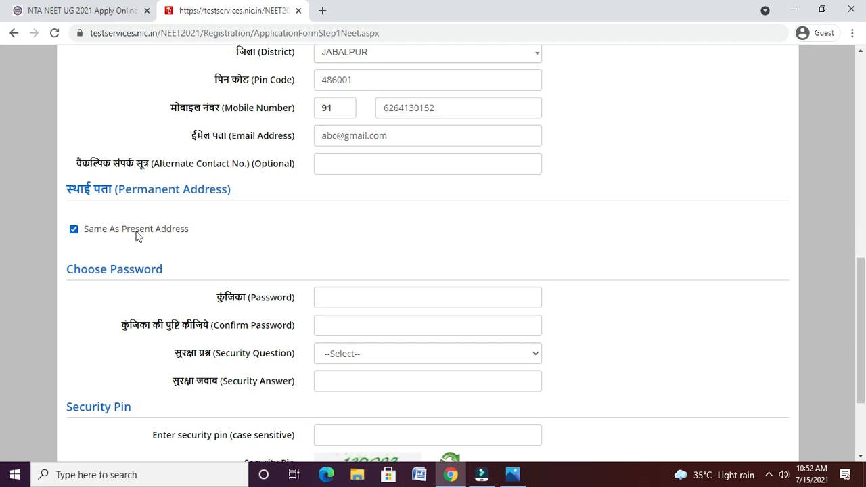
{"action": "left_click", "coordinate": [343, 301]}
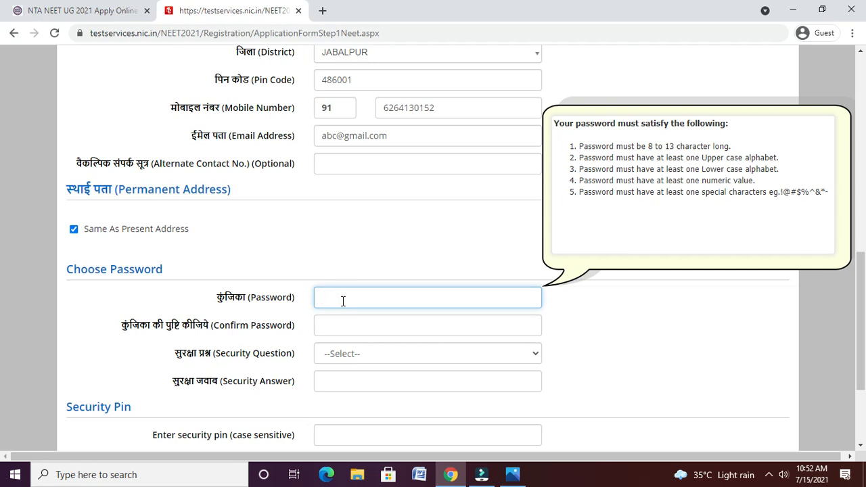
{"action": "left_click", "coordinate": [350, 436]}
{"action": "type", "text": "r"}
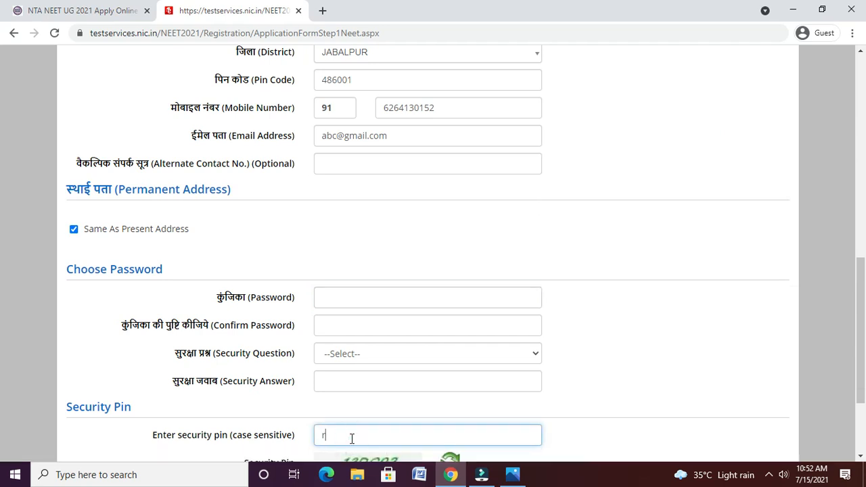
{"action": "left_click", "coordinate": [348, 299]}
{"action": "type", "text": "Abc@12"}
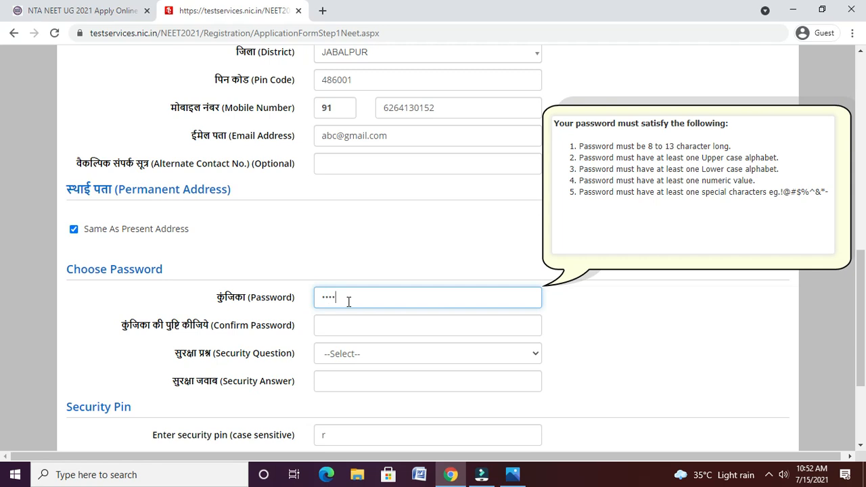
{"action": "type", "text": "345"}
{"action": "key", "text": "Tab"}
{"action": "type", "text": "abc@12"}
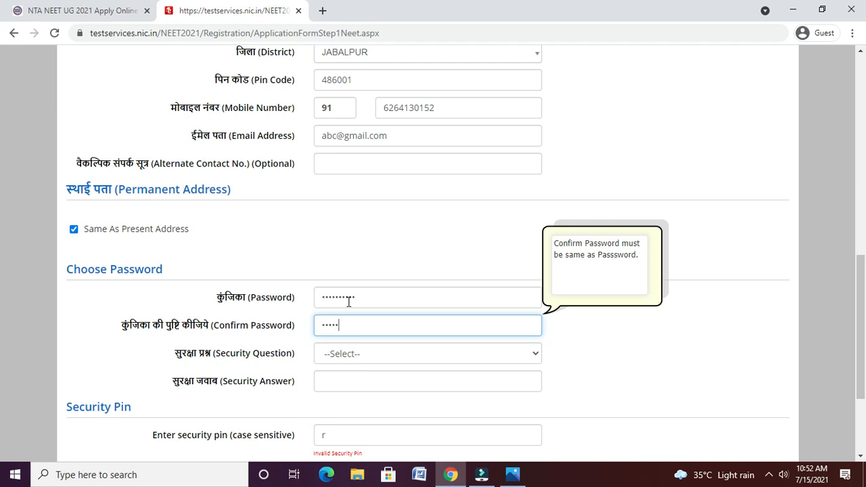
{"action": "type", "text": "345"}
- Choose the favourite book security question, answer it, enter the security pin and submit
{"action": "left_click", "coordinate": [380, 354]}
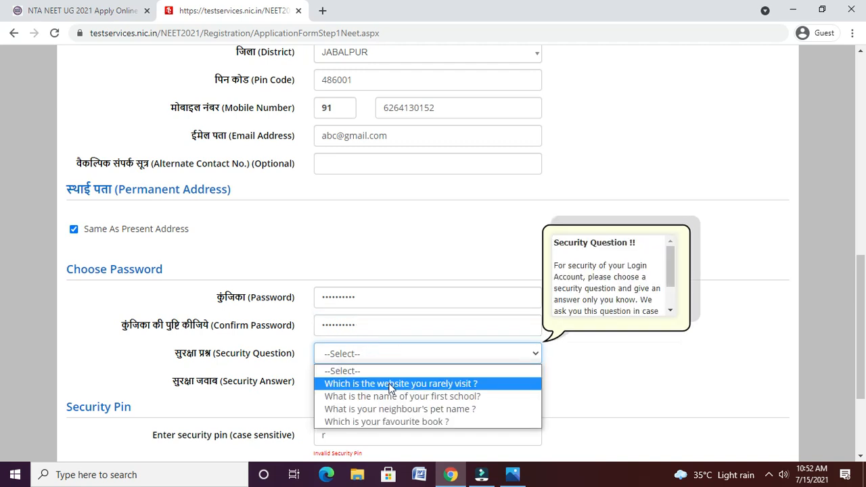
{"action": "left_click", "coordinate": [394, 422]}
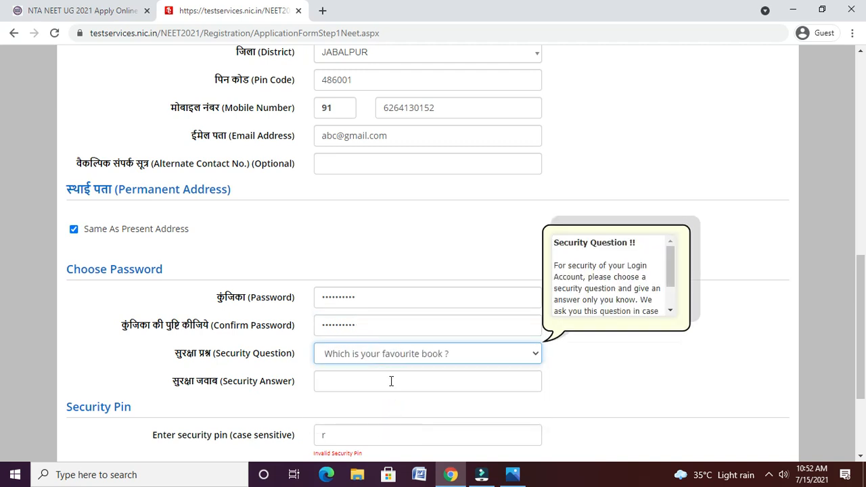
{"action": "left_click", "coordinate": [391, 381]}
{"action": "type", "text": "ab"}
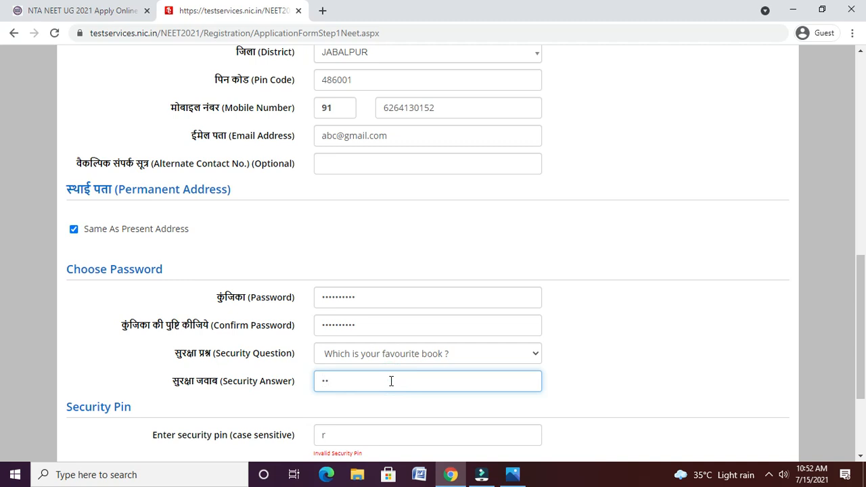
{"action": "type", "text": "cde"}
{"action": "left_click", "coordinate": [860, 456]}
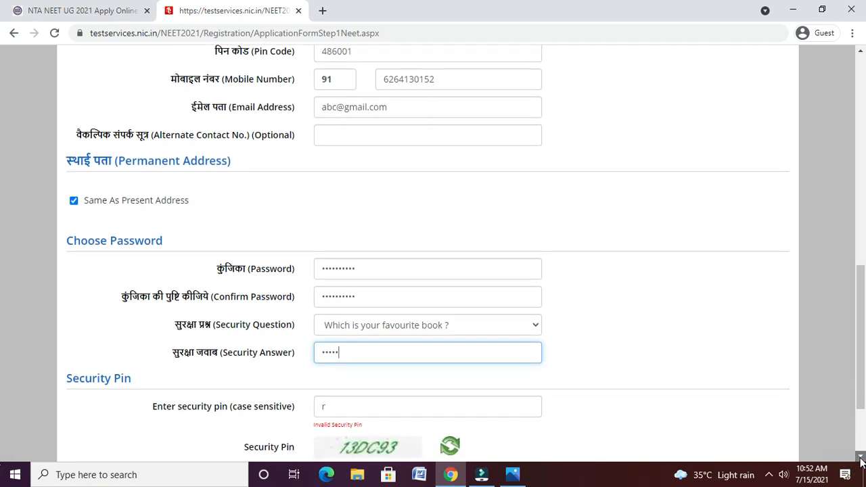
{"action": "left_click", "coordinate": [861, 460]}
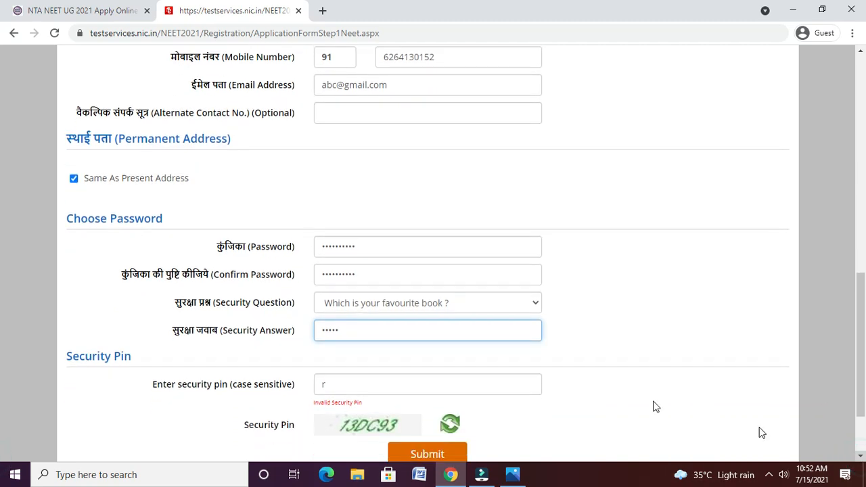
{"action": "left_click", "coordinate": [460, 383]}
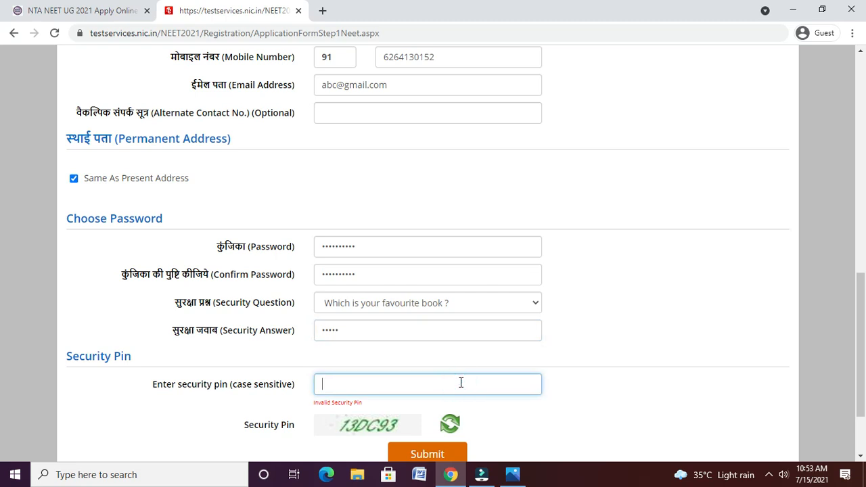
{"action": "type", "text": "13DC93"}
{"action": "left_click", "coordinate": [424, 455]}
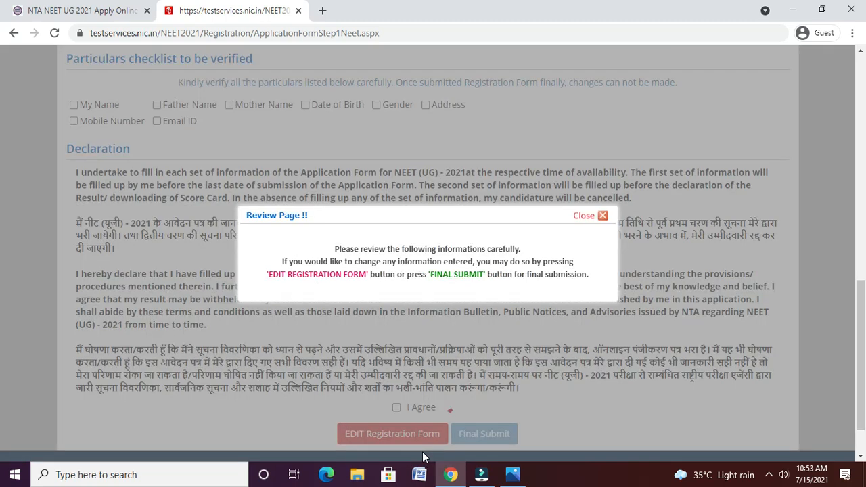
- Dismiss the review notice and tick all eight verified particulars, from My Name to Email ID
{"action": "left_click", "coordinate": [600, 216]}
{"action": "left_click", "coordinate": [861, 52]}
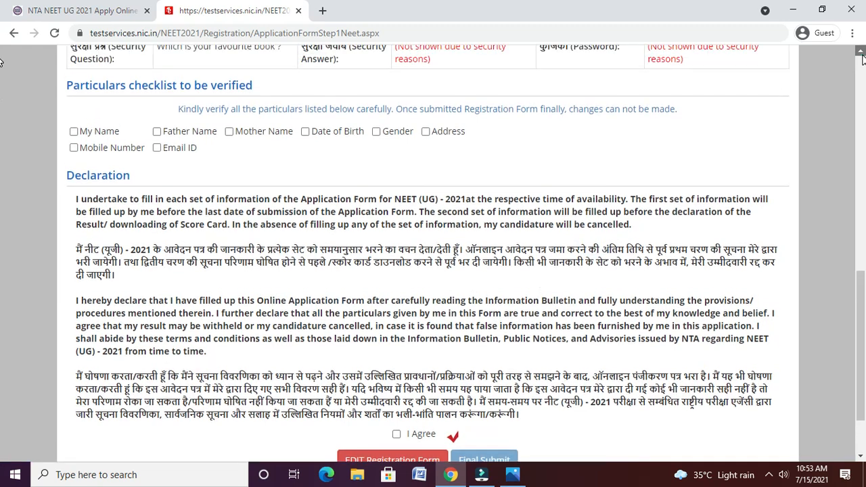
{"action": "left_click_drag", "start_coordinate": [861, 54], "coordinate": [861, 54]}
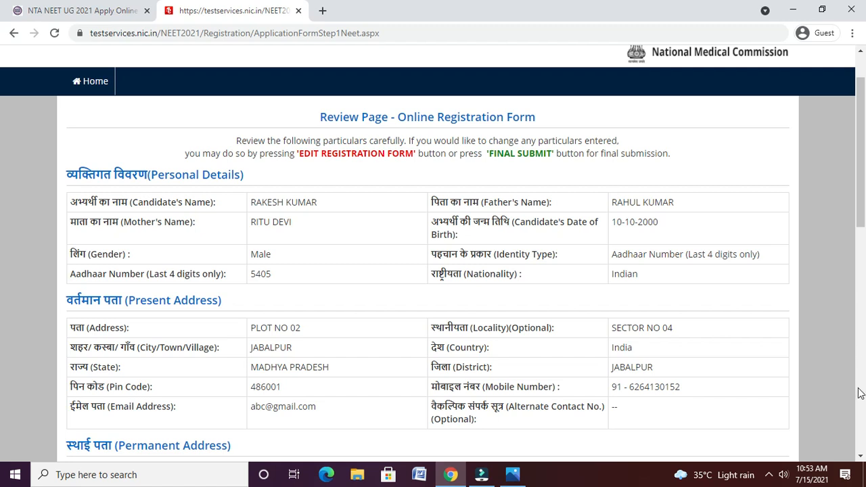
{"action": "scroll", "coordinate": [2, 460], "scroll_direction": "down", "scroll_amount": 1}
{"action": "scroll", "coordinate": [2, 460], "scroll_direction": "down", "scroll_amount": 4}
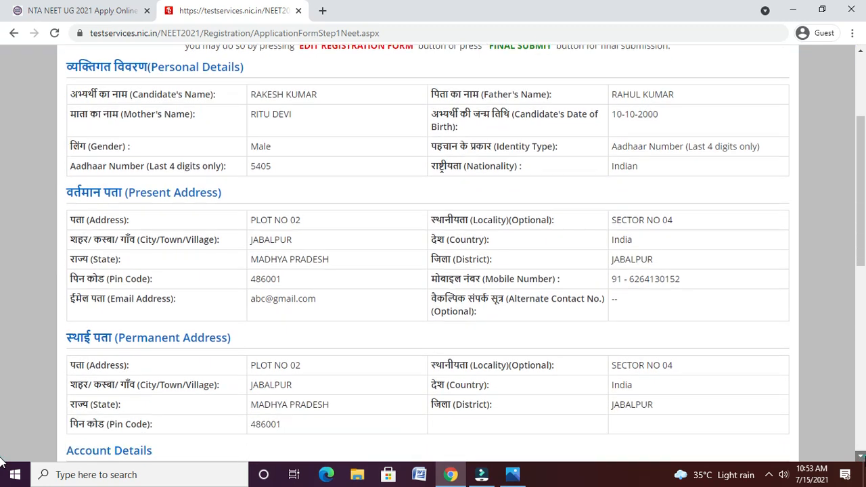
{"action": "scroll", "coordinate": [2, 460], "scroll_direction": "down", "scroll_amount": 1}
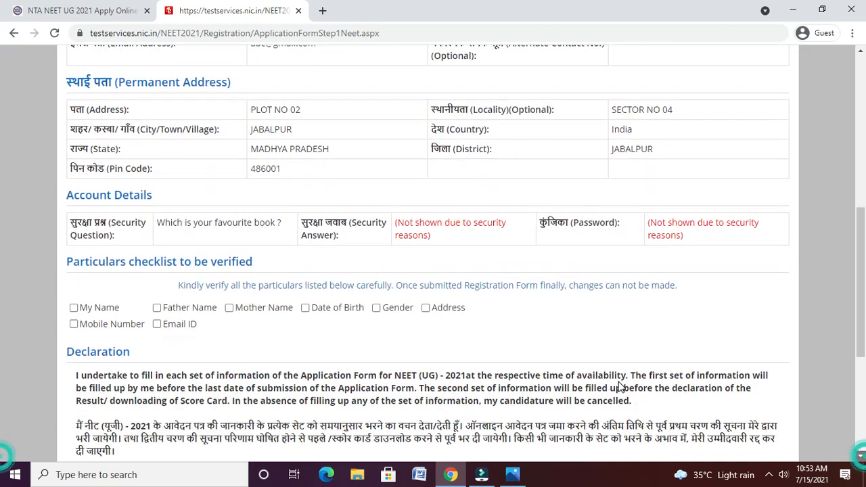
{"action": "left_click", "coordinate": [75, 308]}
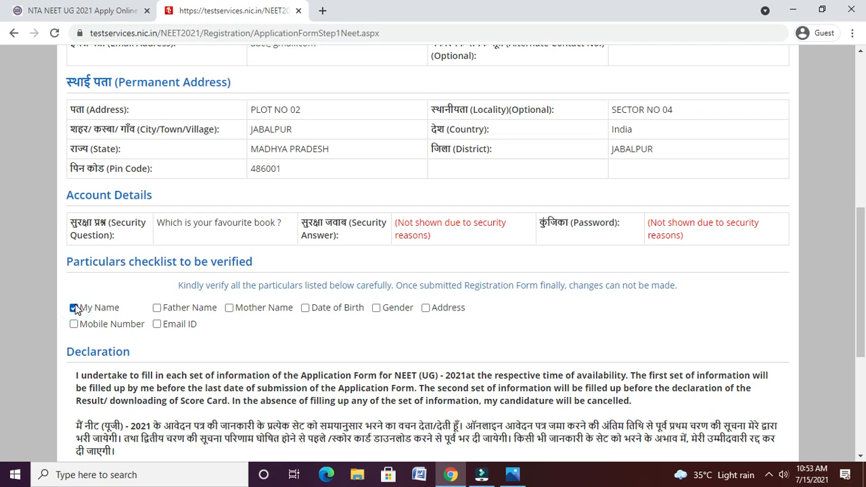
{"action": "left_click", "coordinate": [156, 307]}
{"action": "left_click", "coordinate": [228, 308]}
{"action": "left_click", "coordinate": [305, 307]}
{"action": "left_click", "coordinate": [376, 308]}
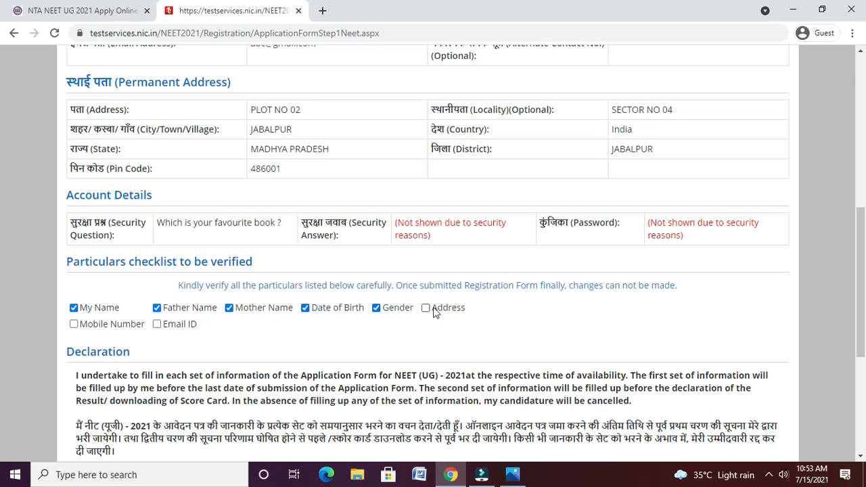
{"action": "left_click", "coordinate": [426, 308]}
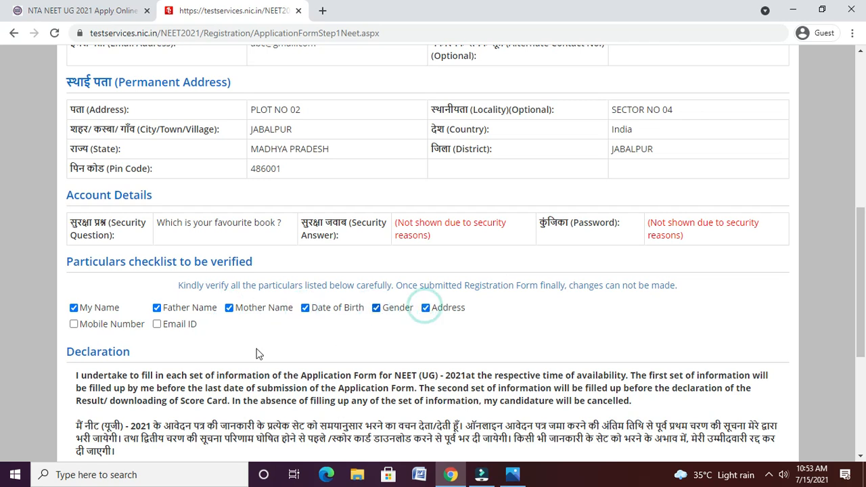
{"action": "left_click", "coordinate": [111, 323]}
{"action": "left_click", "coordinate": [163, 323]}
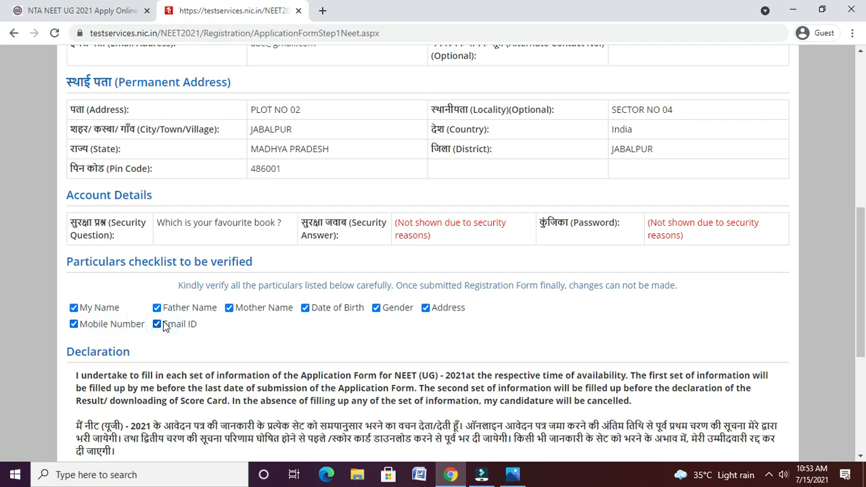
- Accept the declaration and confirm the final submission
{"action": "left_click", "coordinate": [859, 458]}
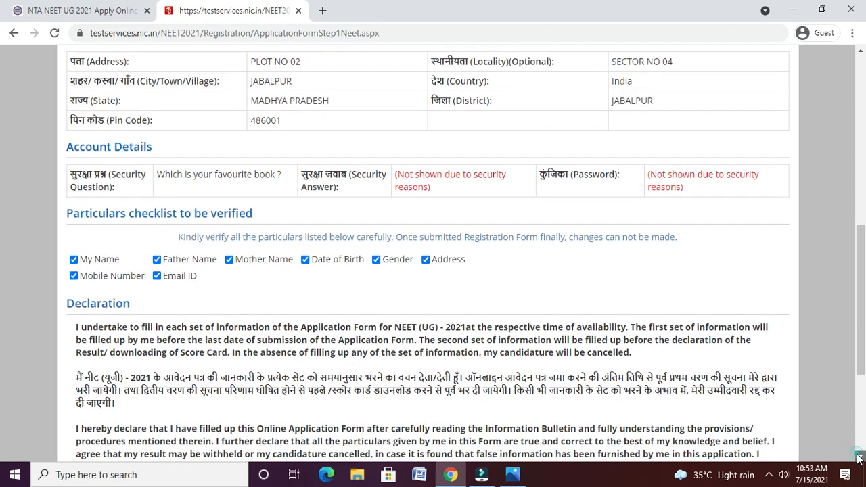
{"action": "scroll", "coordinate": [859, 457], "scroll_direction": "down", "scroll_amount": 3}
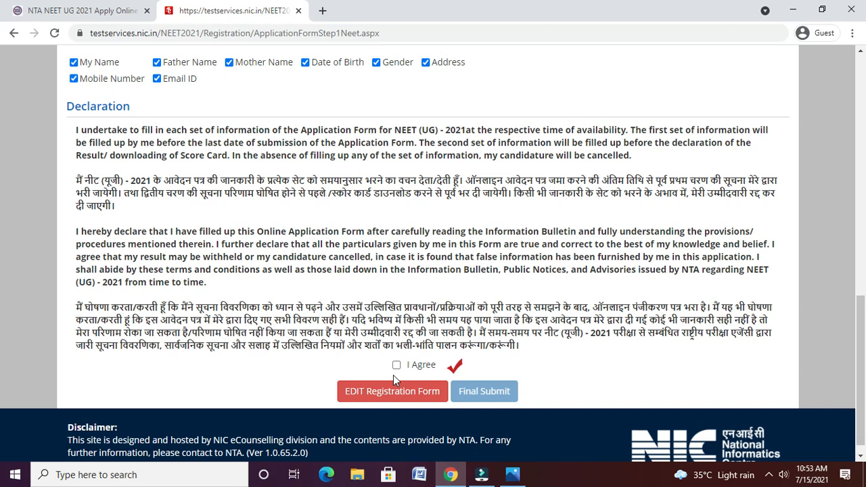
{"action": "left_click", "coordinate": [396, 366]}
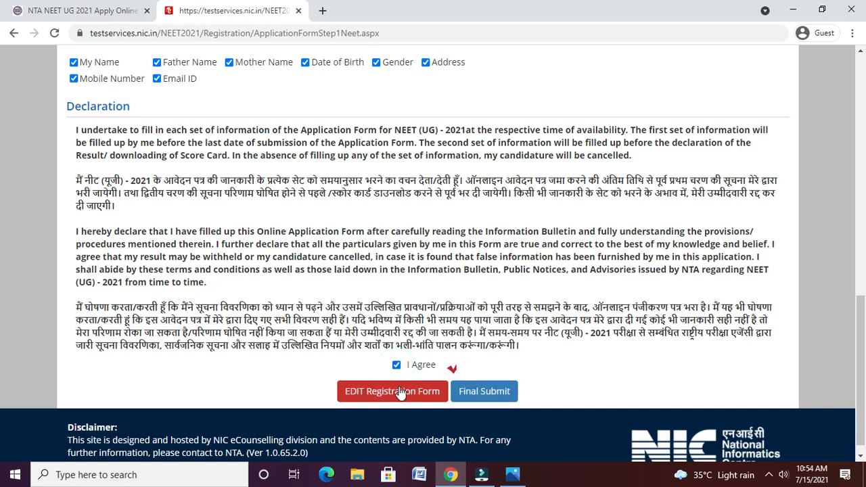
{"action": "left_click", "coordinate": [473, 392]}
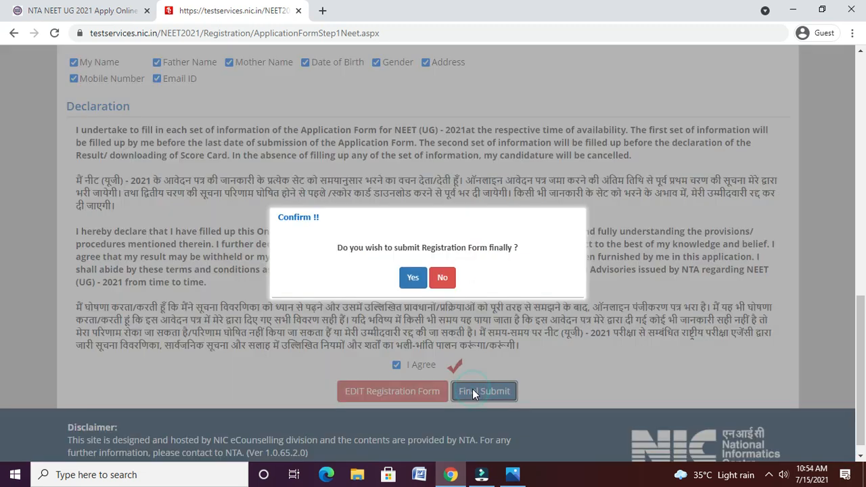
{"action": "left_click", "coordinate": [412, 277]}
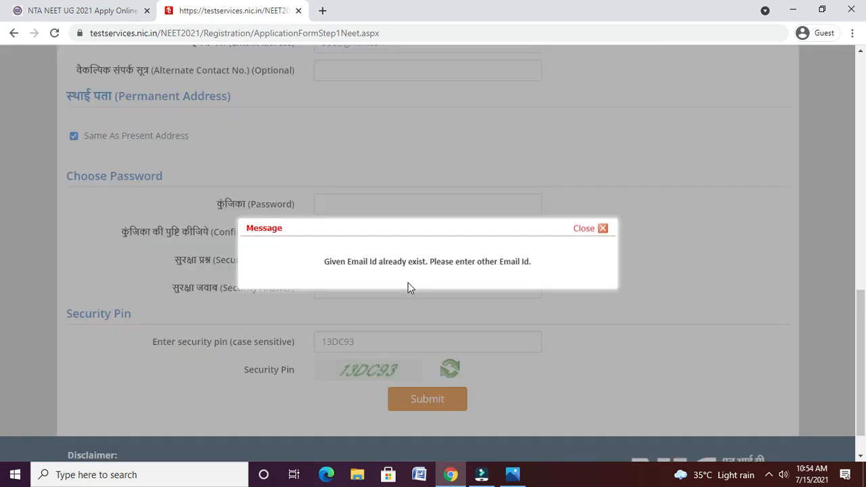
- Dismiss the 'Email Id already exist' message and change the e-mail address
{"action": "left_click", "coordinate": [580, 230]}
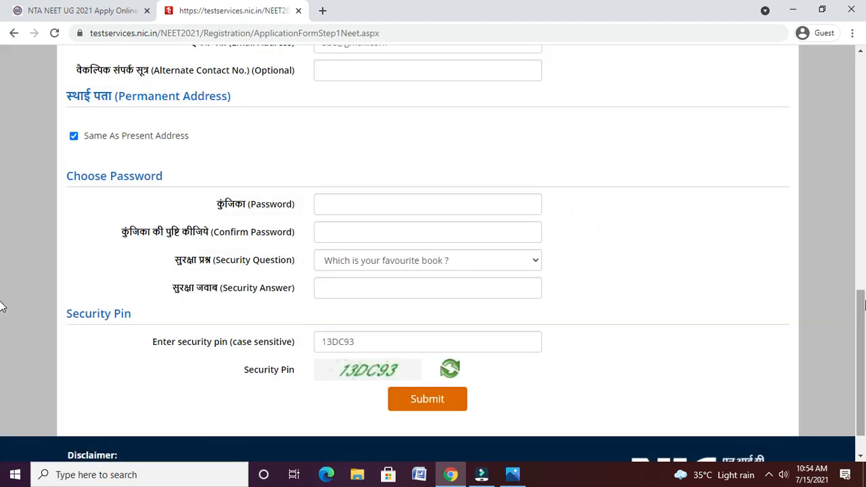
{"action": "scroll", "coordinate": [3, 297], "scroll_direction": "up", "scroll_amount": 3}
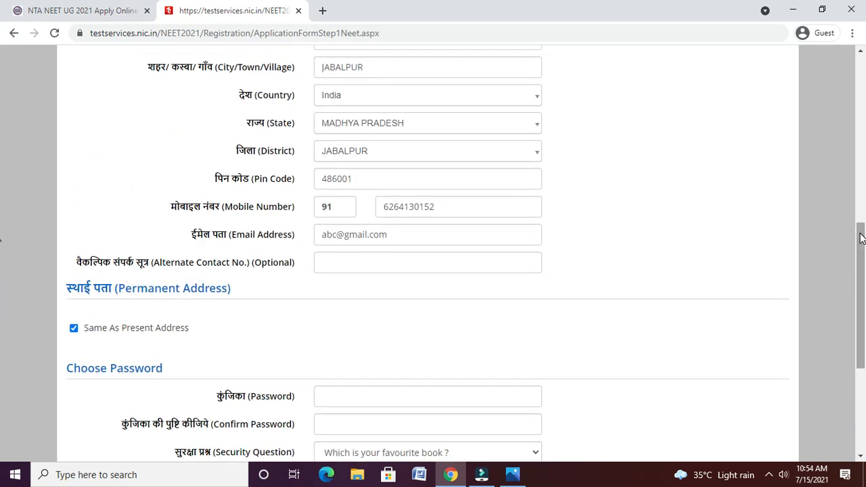
{"action": "left_click", "coordinate": [334, 235]}
{"action": "left_click", "coordinate": [339, 235]}
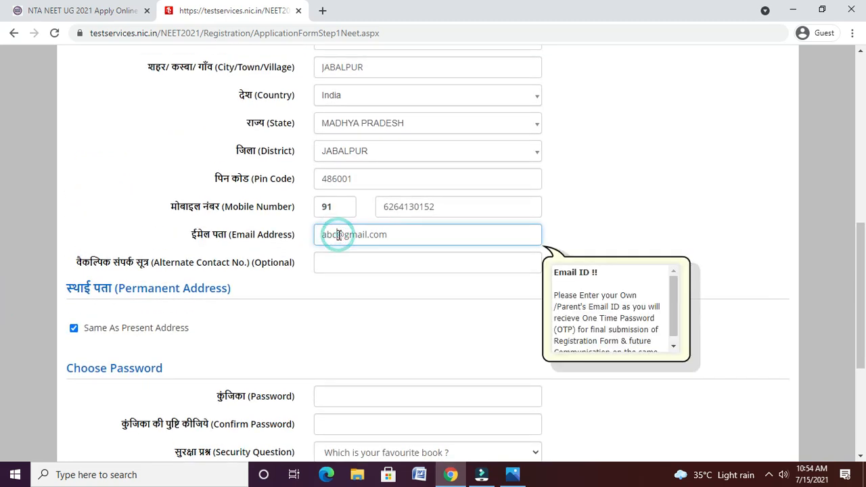
{"action": "type", "text": "1012"}
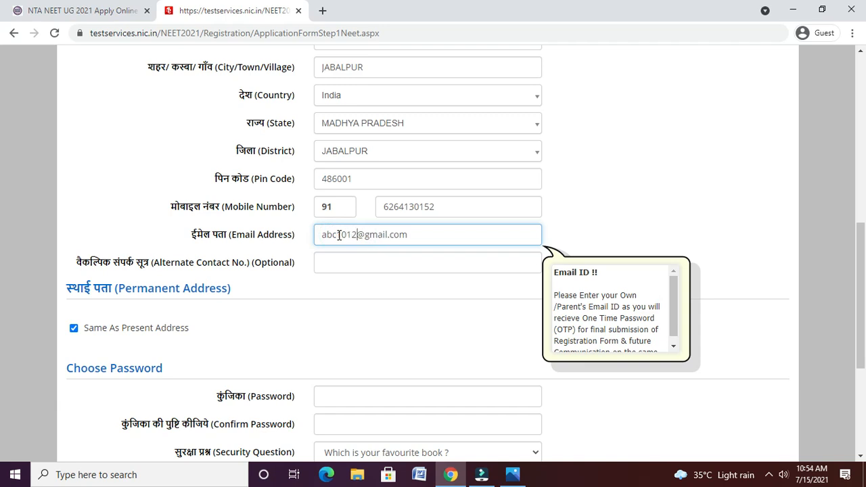
{"action": "type", "text": "13"}
{"action": "left_click_drag", "start_coordinate": [864, 269], "coordinate": [864, 315]}
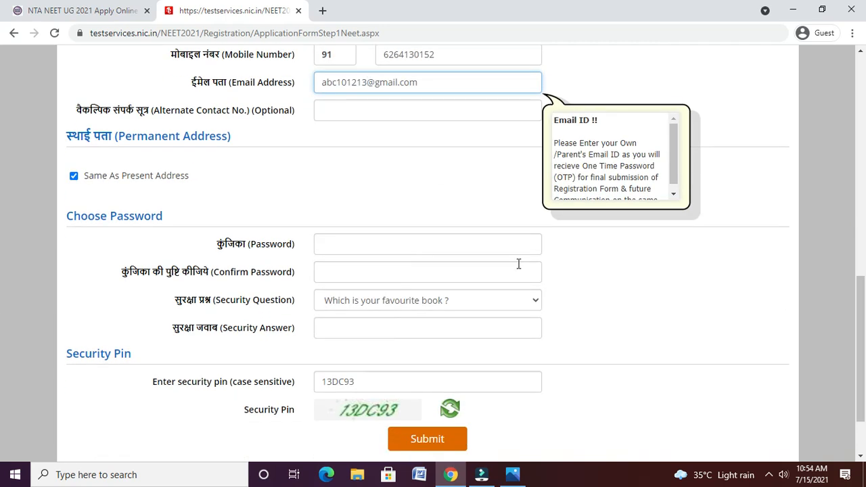
- Re-enter the account password and its confirmation
{"action": "left_click", "coordinate": [493, 243]}
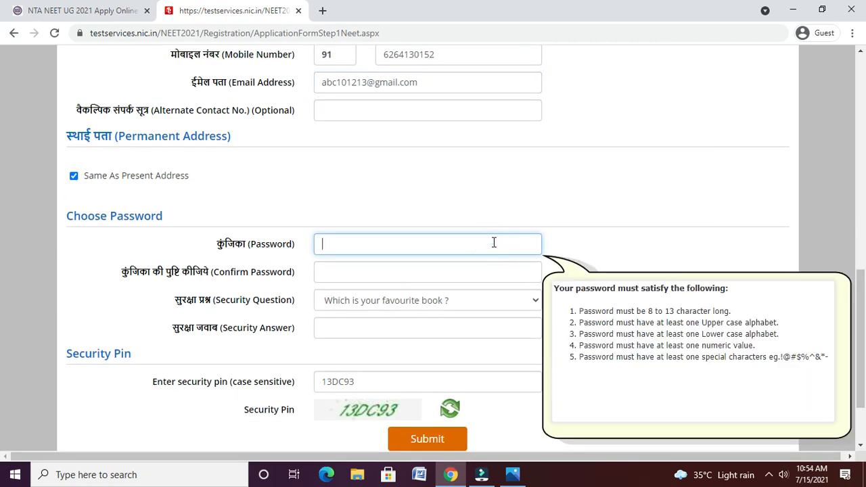
{"action": "left_click", "coordinate": [400, 382]}
{"action": "key", "text": "BackSpace"}
{"action": "type", "text": "R"}
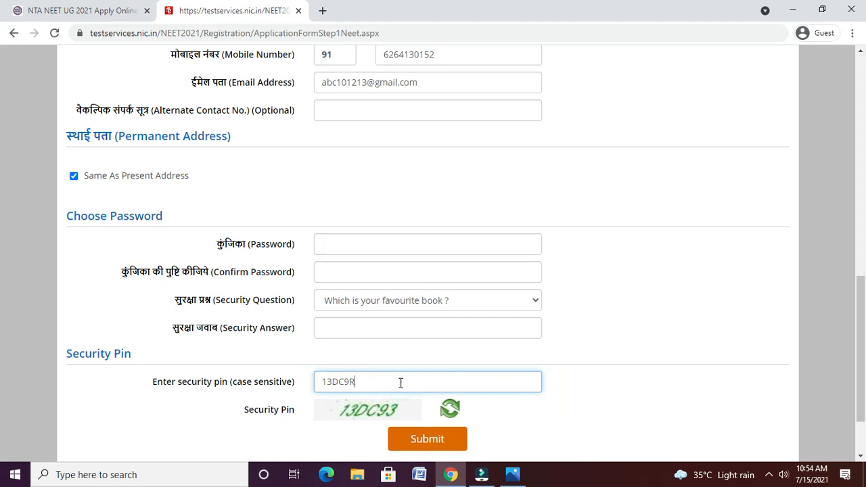
{"action": "left_click", "coordinate": [351, 238]}
{"action": "type", "text": "A"}
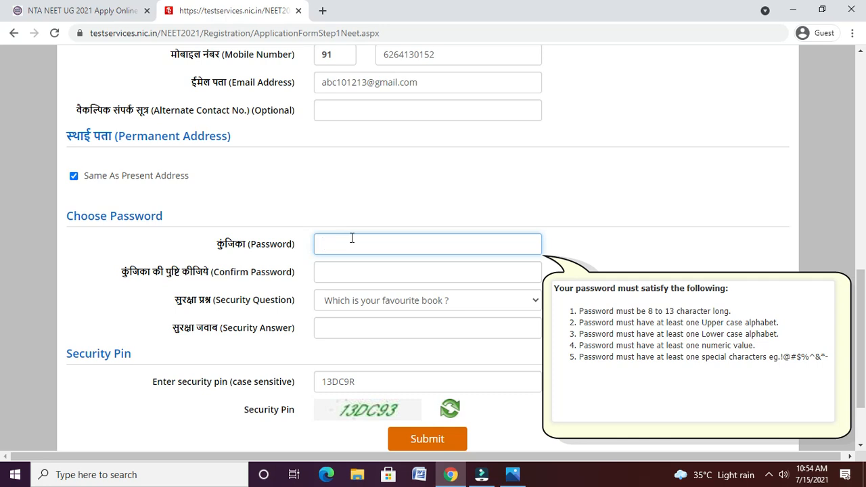
{"action": "left_click", "coordinate": [405, 382]}
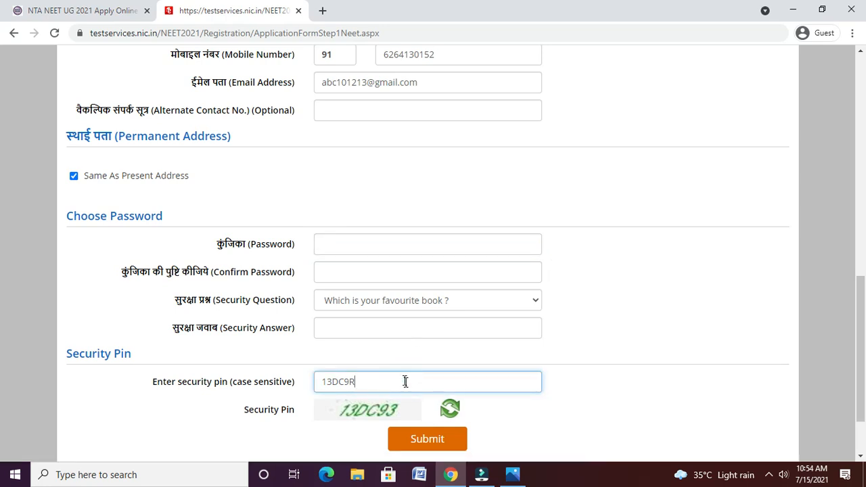
{"action": "left_click", "coordinate": [378, 240]}
{"action": "type", "text": "A"}
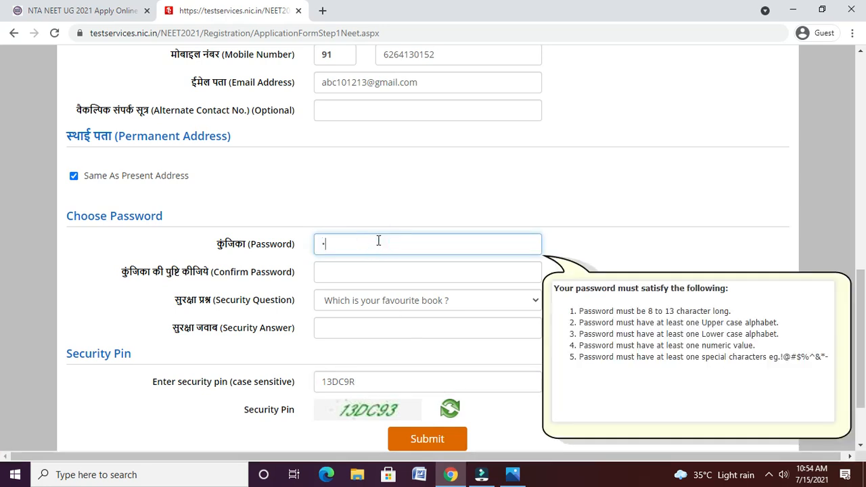
{"action": "type", "text": "bc@123456"}
{"action": "key", "text": "Tab"}
{"action": "type", "text": "Abc@123"}
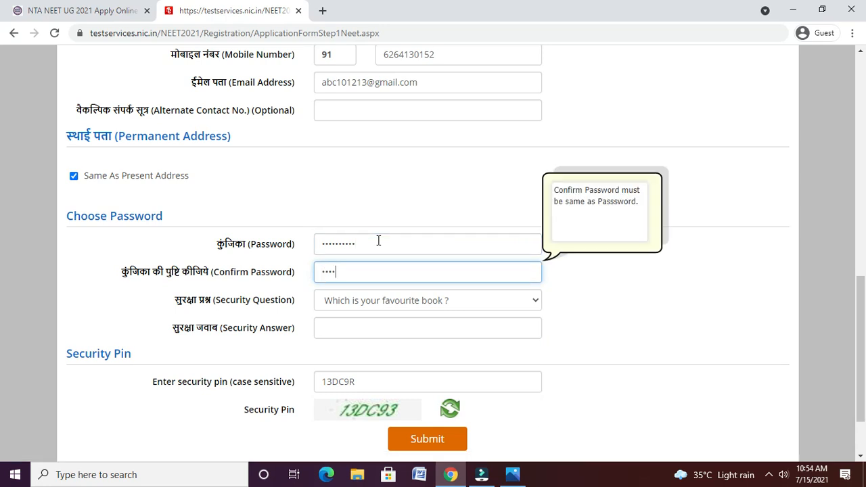
{"action": "type", "text": "456"}
- Fill in the security answer and retype the security pin
{"action": "left_click", "coordinate": [373, 325]}
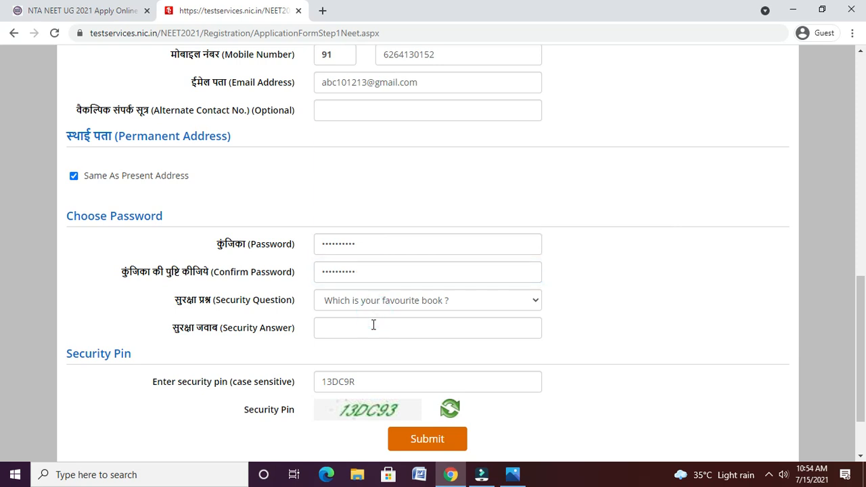
{"action": "type", "text": "•••••"}
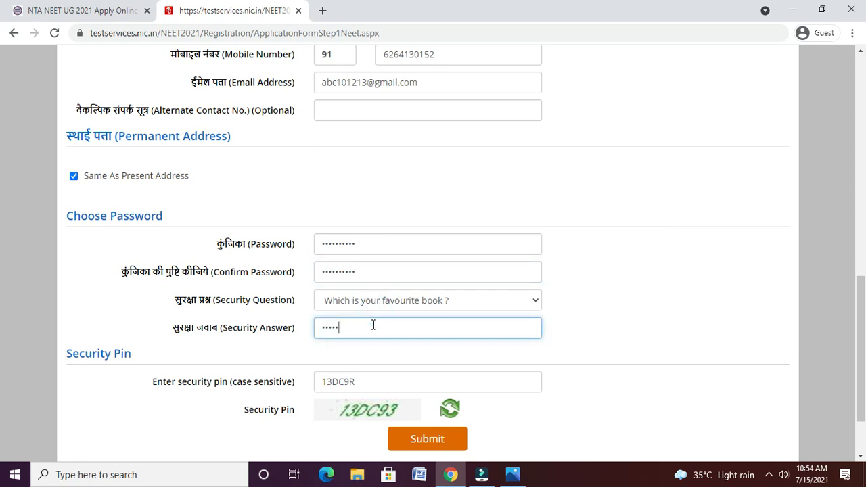
{"action": "left_click", "coordinate": [367, 374]}
{"action": "type", "text": "13DC9R"}
{"action": "key", "text": "BackSpace"}
{"action": "key", "text": "BackSpace"}
{"action": "key", "text": "BackSpace"}
{"action": "key", "text": "BackSpace"}
{"action": "key", "text": "BackSpace"}
{"action": "key", "text": "BackSpace"}
{"action": "type", "text": "13"}
{"action": "type", "text": "d"}
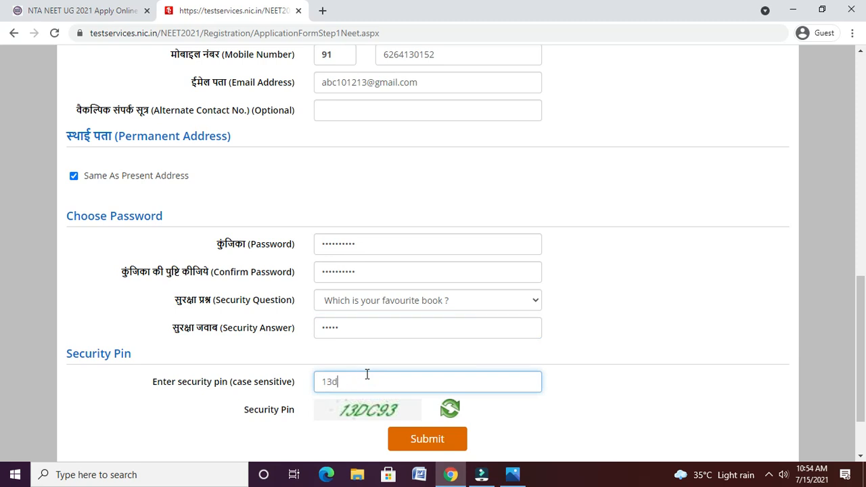
{"action": "type", "text": "DC93"}
- Submit the form and mark all eight particulars as verified on the Review Page
{"action": "left_click", "coordinate": [431, 446]}
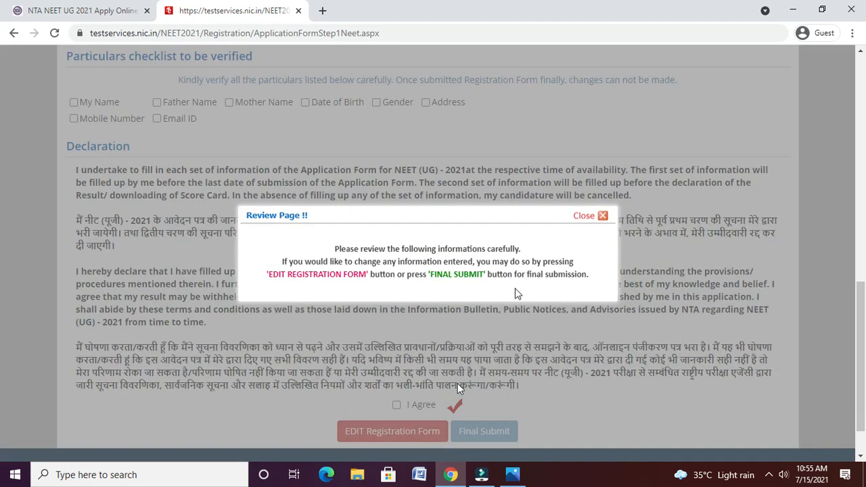
{"action": "left_click", "coordinate": [581, 222]}
{"action": "left_click", "coordinate": [99, 103]}
{"action": "left_click", "coordinate": [184, 103]}
{"action": "left_click", "coordinate": [261, 103]}
{"action": "left_click", "coordinate": [341, 102]}
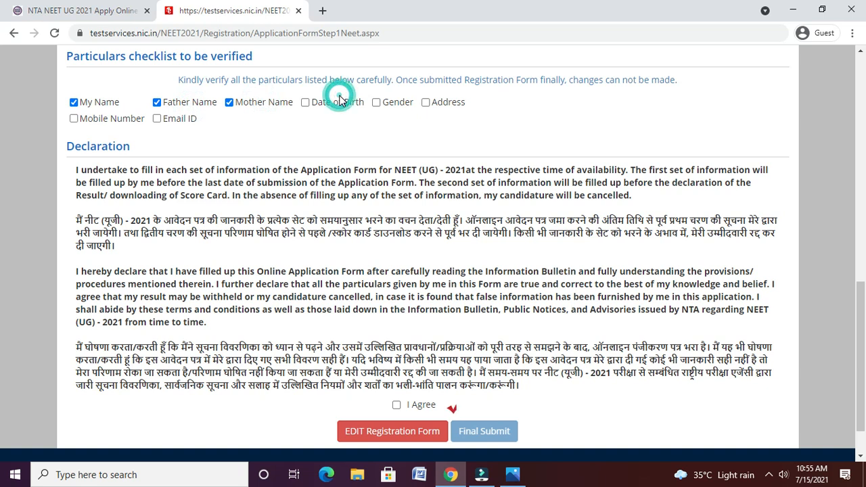
{"action": "left_click", "coordinate": [387, 102]}
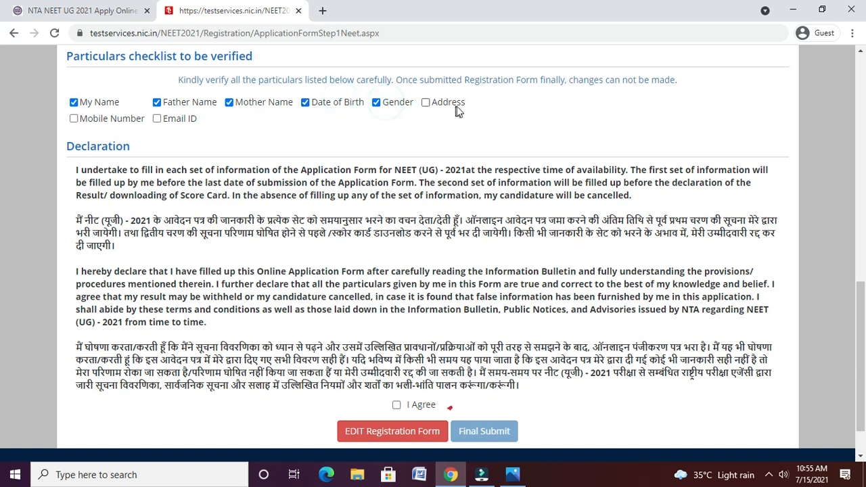
{"action": "left_click", "coordinate": [457, 104]}
{"action": "left_click", "coordinate": [131, 120]}
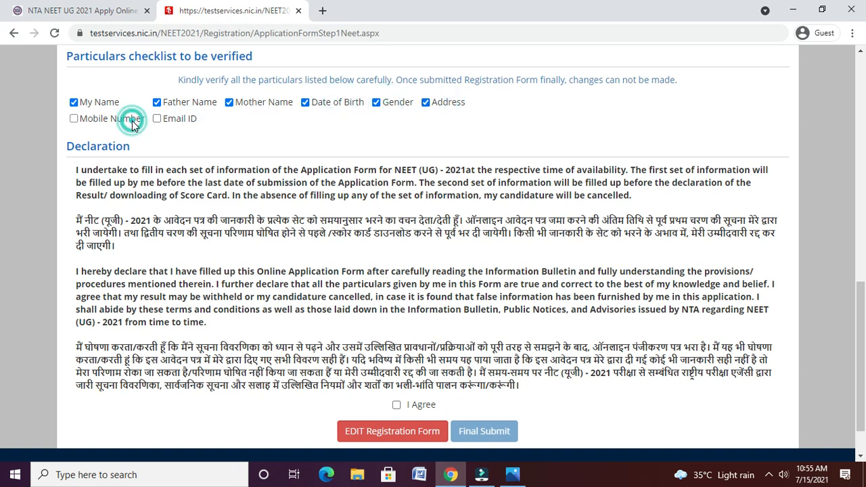
{"action": "left_click", "coordinate": [156, 124]}
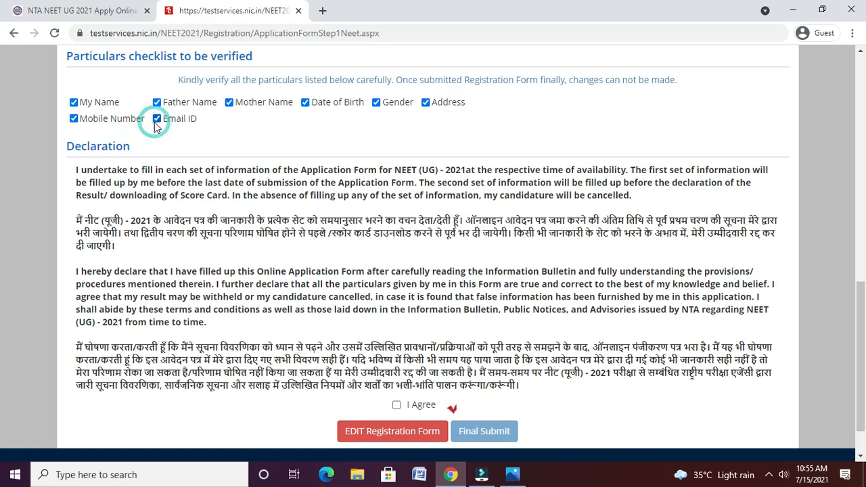
- Agree to the declaration and confirm the final submission
{"action": "left_click", "coordinate": [413, 405]}
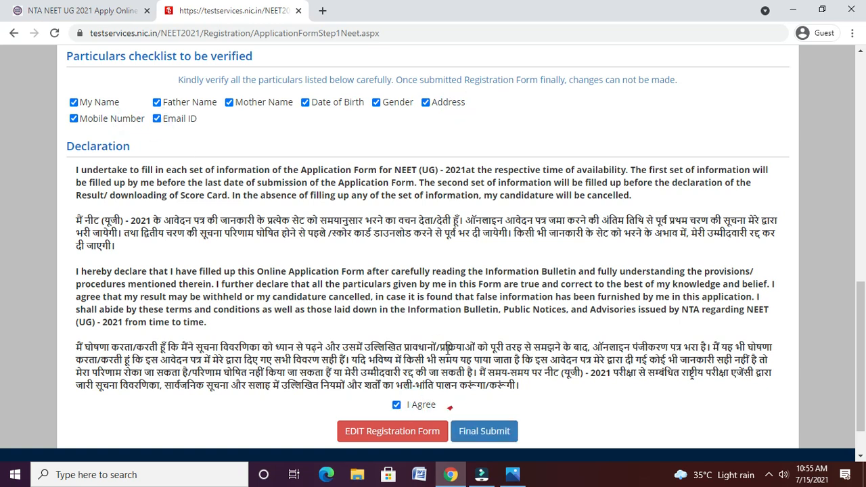
{"action": "left_click", "coordinate": [479, 430]}
{"action": "left_click", "coordinate": [413, 277]}
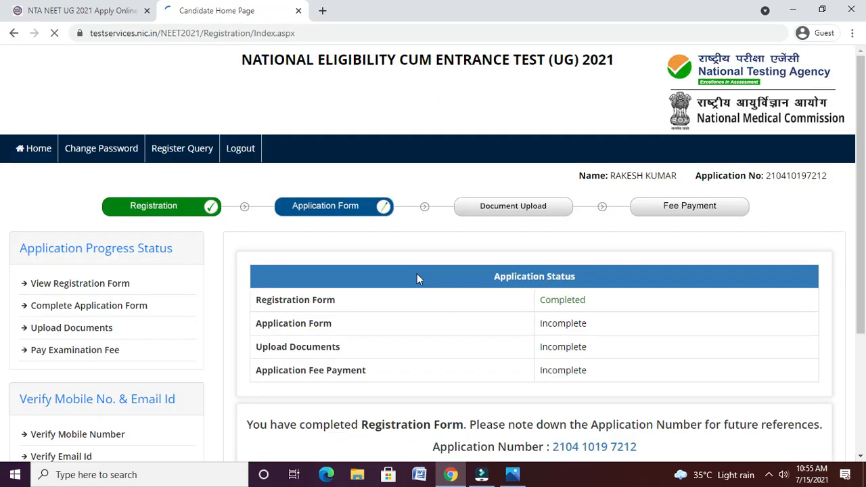
- Scroll down the Candidate Home Page and open Complete Application Form
{"action": "left_click", "coordinate": [861, 456]}
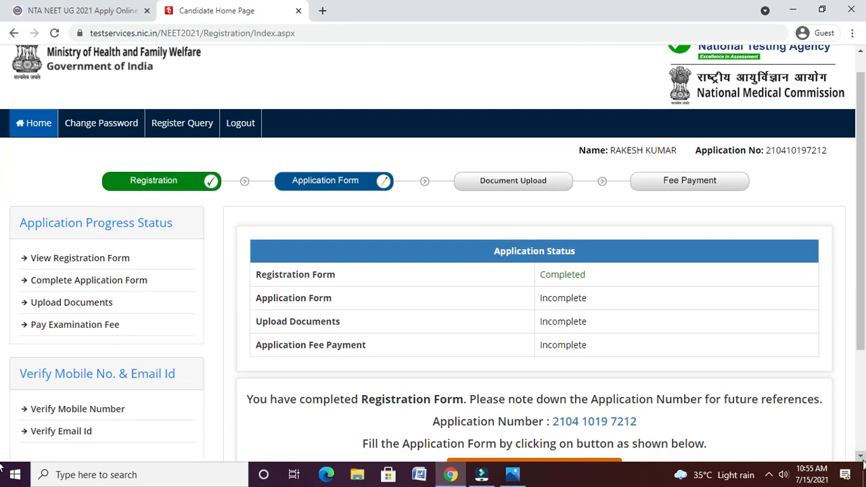
{"action": "scroll", "coordinate": [684, 277], "scroll_direction": "down", "scroll_amount": 3}
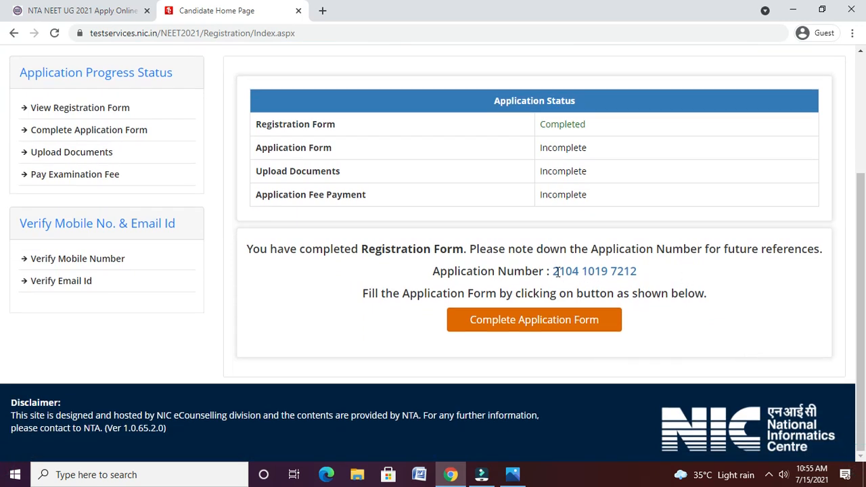
{"action": "left_click", "coordinate": [525, 326]}
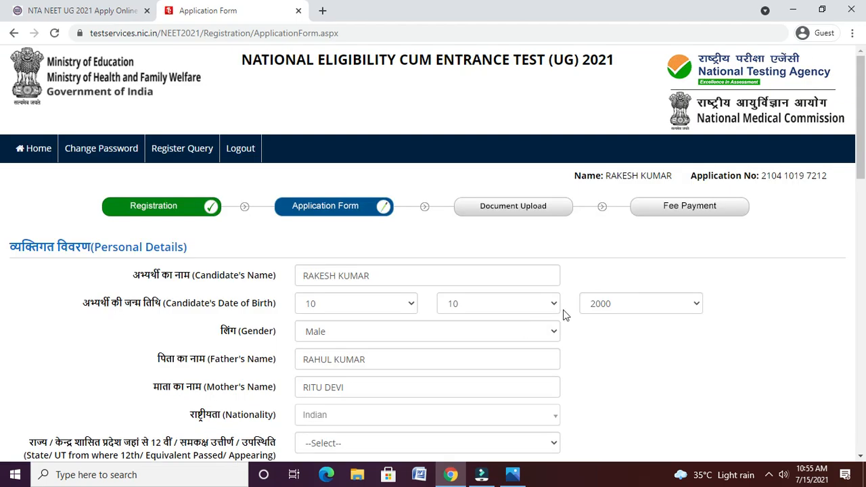
- Set the 12th-pass state to MADHYA PRADESH and the category to General
{"action": "scroll", "coordinate": [3, 183], "scroll_direction": "down", "scroll_amount": 2}
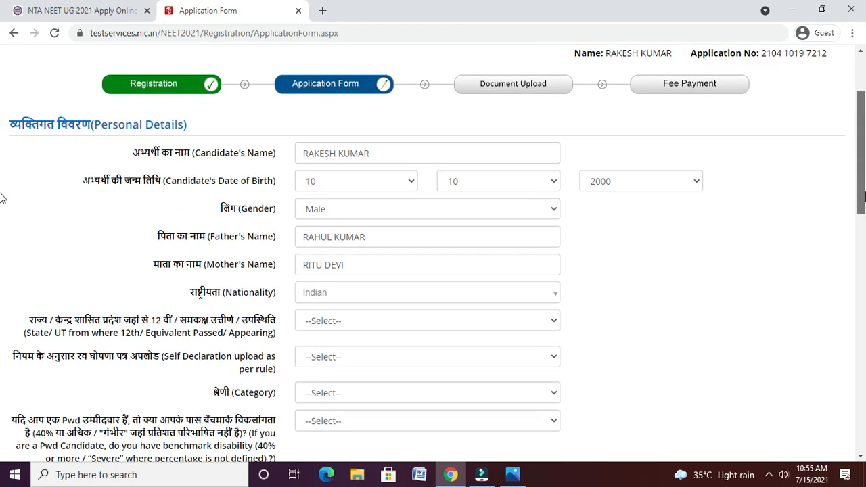
{"action": "left_click", "coordinate": [387, 312]}
{"action": "key", "text": "m"}
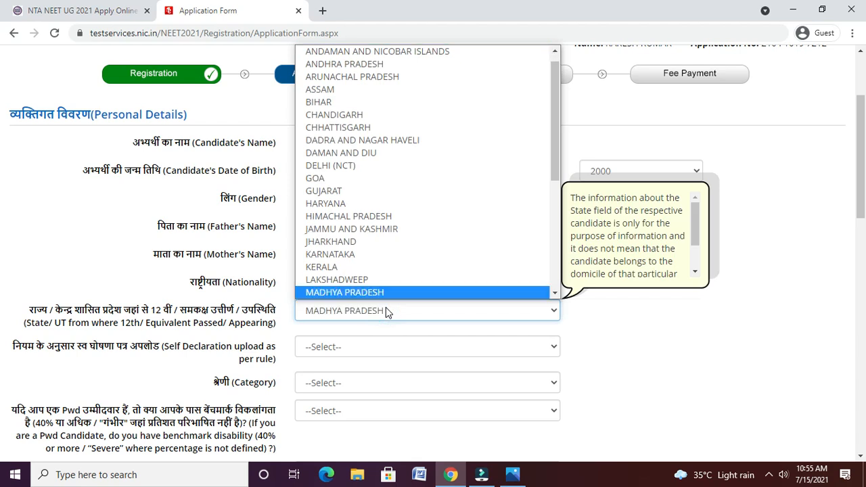
{"action": "key", "text": "Return"}
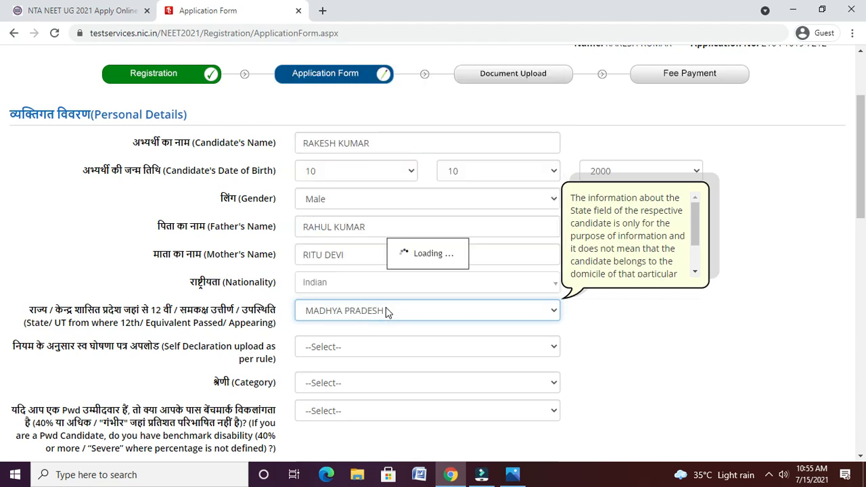
{"action": "left_click", "coordinate": [370, 345]}
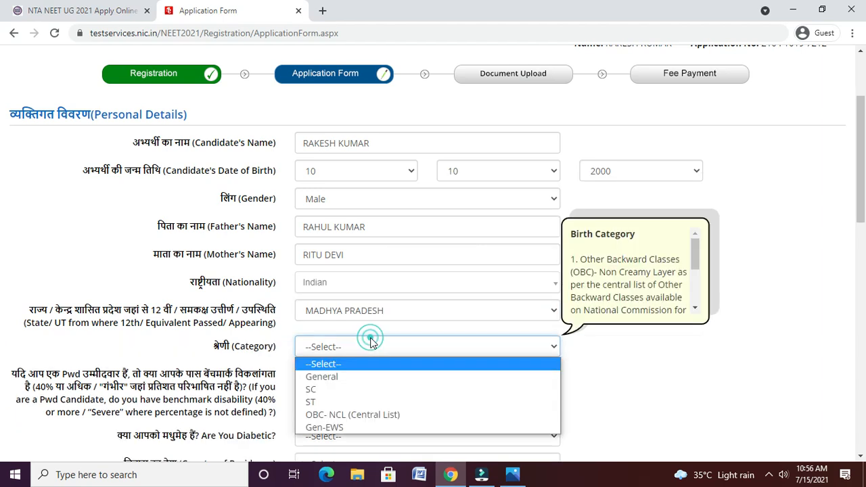
{"action": "left_click", "coordinate": [369, 377]}
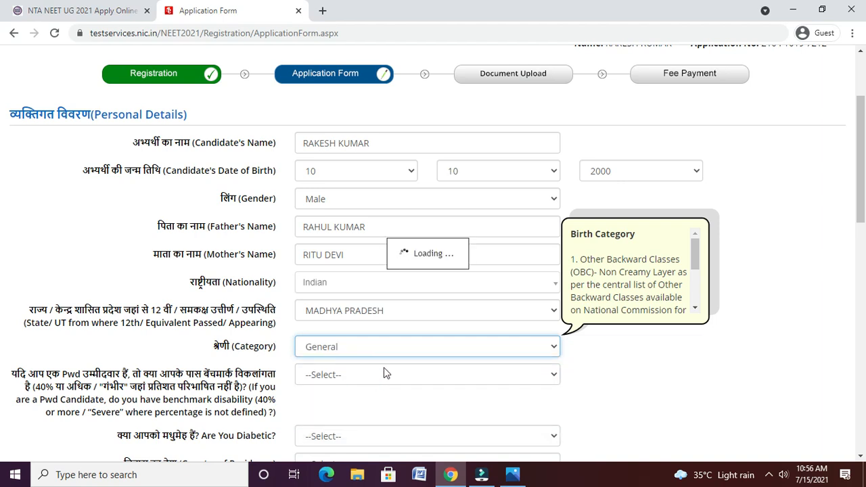
- Choose No for PwD and Diabetic, and India as country of residence
{"action": "scroll", "coordinate": [2, 189], "scroll_direction": "down", "scroll_amount": 1}
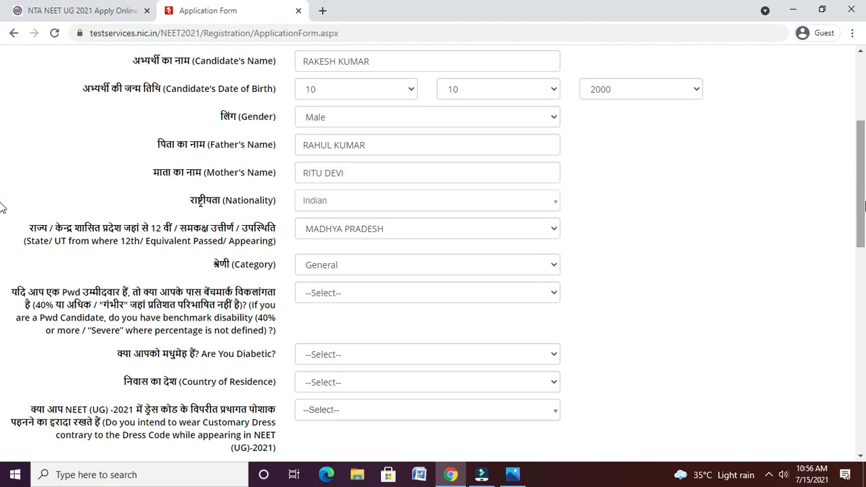
{"action": "left_click", "coordinate": [366, 301]}
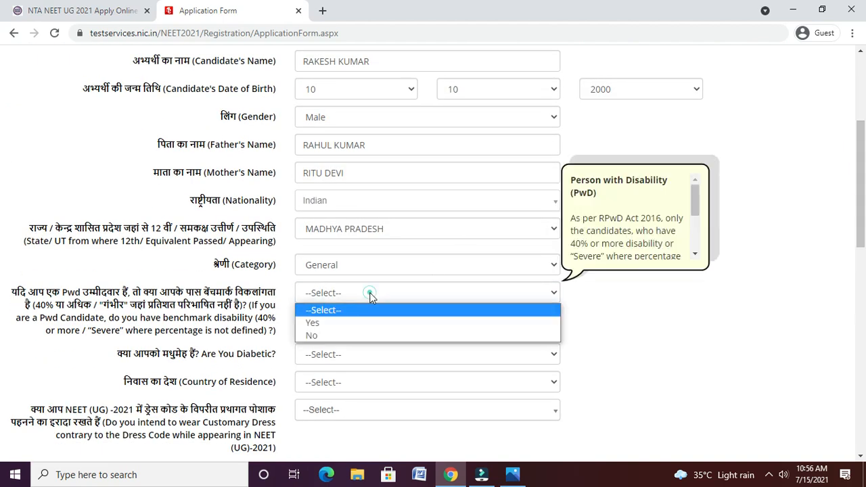
{"action": "left_click", "coordinate": [365, 336]}
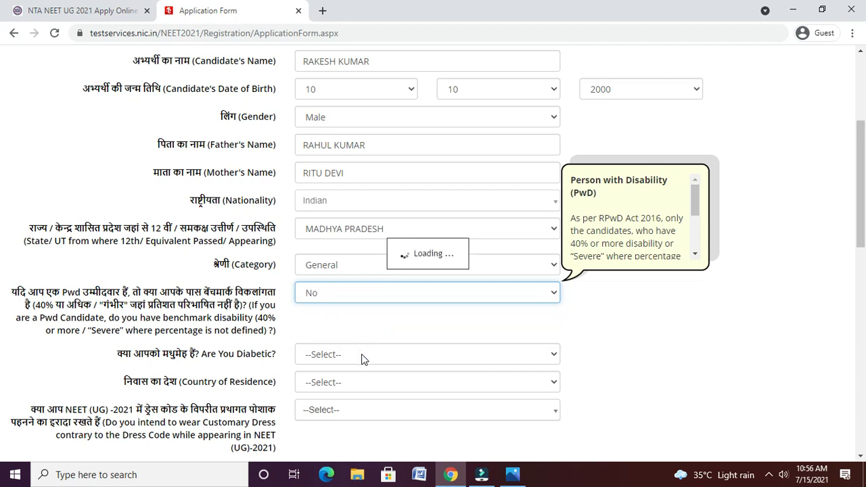
{"action": "left_click", "coordinate": [361, 354]}
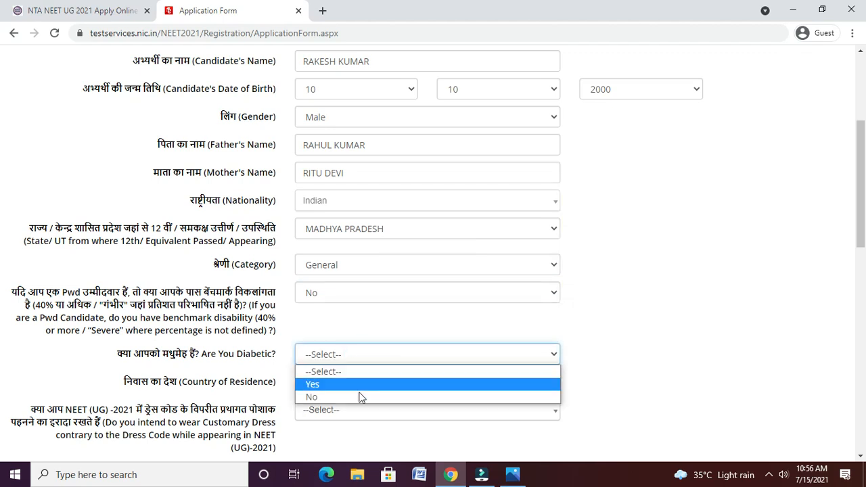
{"action": "left_click", "coordinate": [359, 394]}
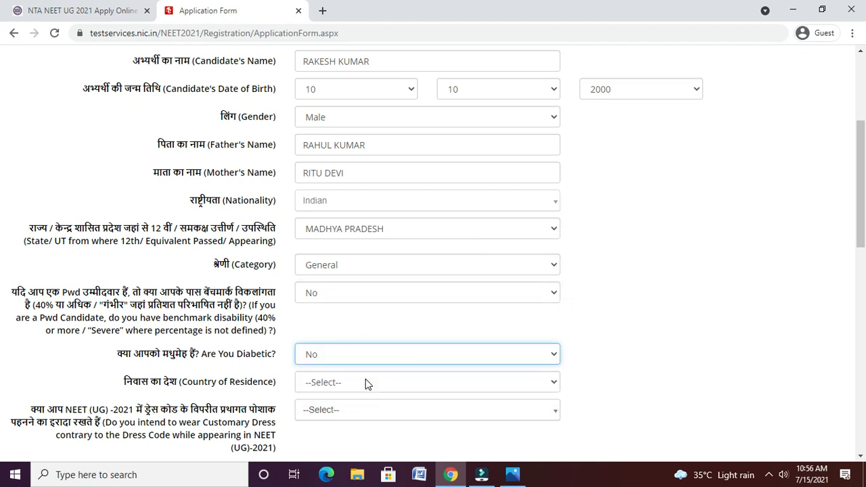
{"action": "left_click", "coordinate": [366, 383]}
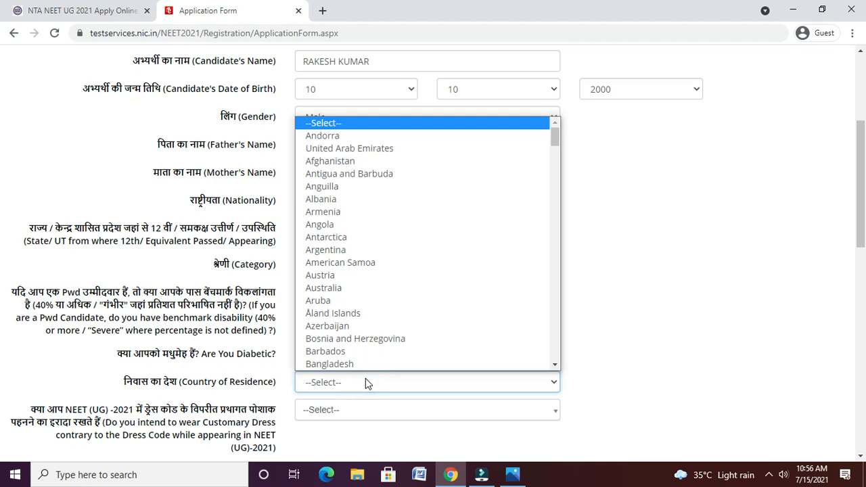
{"action": "key", "text": "i"}
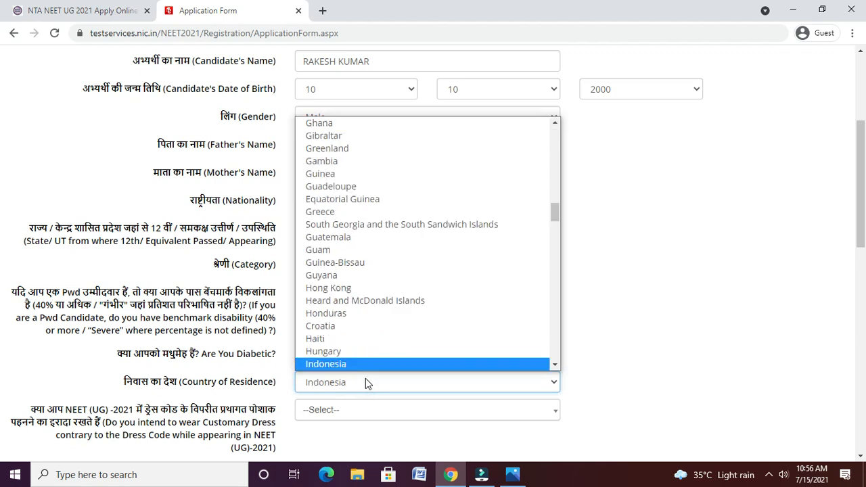
{"action": "key", "text": "i"}
{"action": "key", "text": "i"}
{"action": "key", "text": "i"}
{"action": "key", "text": "i"}
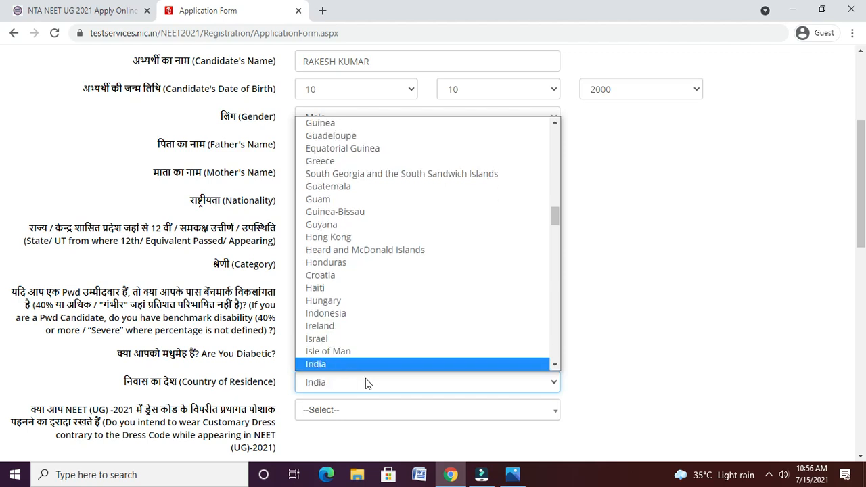
{"action": "key", "text": "Down"}
{"action": "key", "text": "Up"}
{"action": "key", "text": "Return"}
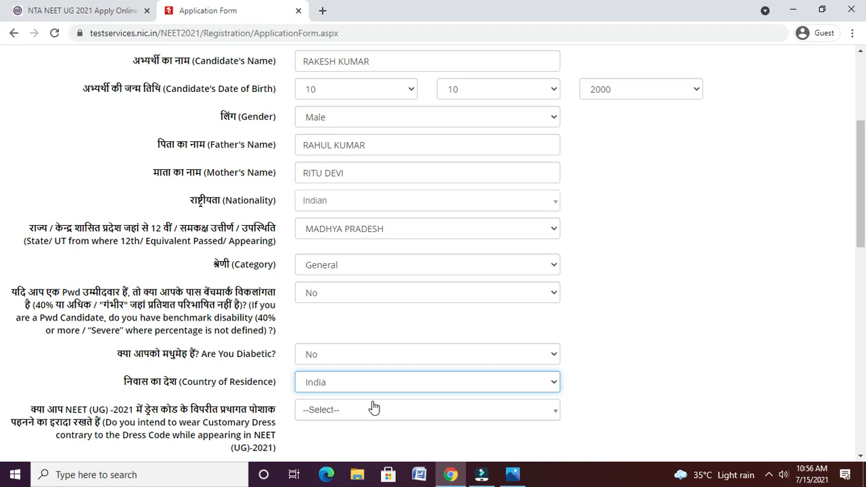
- Select No in the Customary Dress dropdown, then scroll toward the Apply For section
{"action": "left_click_drag", "start_coordinate": [861, 234], "coordinate": [863, 257]}
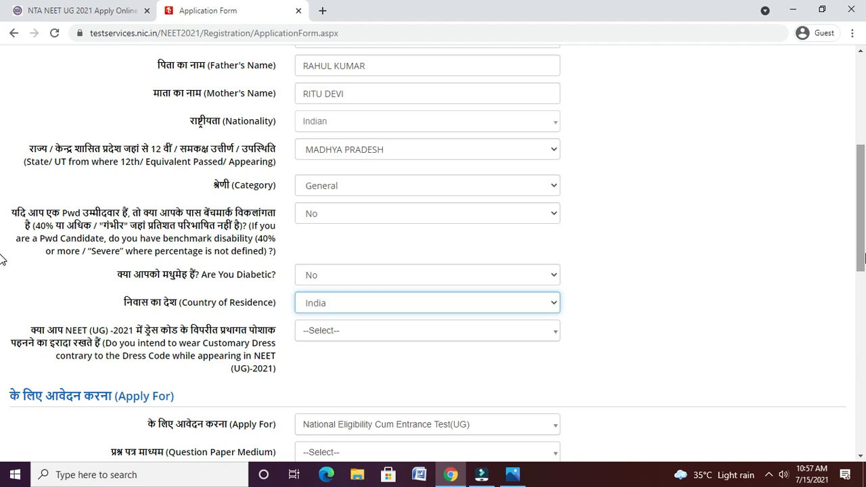
{"action": "left_click", "coordinate": [460, 333]}
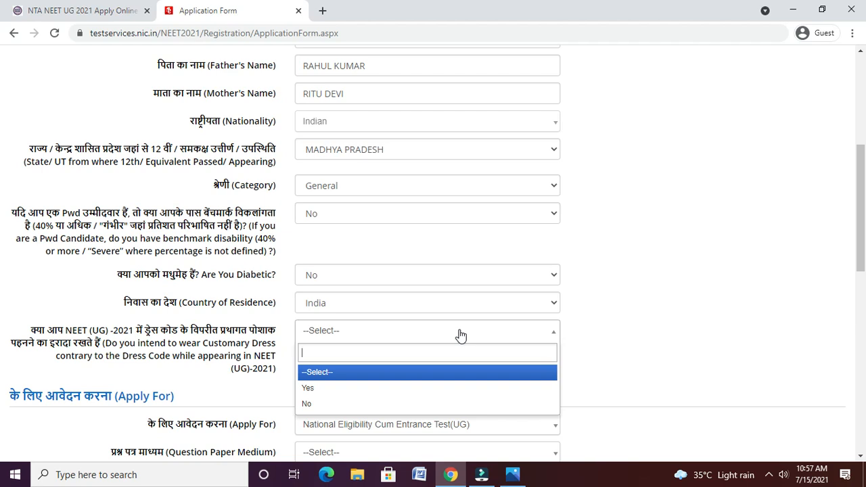
{"action": "left_click", "coordinate": [382, 403]}
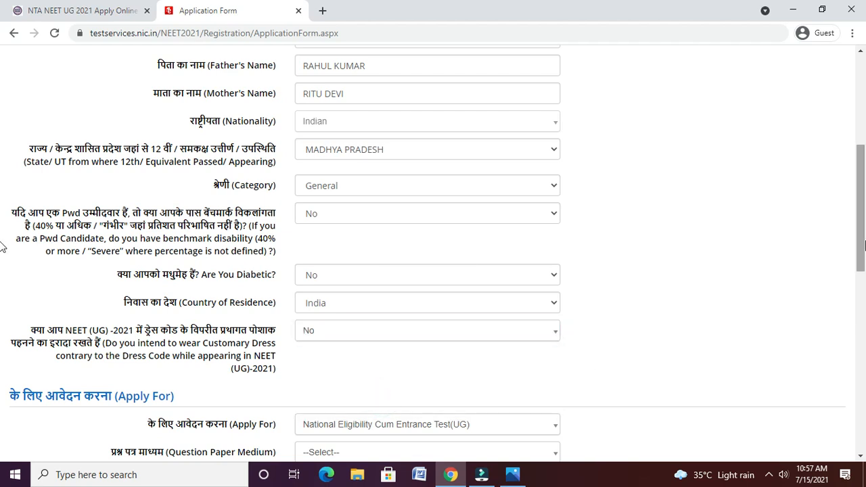
{"action": "left_click_drag", "start_coordinate": [864, 245], "coordinate": [864, 290]}
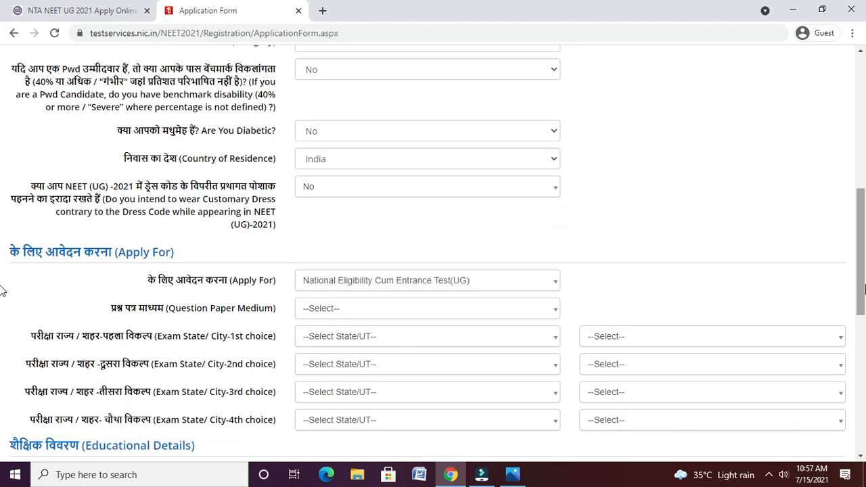
- Choose Hindi question paper medium and MADHYA PRADESH / JABALPUR as 1st-choice exam city
{"action": "left_click", "coordinate": [443, 306]}
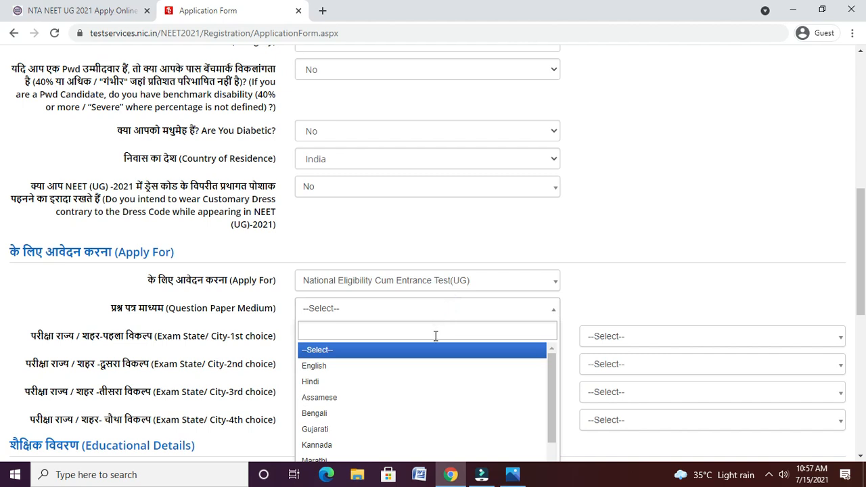
{"action": "left_click", "coordinate": [429, 382]}
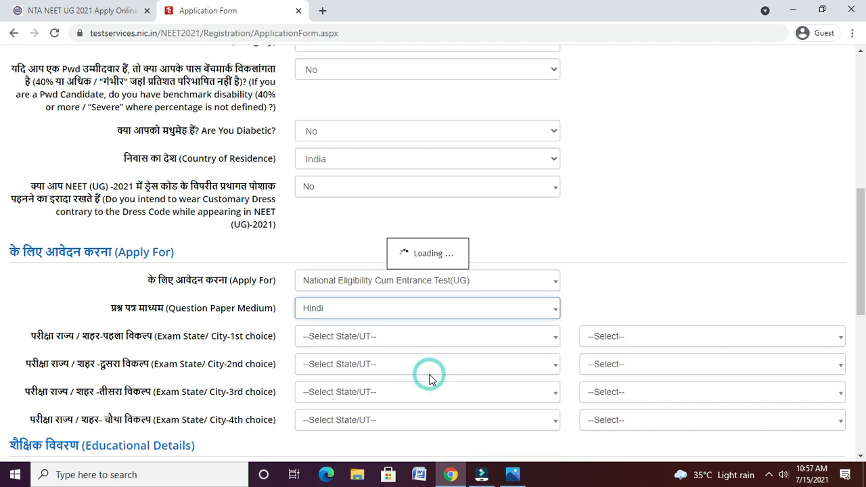
{"action": "left_click", "coordinate": [411, 343]}
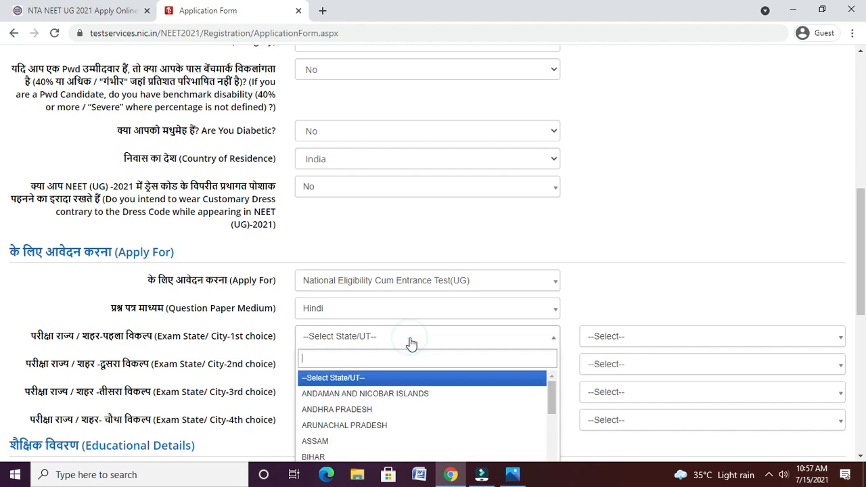
{"action": "type", "text": "MADG"}
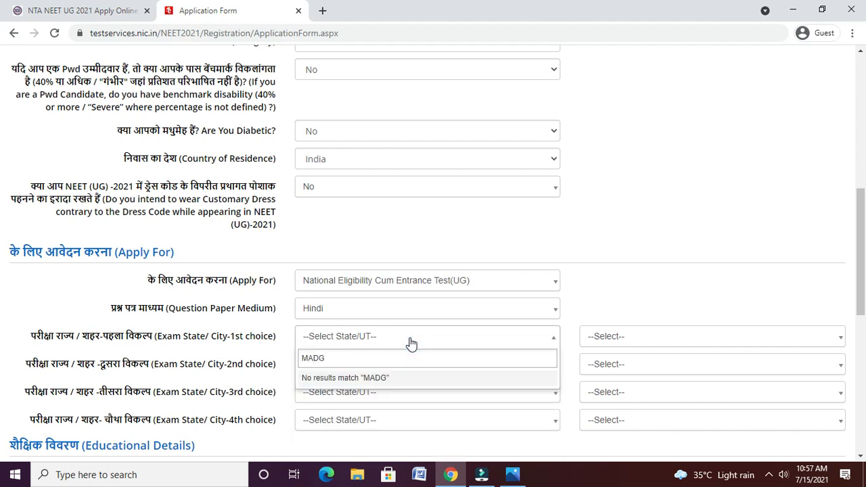
{"action": "key", "text": "BackSpace"}
{"action": "key", "text": "BackSpace"}
{"action": "type", "text": "D"}
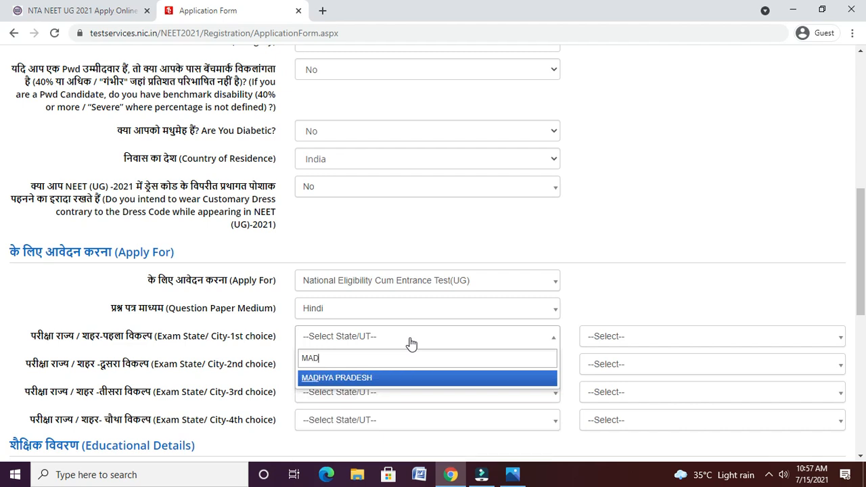
{"action": "type", "text": "HYA"}
{"action": "key", "text": "Return"}
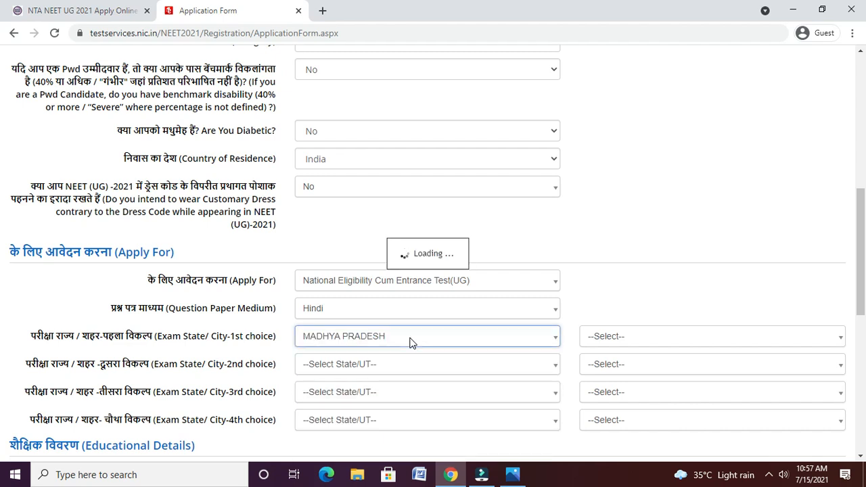
{"action": "left_click", "coordinate": [628, 336]}
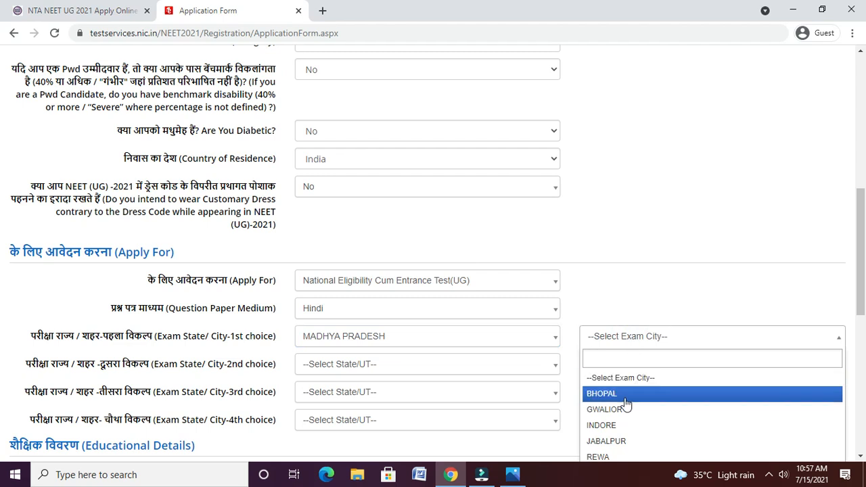
{"action": "left_click", "coordinate": [617, 441]}
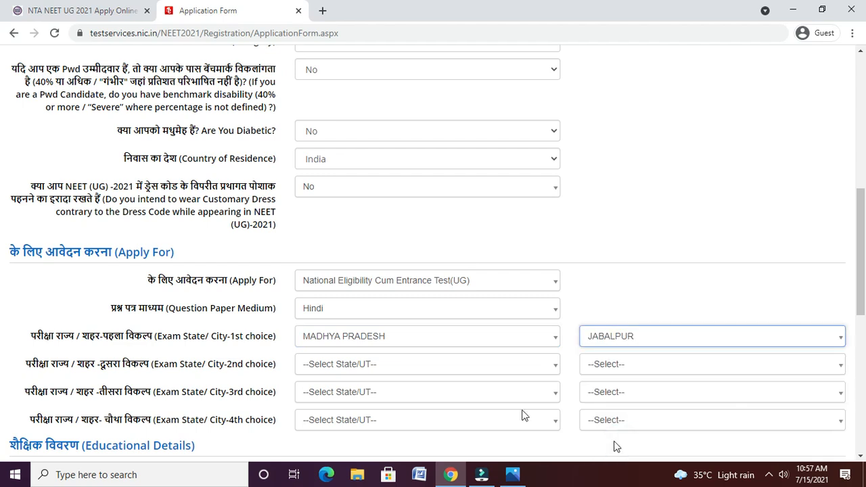
- Set 2nd and 3rd exam choices to MADHYA PRADESH cities BHOPAL and GWALIOR
{"action": "left_click", "coordinate": [418, 364]}
{"action": "type", "text": "MADHY"}
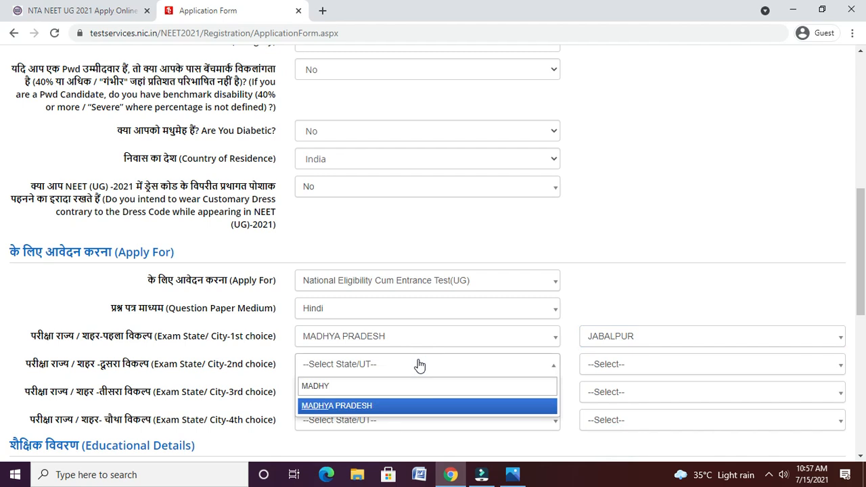
{"action": "key", "text": "Return"}
{"action": "left_click", "coordinate": [605, 365]}
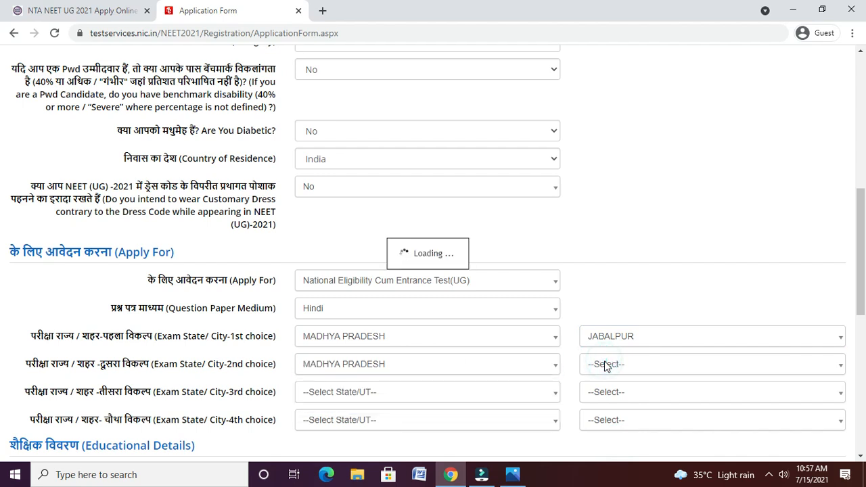
{"action": "left_click", "coordinate": [605, 365]}
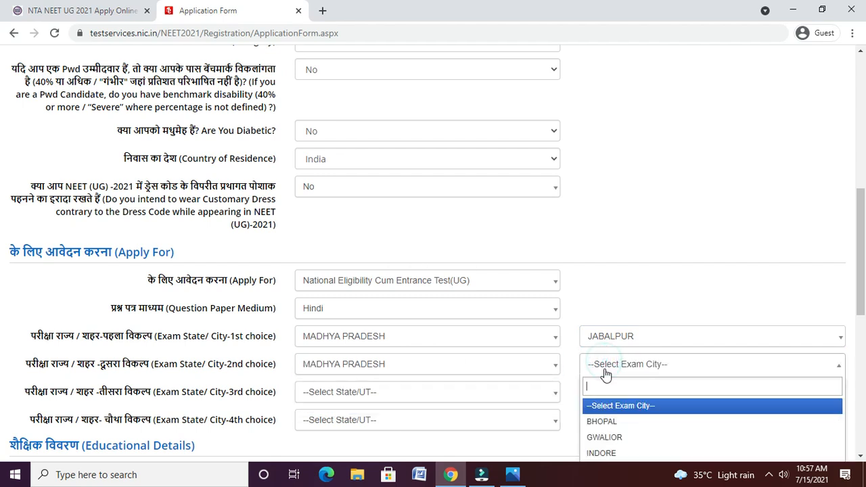
{"action": "left_click", "coordinate": [611, 423]}
{"action": "left_click", "coordinate": [460, 392]}
{"action": "type", "text": "MADH"}
{"action": "left_click", "coordinate": [403, 433]}
{"action": "left_click", "coordinate": [645, 388]}
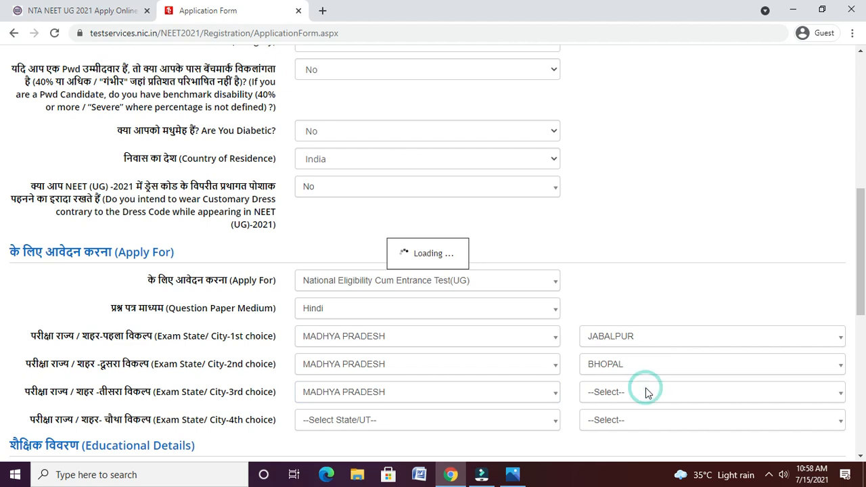
{"action": "left_click", "coordinate": [647, 392]}
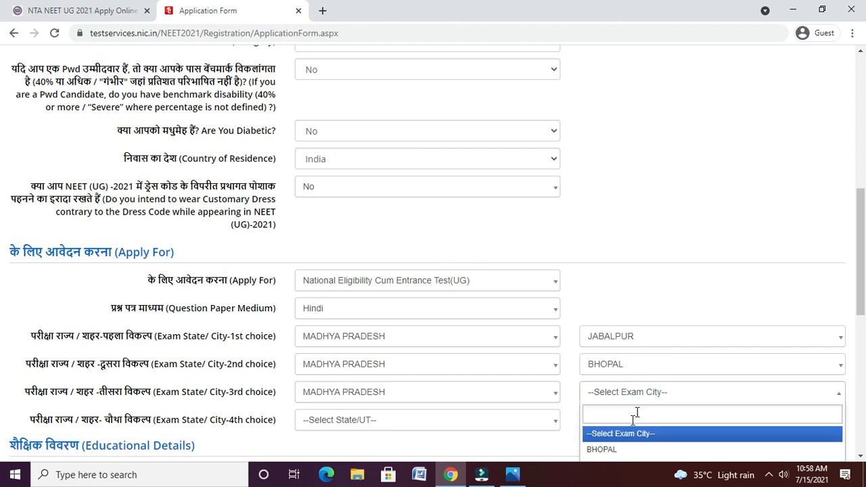
{"action": "scroll", "coordinate": [865, 303], "scroll_direction": "down", "scroll_amount": 2}
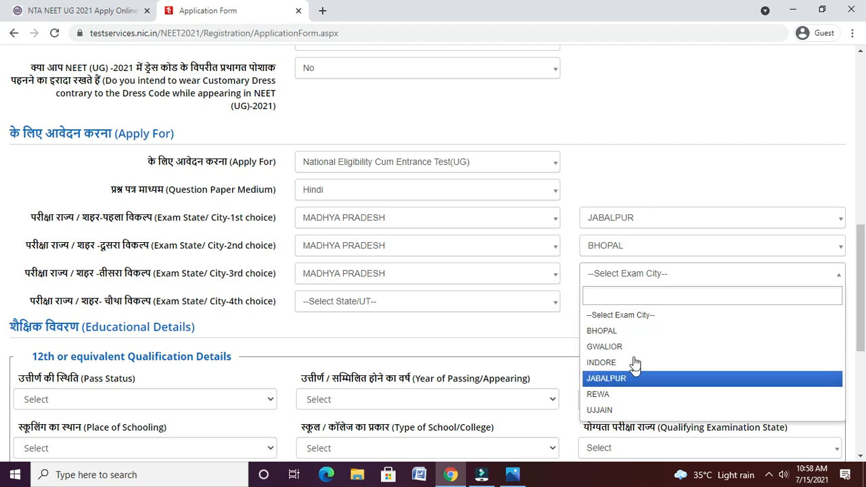
{"action": "left_click", "coordinate": [635, 345]}
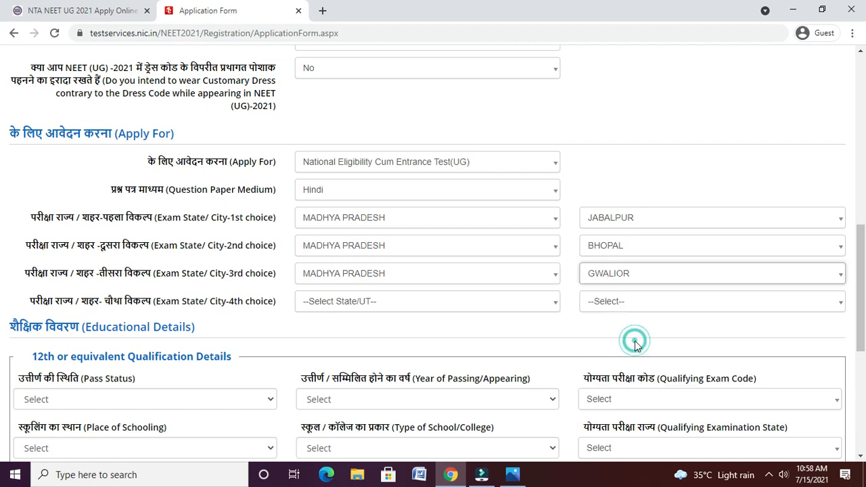
- Set the 4th-choice exam state to MADHYA PRADESH and city to INDORE
{"action": "left_click", "coordinate": [411, 302]}
{"action": "type", "text": "MADH"}
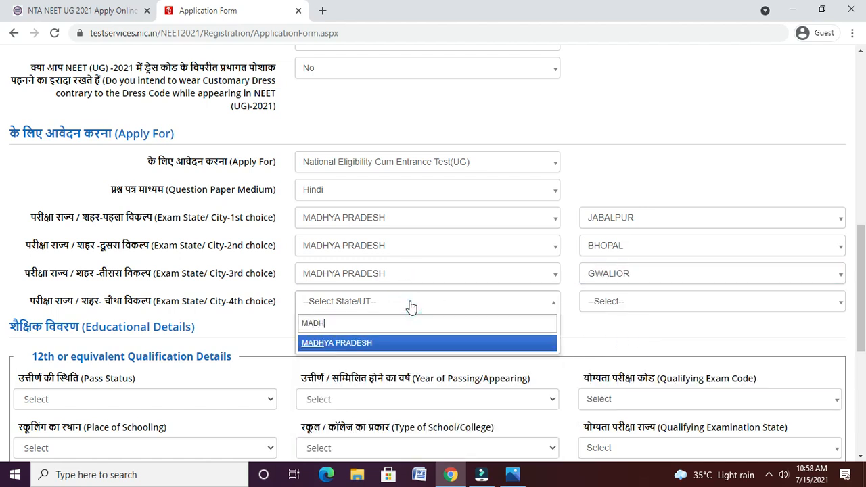
{"action": "left_click", "coordinate": [398, 343]}
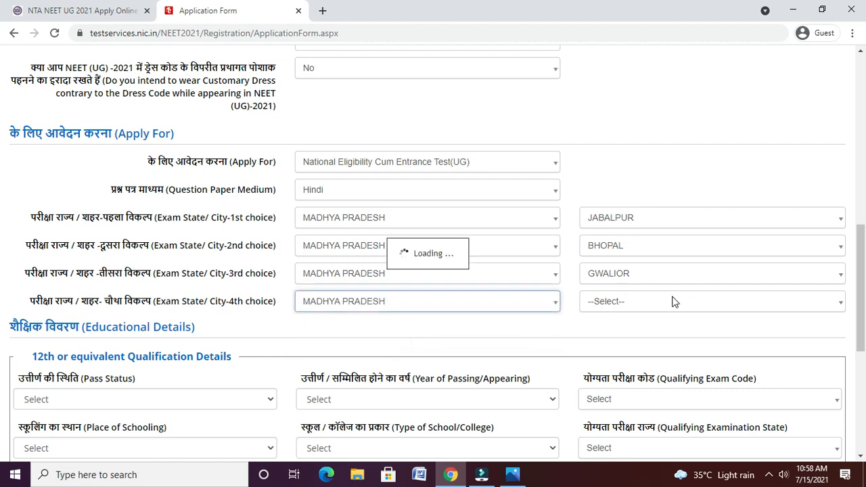
{"action": "left_click", "coordinate": [672, 299]}
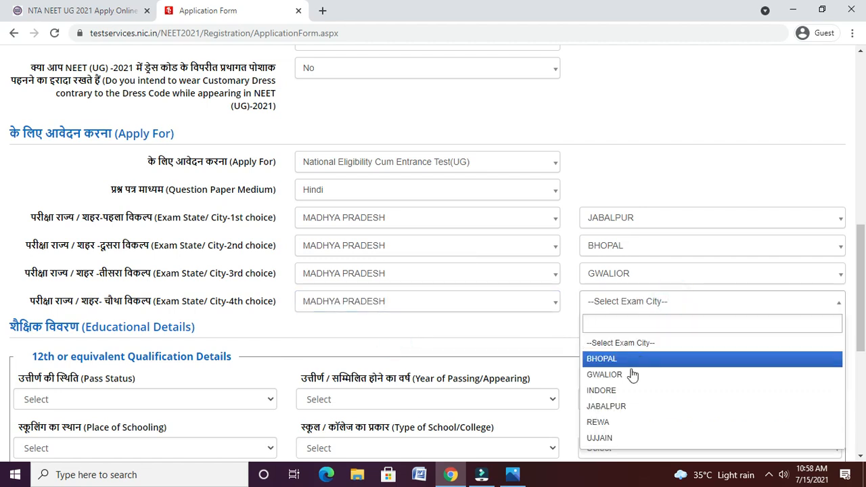
{"action": "left_click", "coordinate": [630, 390]}
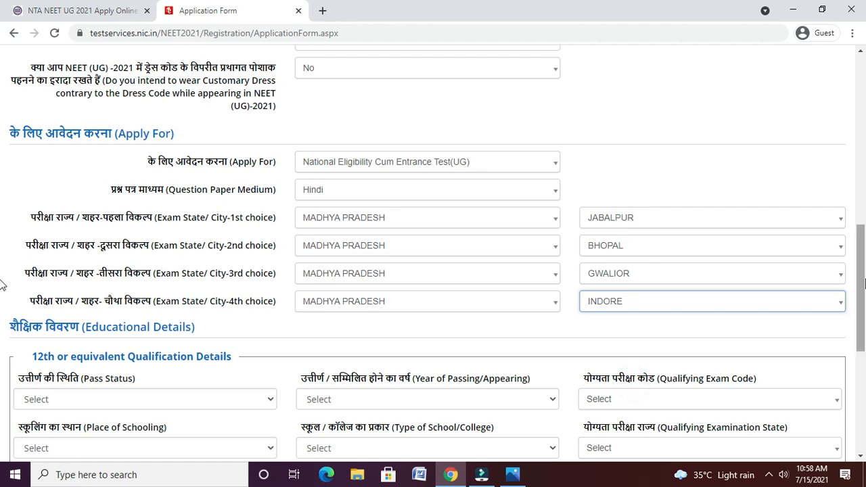
{"action": "scroll", "coordinate": [3, 284], "scroll_direction": "down", "scroll_amount": 3}
- Mark 12th status Appearing, CODE: 01, Urban schooling, State Government school type
{"action": "scroll", "coordinate": [3, 331], "scroll_direction": "down", "scroll_amount": 1}
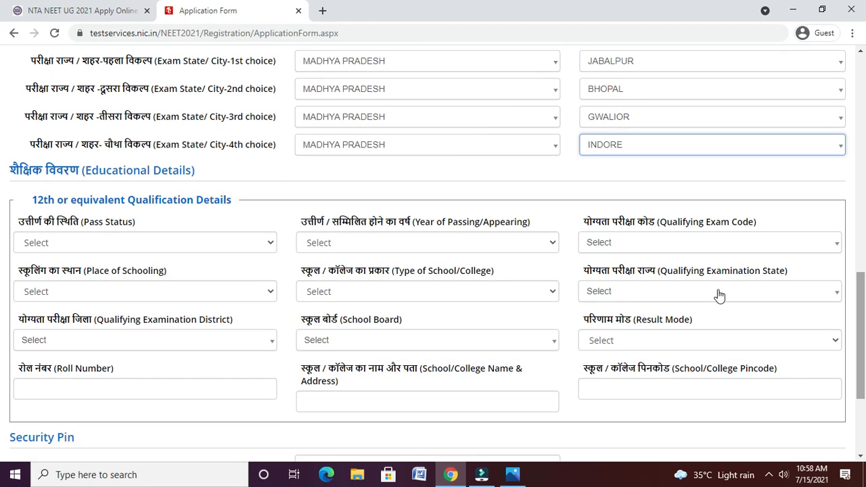
{"action": "left_click", "coordinate": [215, 243]}
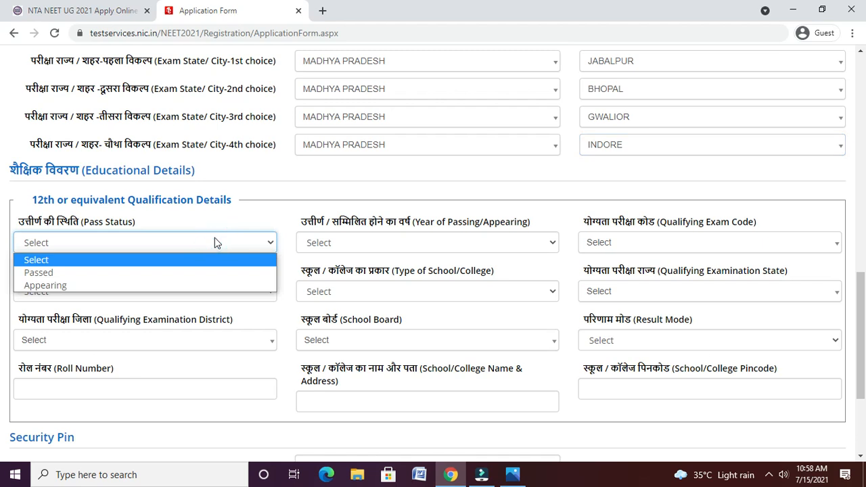
{"action": "left_click", "coordinate": [200, 286]}
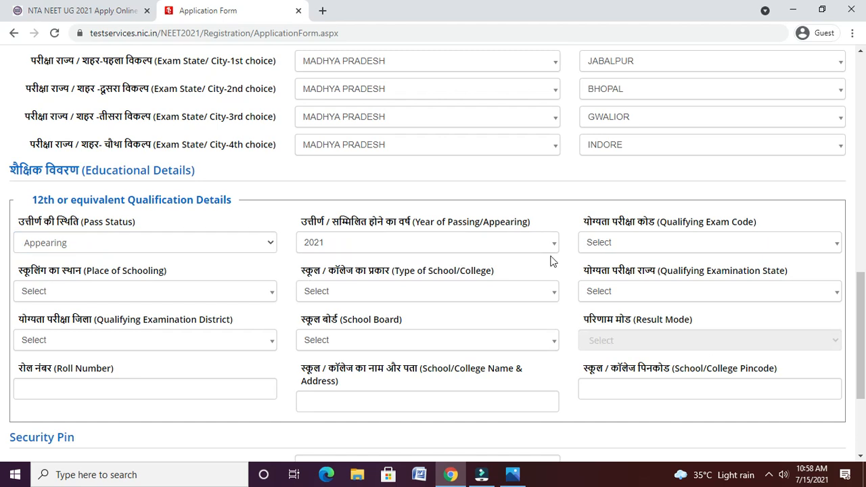
{"action": "left_click", "coordinate": [613, 245]}
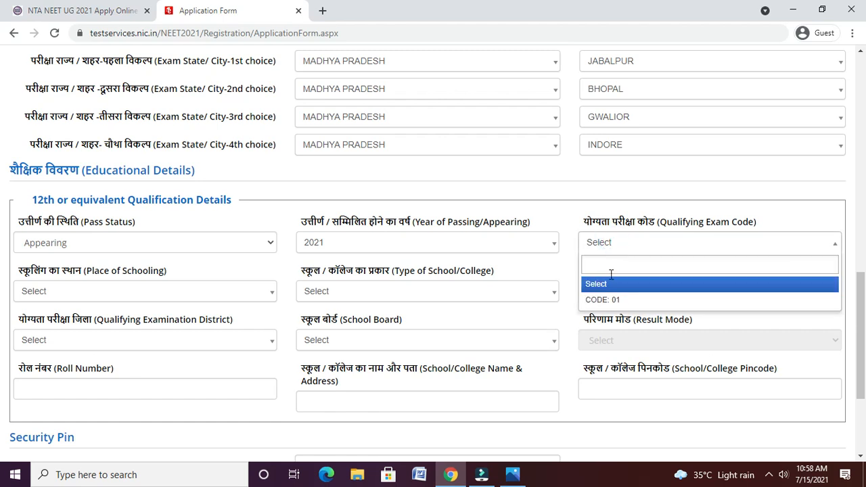
{"action": "left_click", "coordinate": [612, 300]}
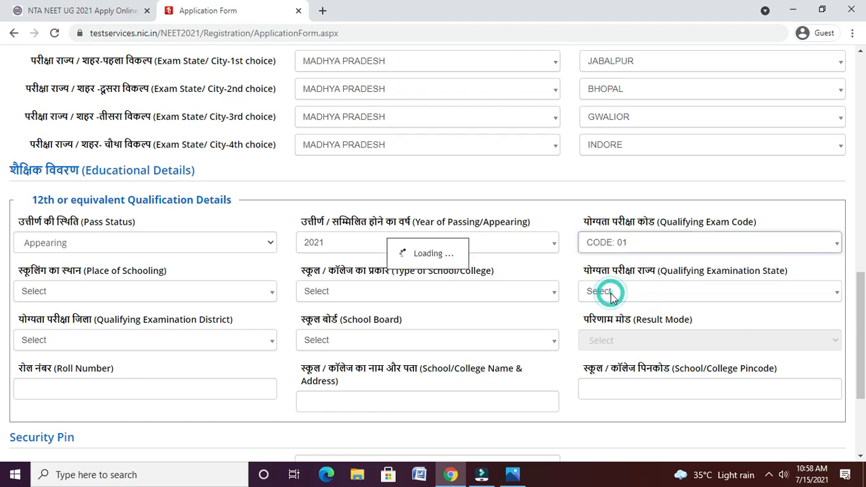
{"action": "left_click", "coordinate": [207, 297]}
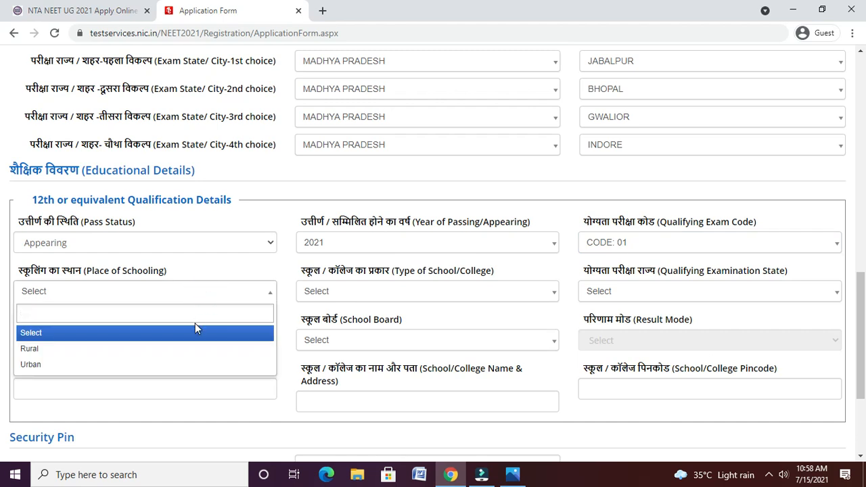
{"action": "left_click", "coordinate": [192, 368]}
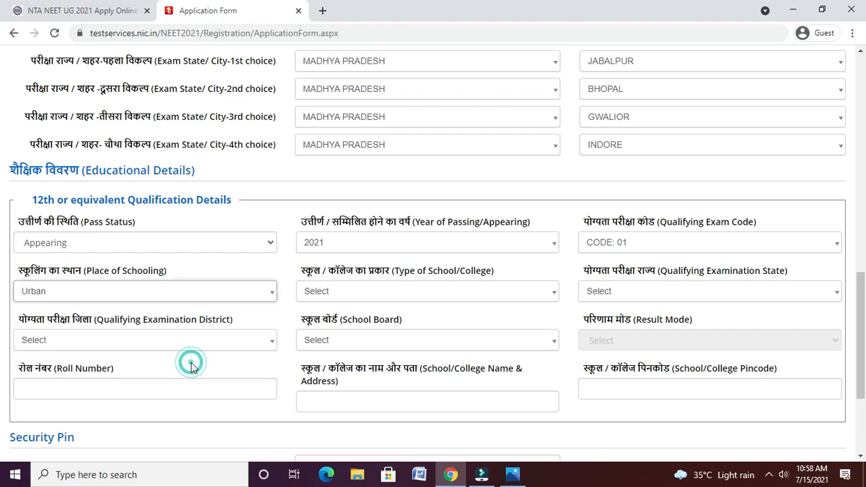
{"action": "left_click", "coordinate": [338, 292]}
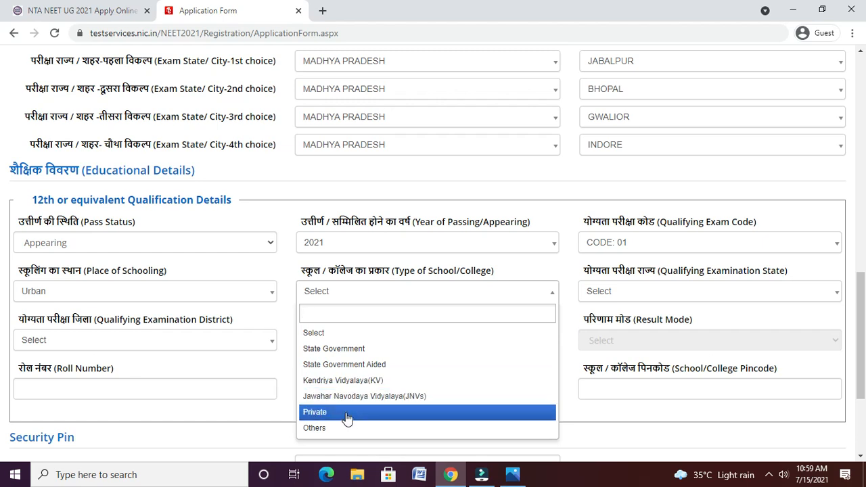
{"action": "left_click", "coordinate": [371, 352]}
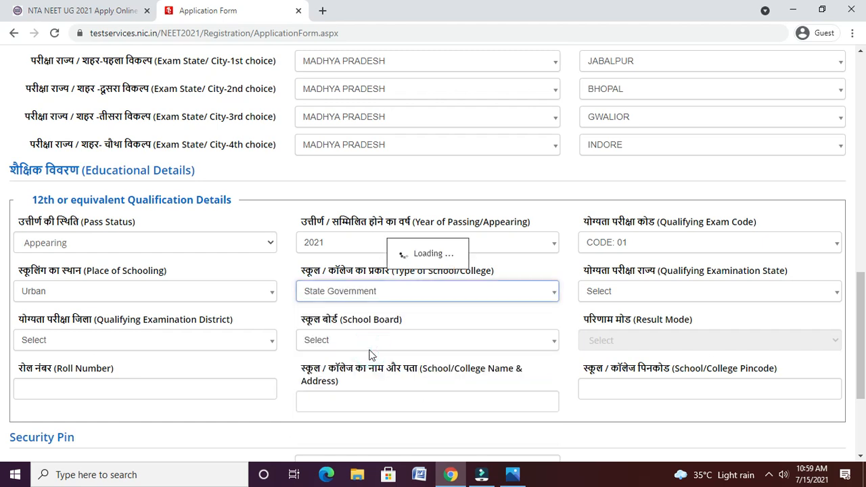
- Set qualifying state MADHYA PRADESH, district JABALPUR, board MADHYA PRADESH BOARD OF SECONDARY EDUCATION
{"action": "left_click", "coordinate": [629, 293]}
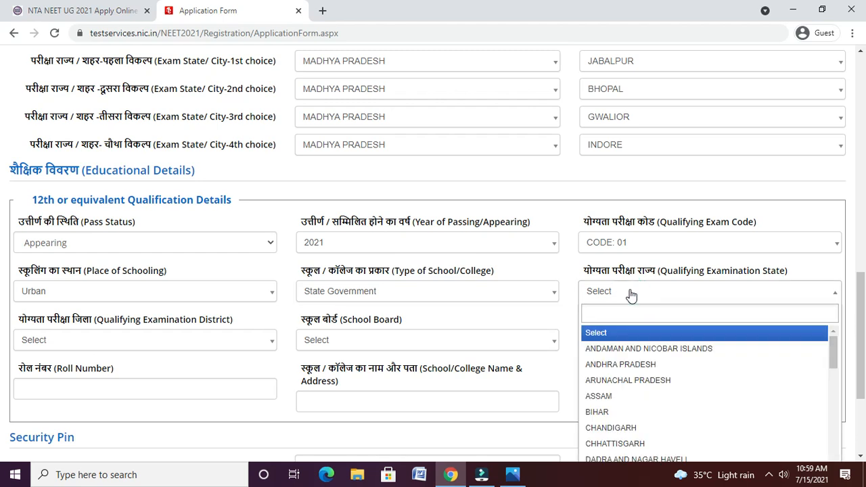
{"action": "type", "text": "MADH"}
{"action": "key", "text": "Return"}
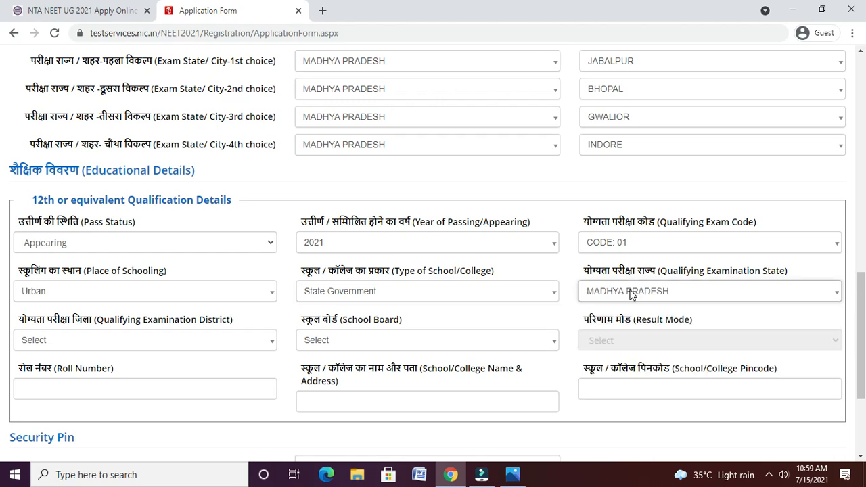
{"action": "left_click", "coordinate": [173, 347]}
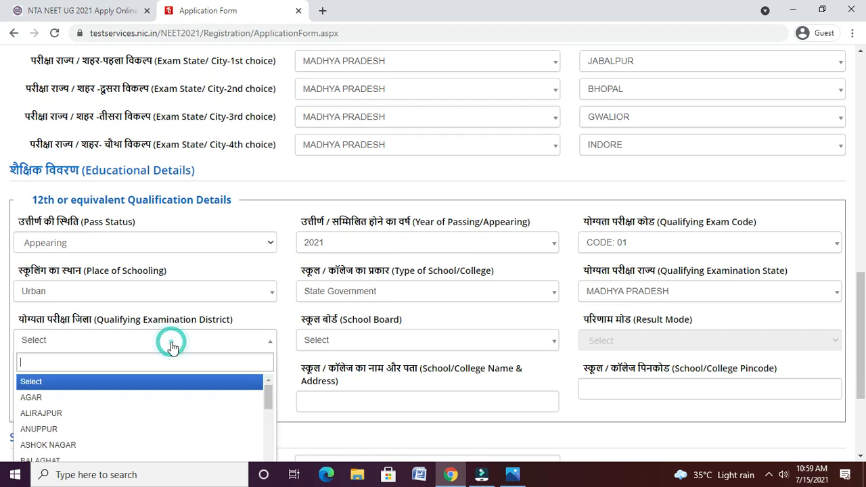
{"action": "type", "text": "JA"}
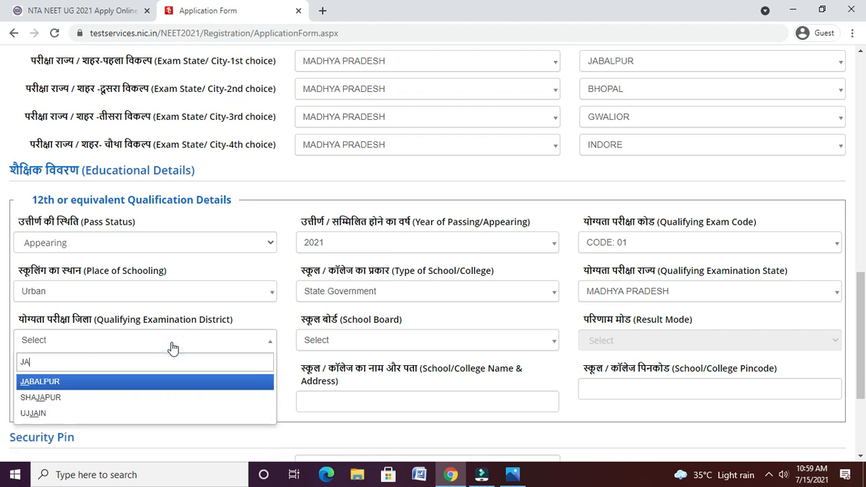
{"action": "key", "text": "Return"}
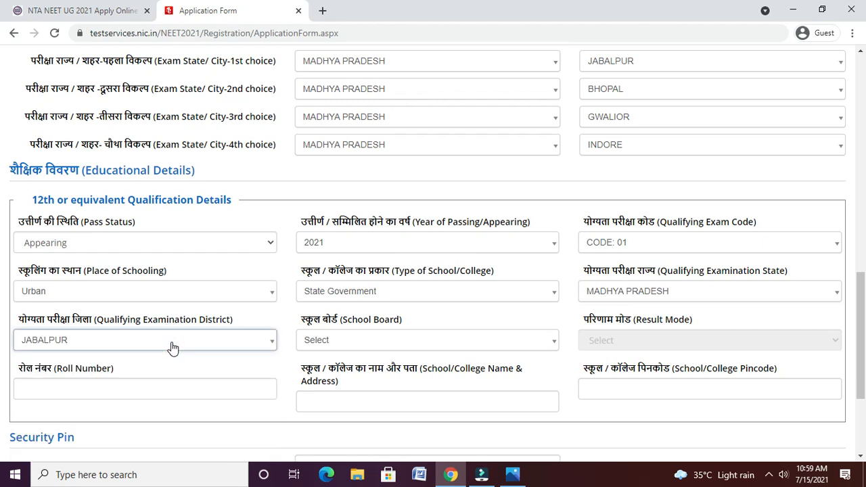
{"action": "left_click", "coordinate": [366, 349]}
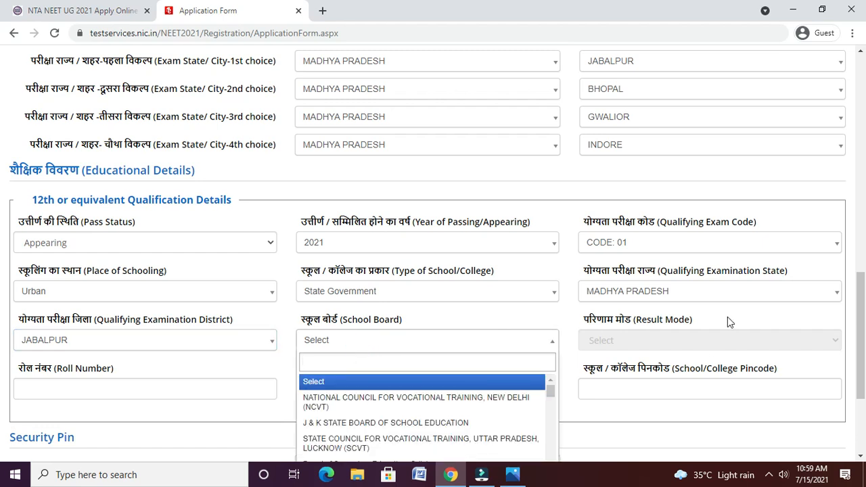
{"action": "scroll", "coordinate": [2, 330], "scroll_direction": "down", "scroll_amount": 2}
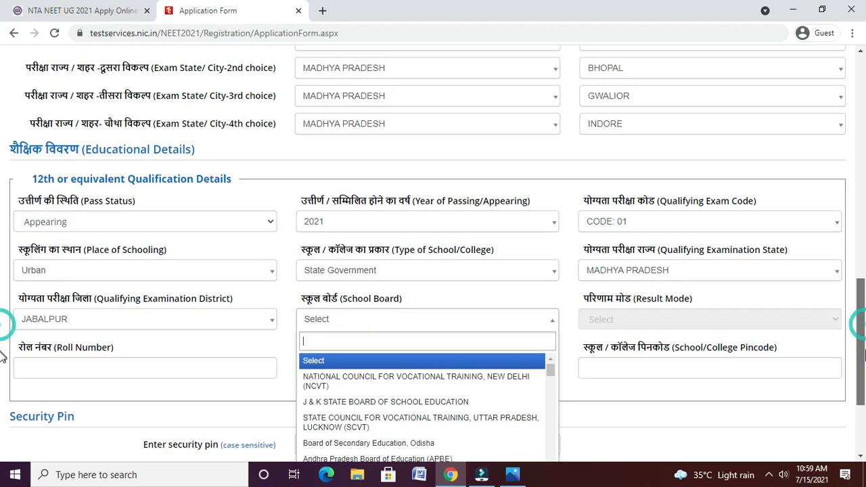
{"action": "type", "text": "B"}
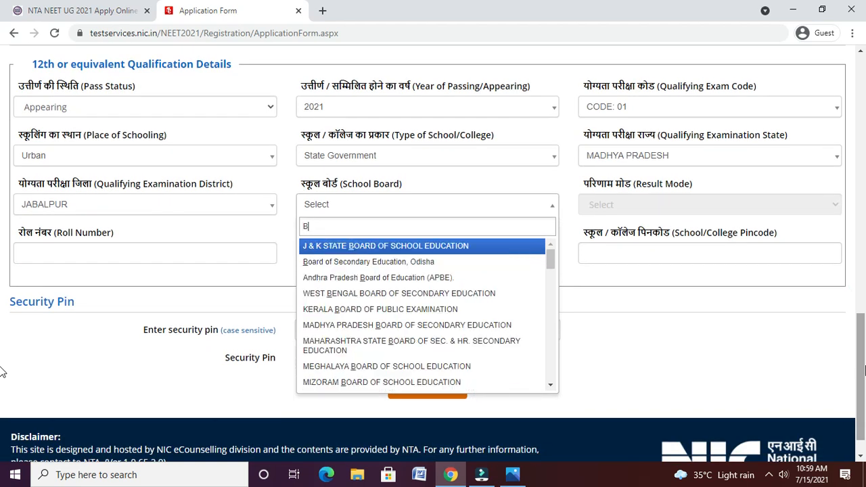
{"action": "type", "text": "OARD "}
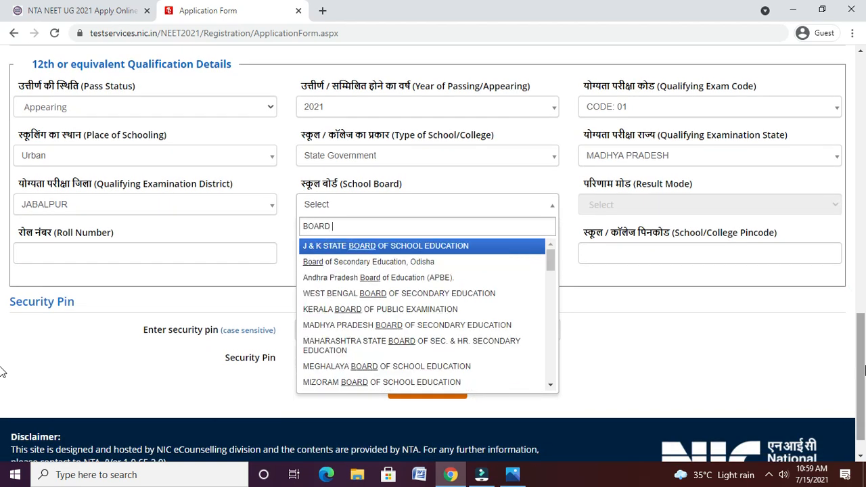
{"action": "type", "text": "OF SECONDARY"}
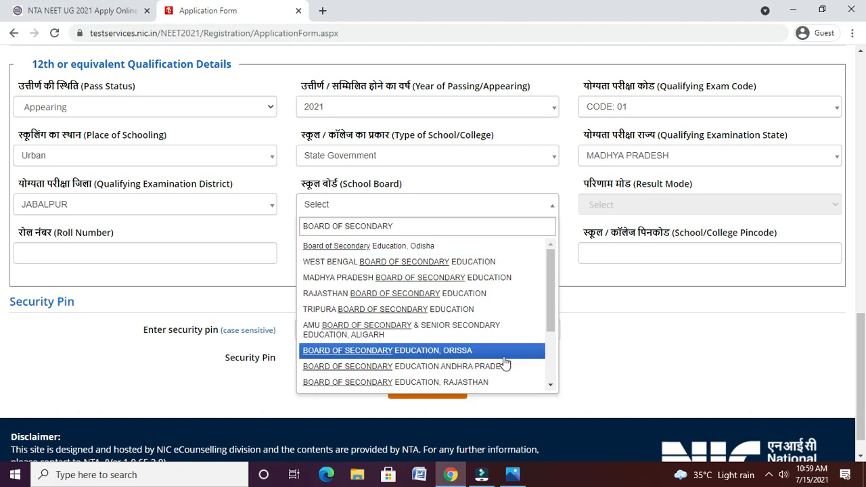
{"action": "left_click", "coordinate": [495, 278]}
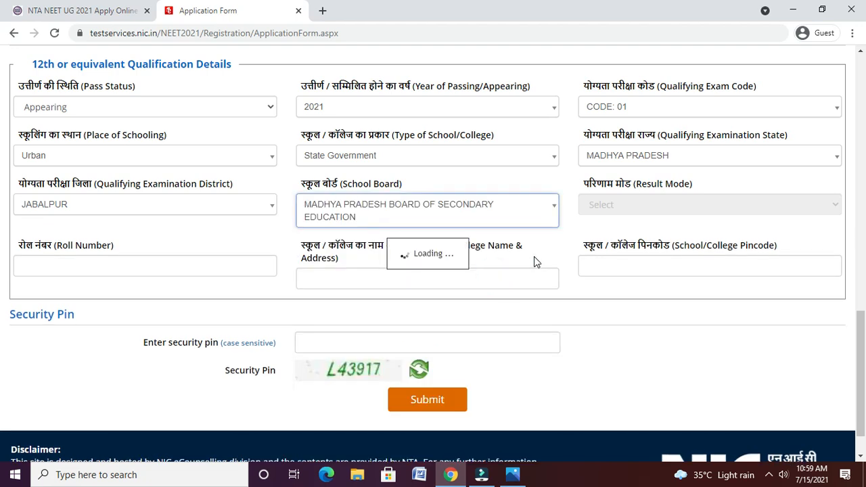
- Enter the roll number and school name 'SWATI H S SCHOOL JABALPUR'
{"action": "left_click", "coordinate": [135, 261]}
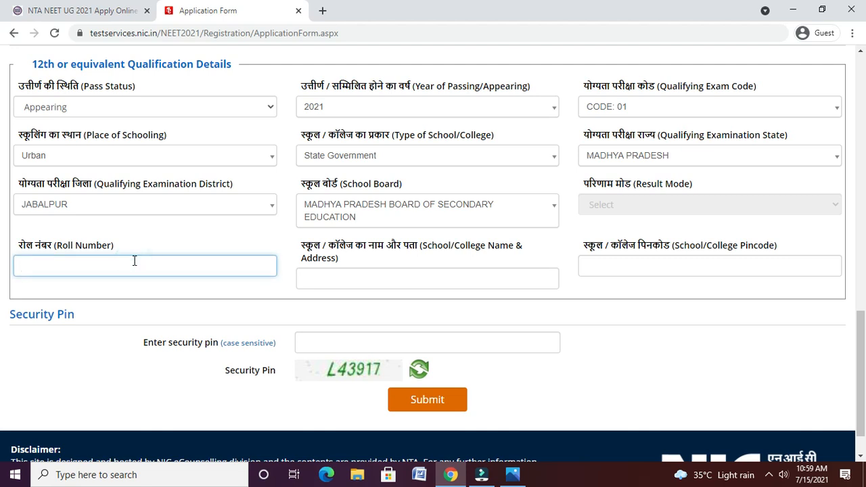
{"action": "type", "text": "123456789"}
{"action": "left_click", "coordinate": [338, 277]}
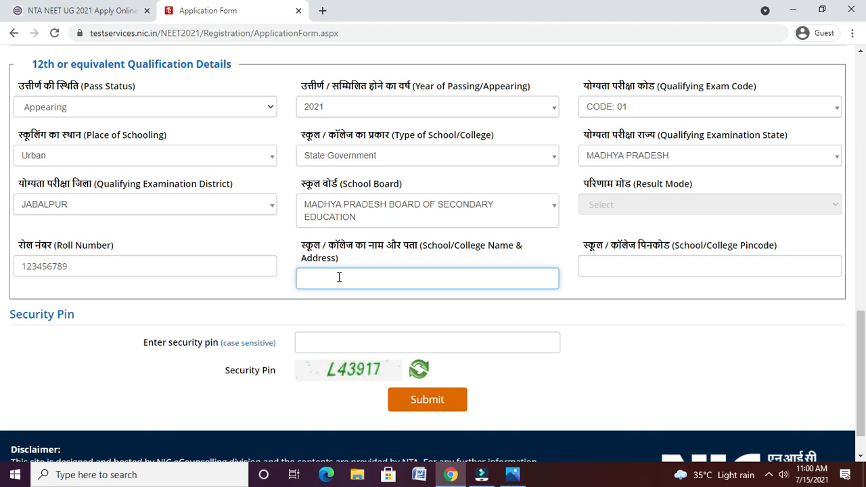
{"action": "type", "text": "SARASWATI H S SCHOOL JABALPUR"}
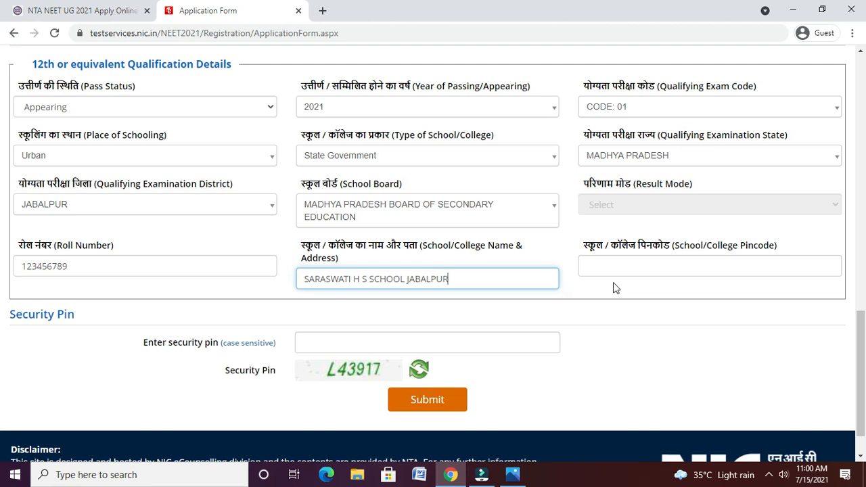
- Enter school pincode 486200 and type the captcha security pin
{"action": "left_click", "coordinate": [617, 265]}
{"action": "type", "text": "486"}
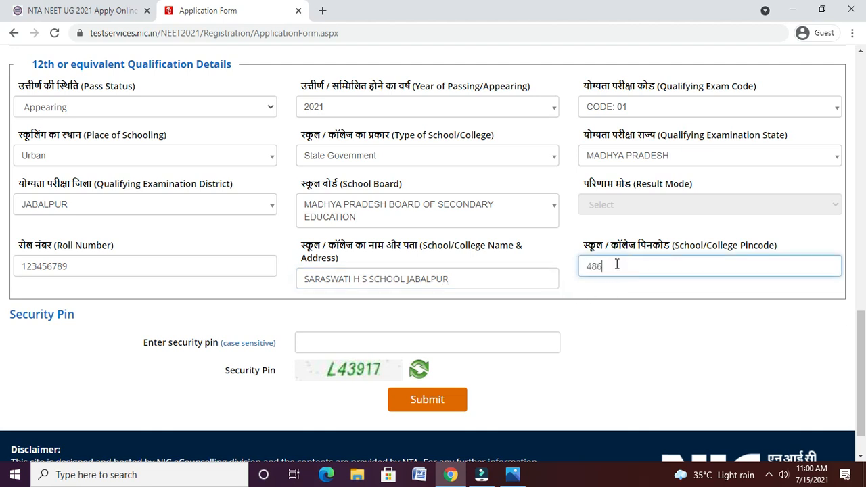
{"action": "type", "text": "2001"}
{"action": "left_click", "coordinate": [624, 290]}
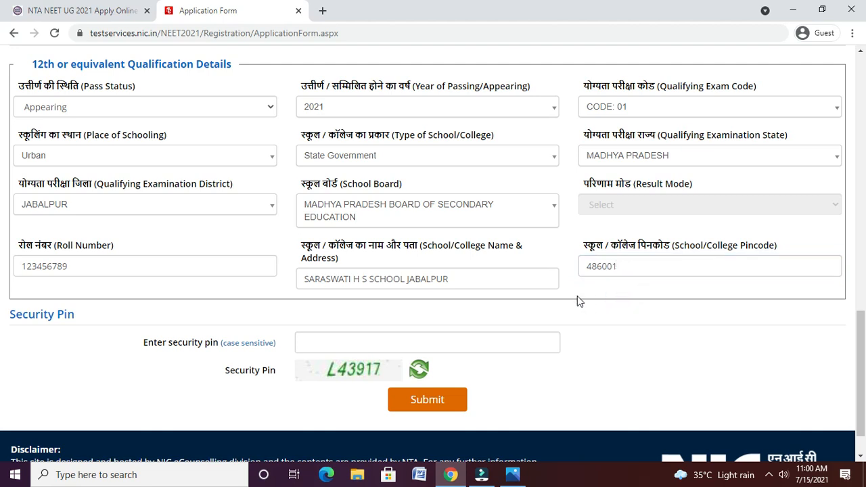
{"action": "left_click", "coordinate": [450, 330]}
{"action": "left_click", "coordinate": [450, 343]}
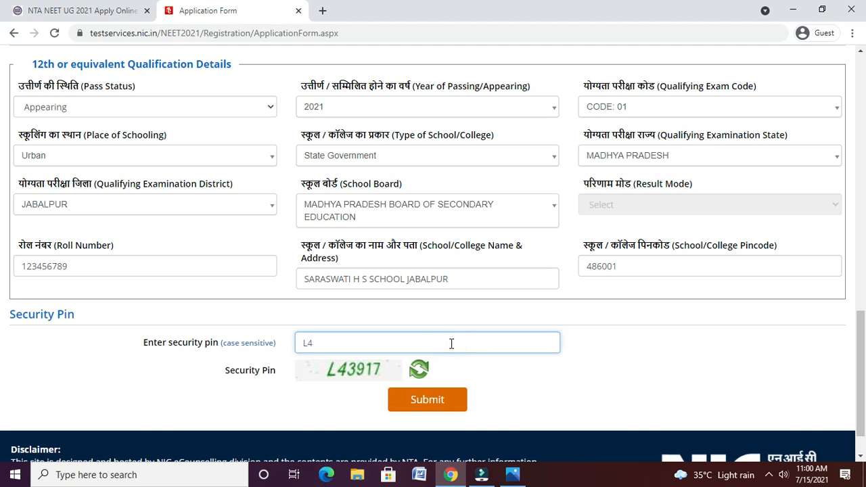
{"action": "type", "text": "L43917"}
- Submit the form for review and dismiss the review page notice
{"action": "left_click", "coordinate": [442, 400]}
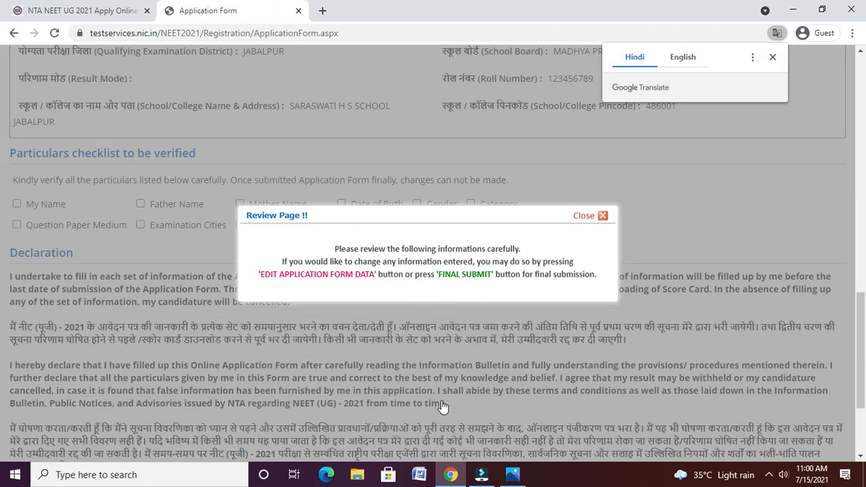
{"action": "left_click", "coordinate": [587, 215]}
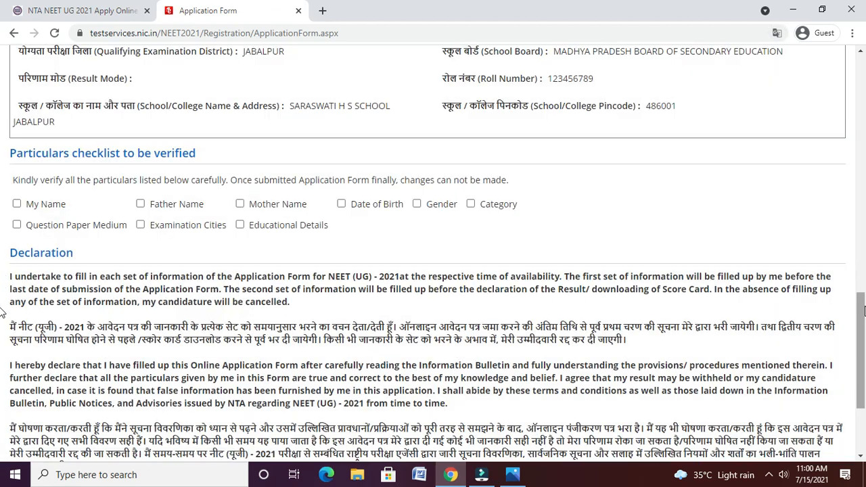
{"action": "mouse_move", "coordinate": [863, 310]}
{"action": "left_mouse_down"}
{"action": "mouse_move", "coordinate": [844, 106]}
{"action": "mouse_move", "coordinate": [856, 130]}
{"action": "mouse_move", "coordinate": [864, 306]}
{"action": "left_mouse_up"}
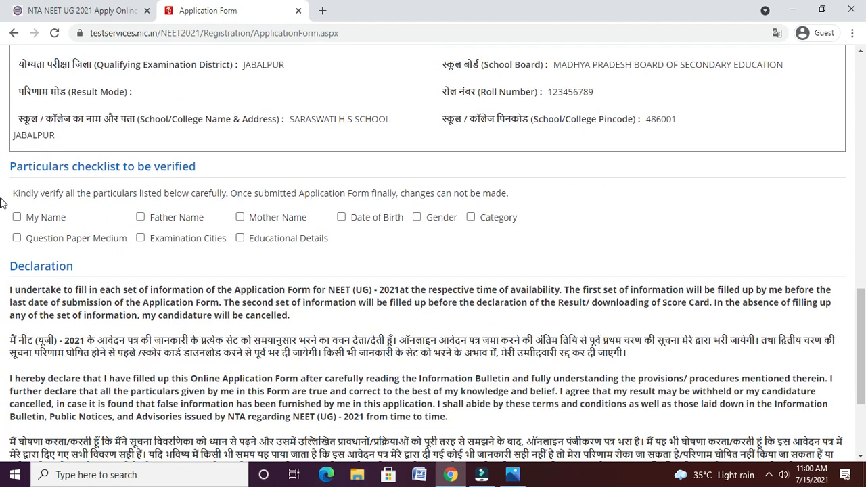
- Tick every verified particular: names, birth date, gender, category, medium, cities, educational details
{"action": "left_click", "coordinate": [38, 217]}
{"action": "left_click", "coordinate": [165, 215]}
{"action": "left_click", "coordinate": [266, 226]}
{"action": "left_click", "coordinate": [353, 222]}
{"action": "left_click", "coordinate": [435, 220]}
{"action": "left_click", "coordinate": [512, 219]}
{"action": "left_click", "coordinate": [58, 241]}
{"action": "left_click", "coordinate": [149, 241]}
{"action": "left_click", "coordinate": [264, 238]}
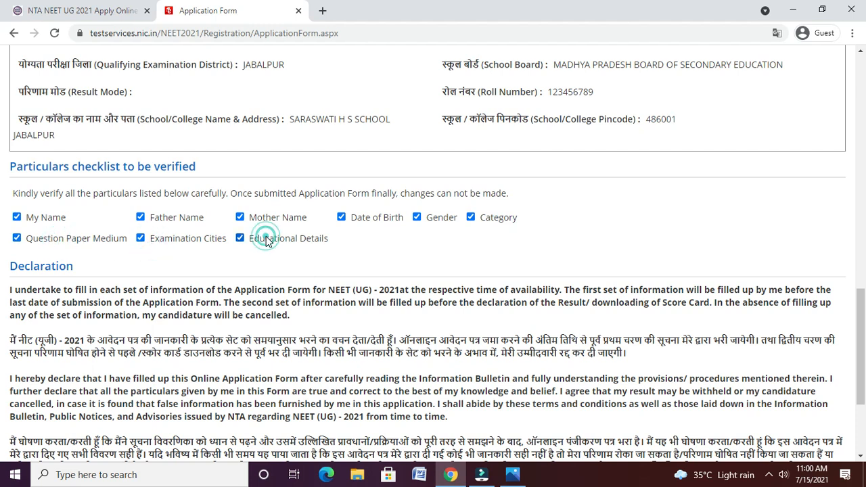
- Agree to the declaration and confirm the Final Submit with Yes
{"action": "left_click_drag", "start_coordinate": [861, 318], "coordinate": [863, 366]}
{"action": "left_click", "coordinate": [421, 341]}
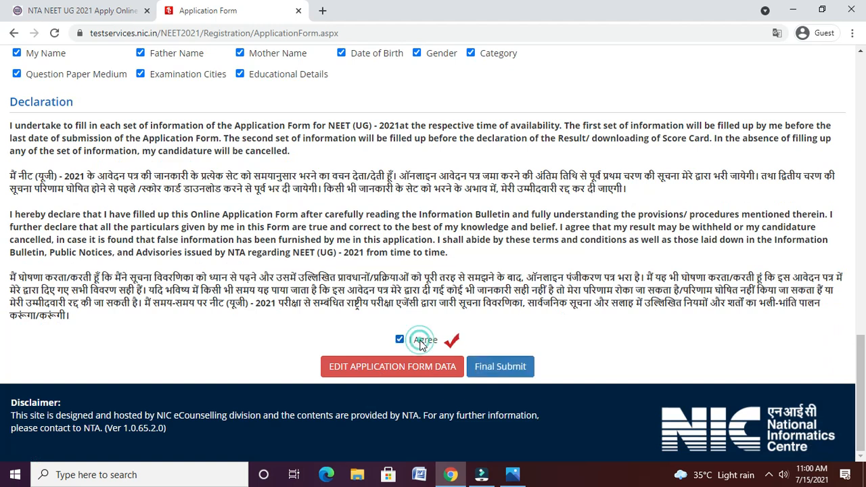
{"action": "left_click", "coordinate": [514, 372]}
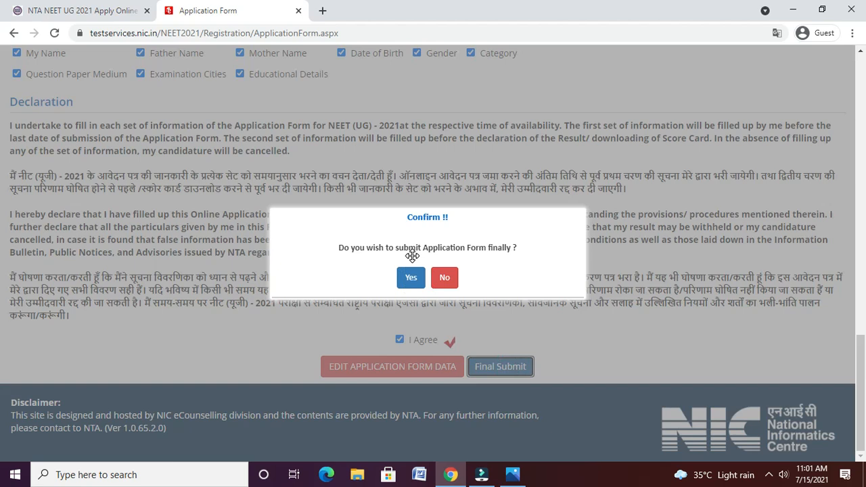
{"action": "left_click", "coordinate": [410, 279]}
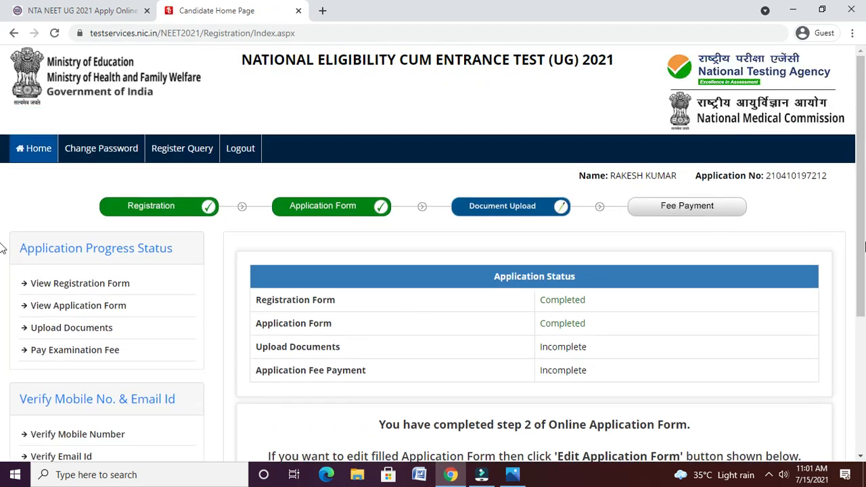
- Go from the Candidate Home Page to Upload Documents and review the four required JPG rows
{"action": "scroll", "coordinate": [861, 251], "scroll_direction": "down", "scroll_amount": 2}
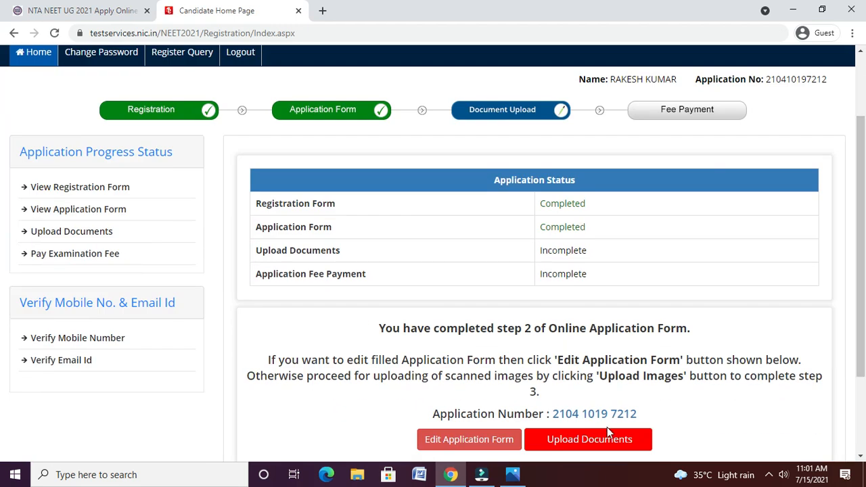
{"action": "left_click", "coordinate": [574, 446]}
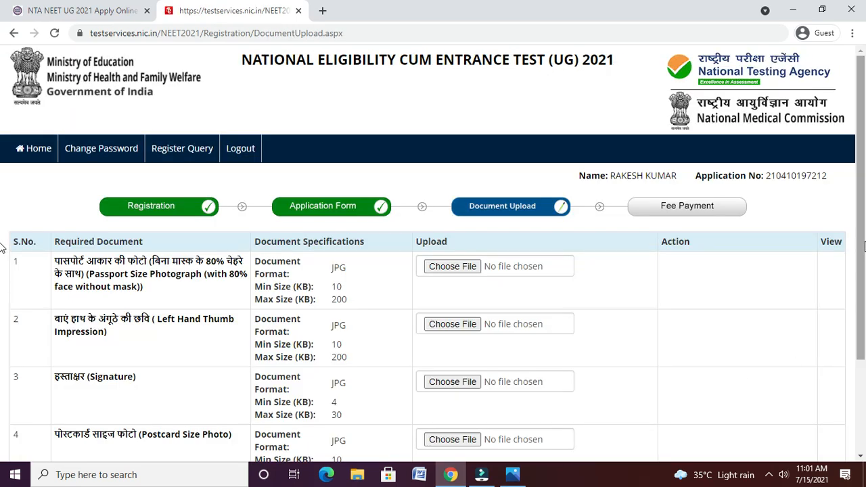
{"action": "left_click_drag", "start_coordinate": [862, 246], "coordinate": [862, 285]}
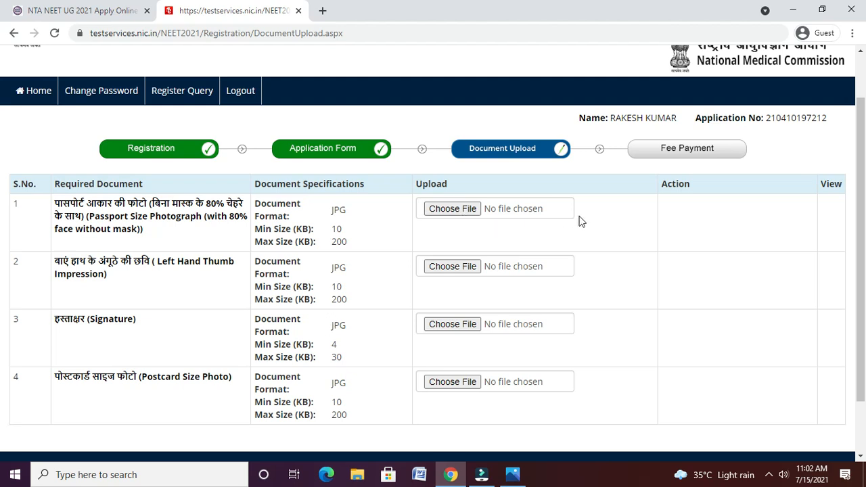
{"action": "mouse_move", "coordinate": [861, 269]}
{"action": "left_mouse_down"}
{"action": "mouse_move", "coordinate": [863, 333]}
{"action": "mouse_move", "coordinate": [863, 260]}
{"action": "left_mouse_up"}
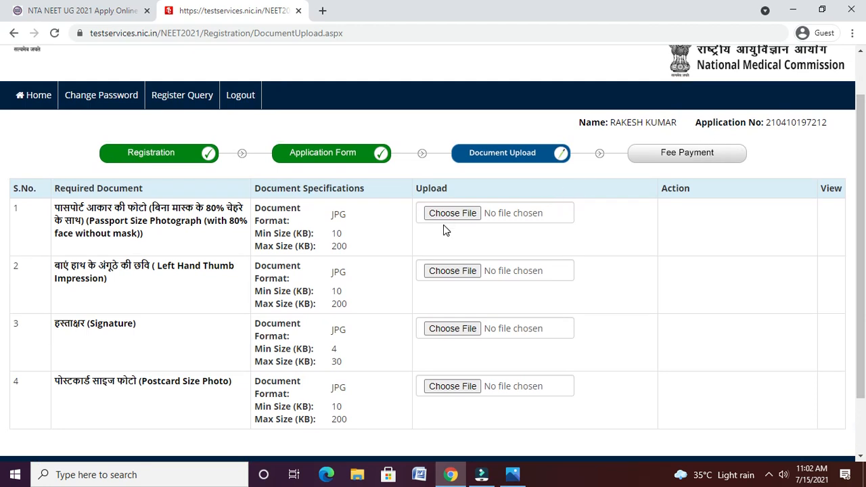
- Attach ibpsphoto.jpg from the Desktop as the passport photograph, uploaded as Original
{"action": "left_click", "coordinate": [458, 209]}
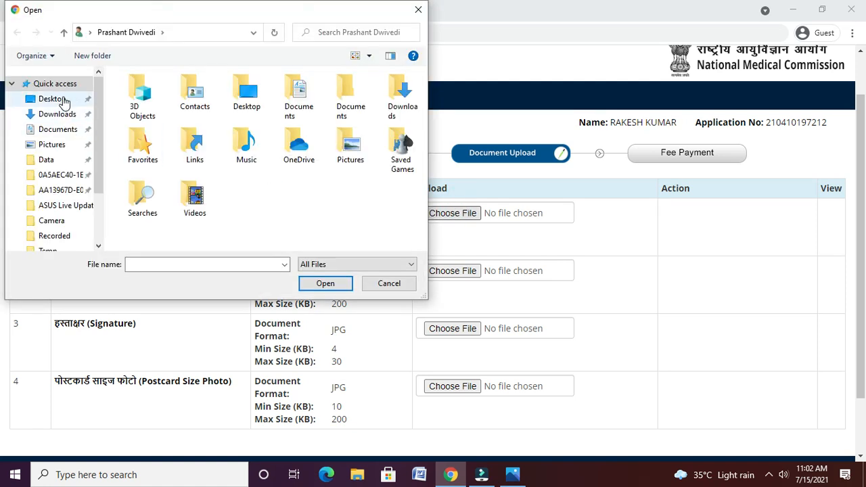
{"action": "left_click", "coordinate": [62, 99]}
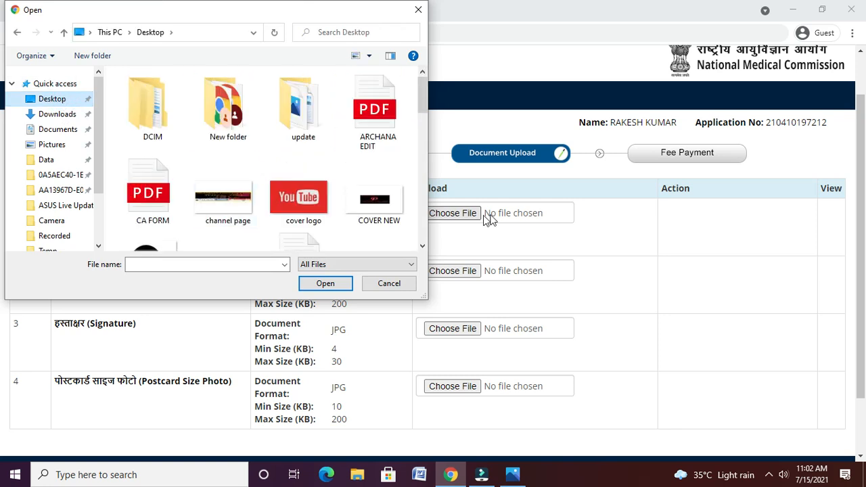
{"action": "left_click", "coordinate": [423, 246]}
{"action": "left_click", "coordinate": [422, 246]}
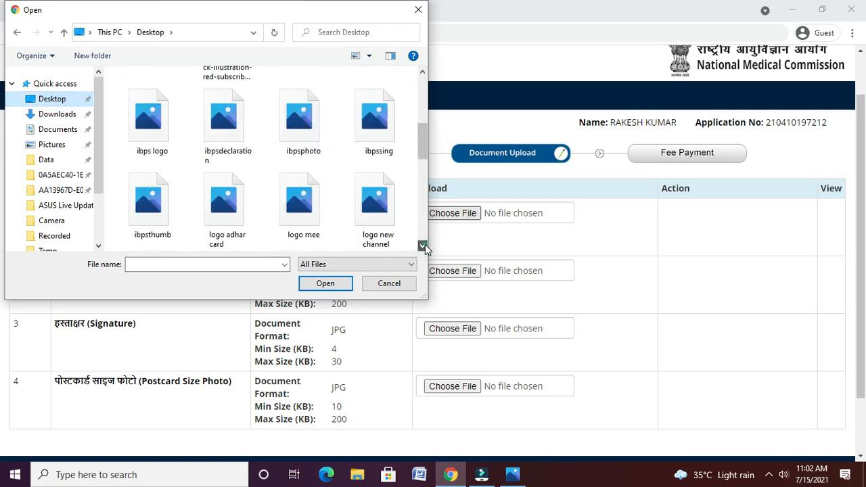
{"action": "left_click", "coordinate": [423, 246]}
{"action": "left_click", "coordinate": [423, 246]}
{"action": "left_click", "coordinate": [422, 246]}
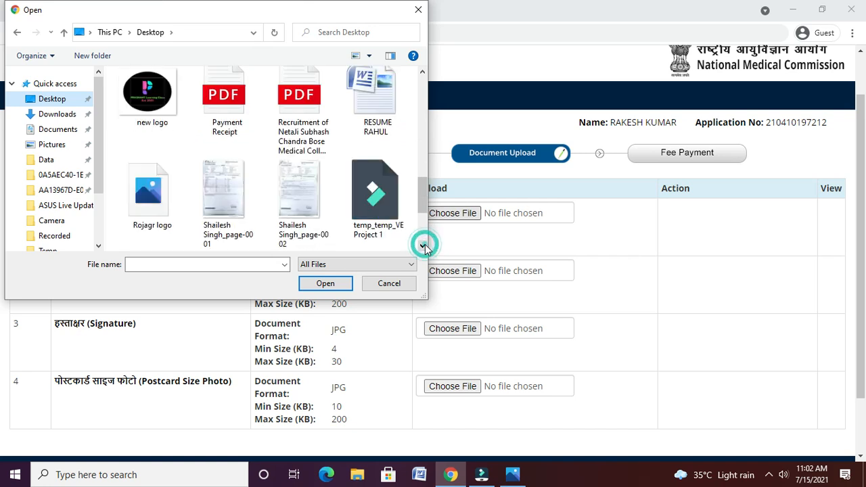
{"action": "left_click", "coordinate": [423, 246]}
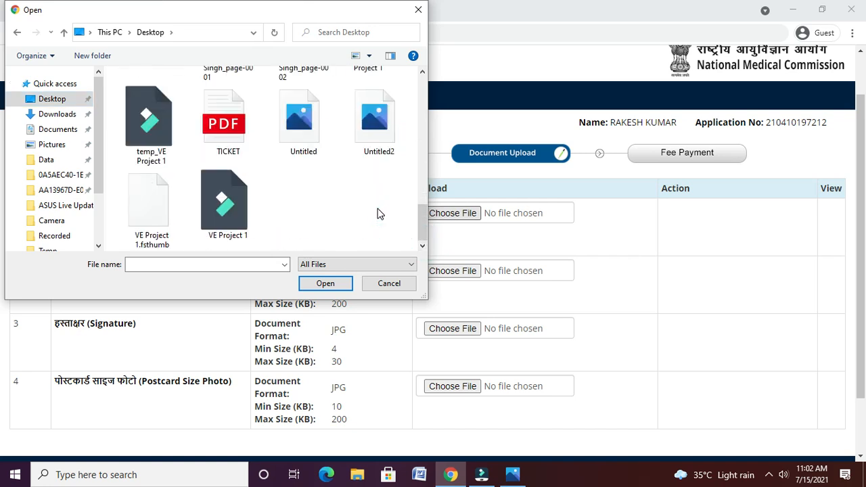
{"action": "key", "text": "i"}
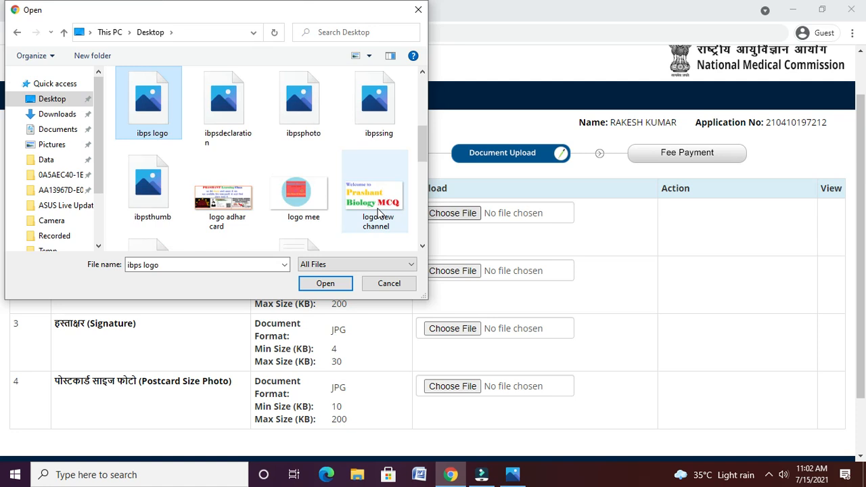
{"action": "left_click", "coordinate": [311, 127]}
{"action": "left_click", "coordinate": [338, 281]}
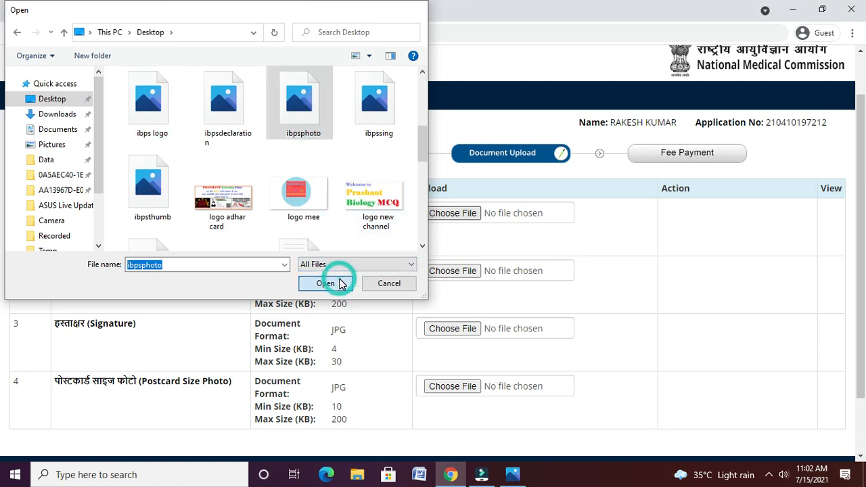
{"action": "left_click", "coordinate": [506, 404]}
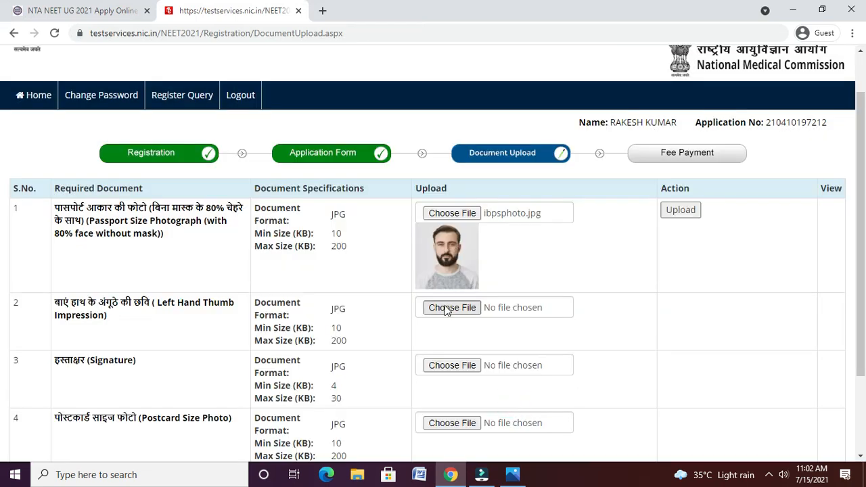
- Try attaching the ibpssing file as the thumb impression and dismiss the JPG-only warning
{"action": "left_click", "coordinate": [446, 308]}
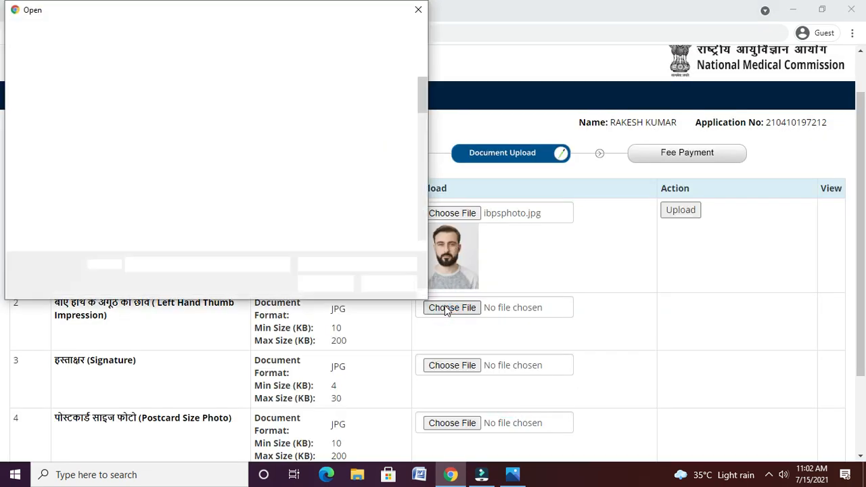
{"action": "type", "text": "ibpsdibpss"}
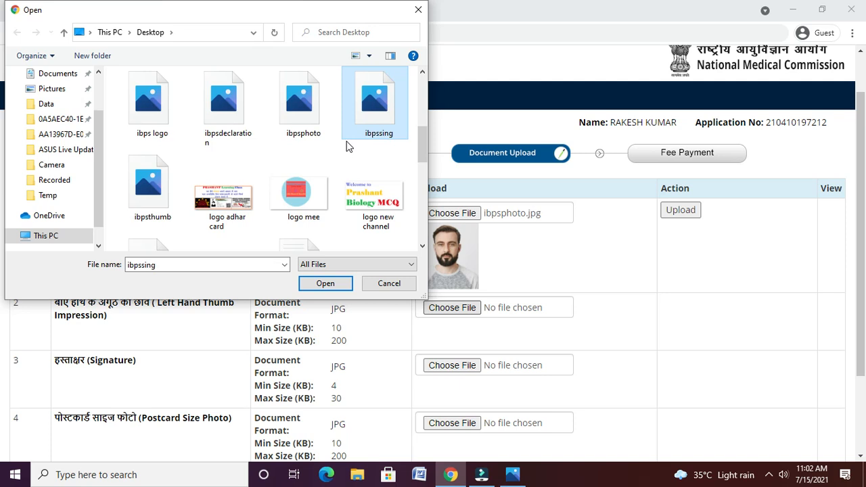
{"action": "left_click", "coordinate": [318, 284]}
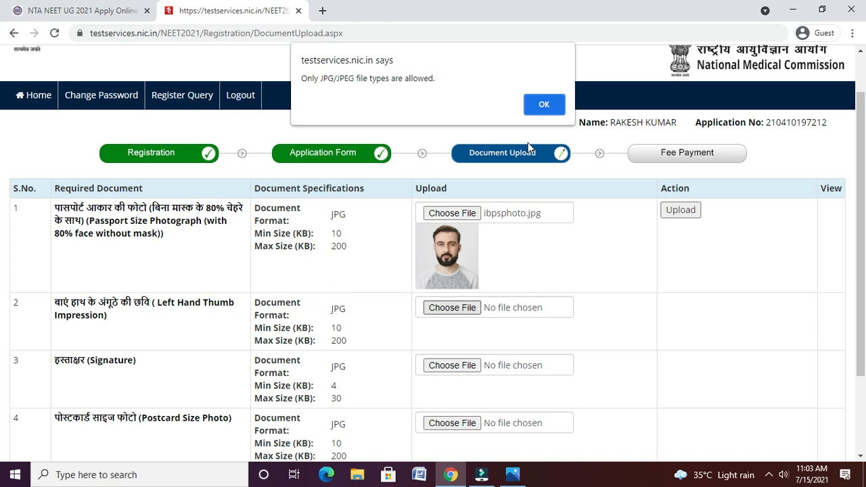
{"action": "left_click", "coordinate": [543, 107]}
- Browse the Downloads folder for another thumb impression file
{"action": "left_click", "coordinate": [436, 310]}
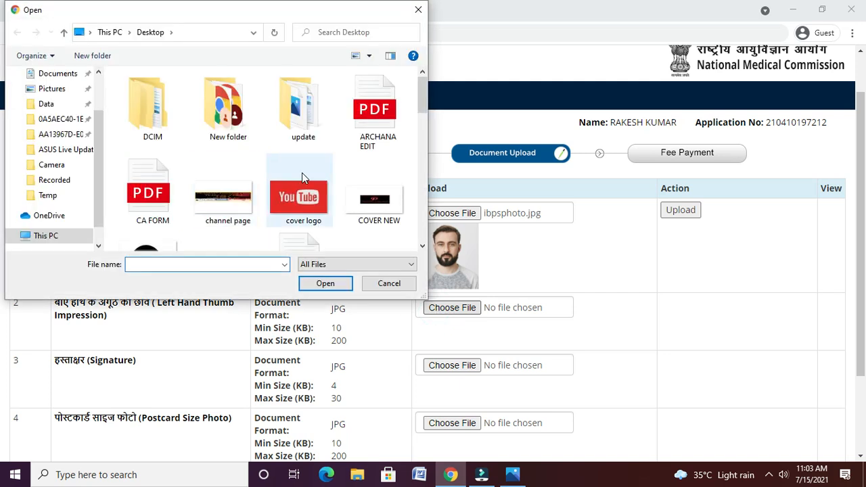
{"action": "left_click", "coordinate": [422, 246]}
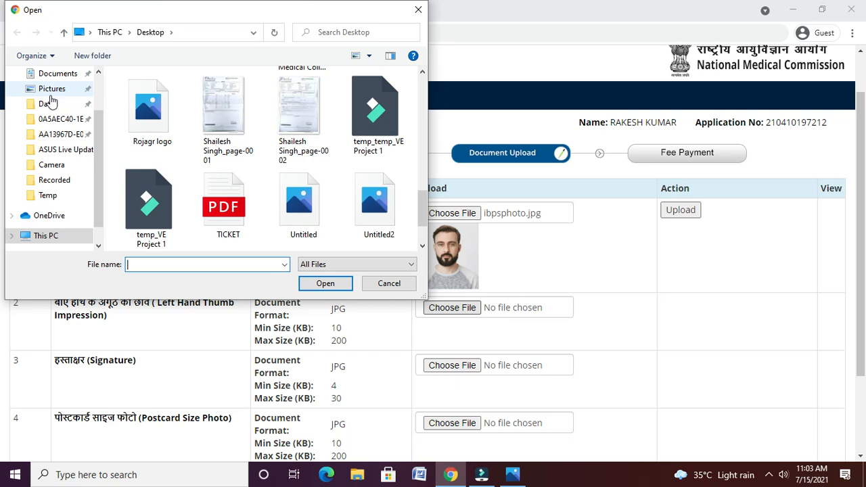
{"action": "left_click", "coordinate": [97, 75]}
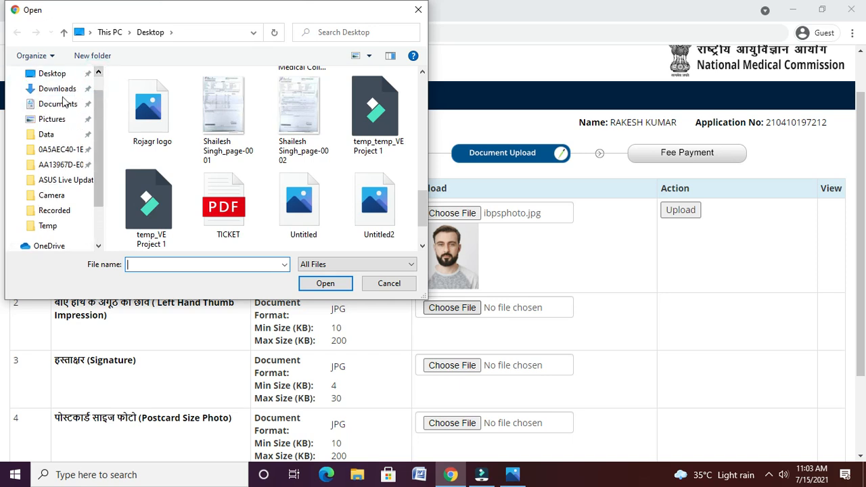
{"action": "left_click", "coordinate": [66, 93]}
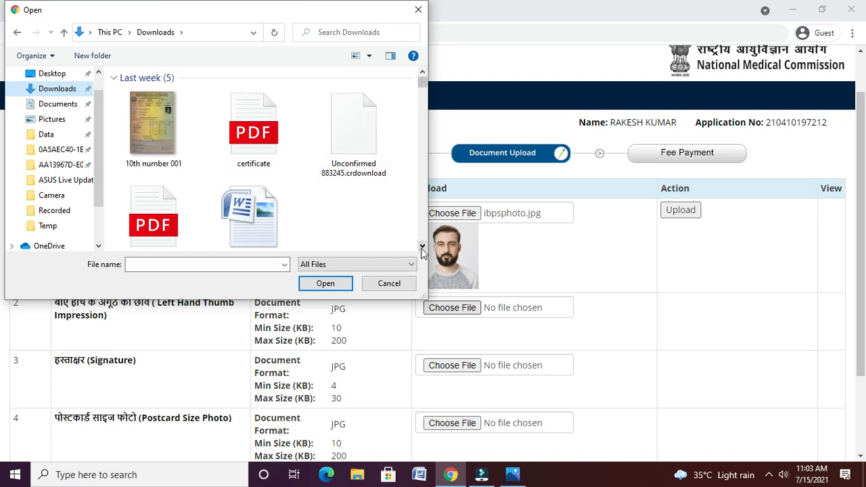
{"action": "left_click", "coordinate": [422, 247]}
{"action": "left_click", "coordinate": [422, 247]}
{"action": "left_click", "coordinate": [423, 247]}
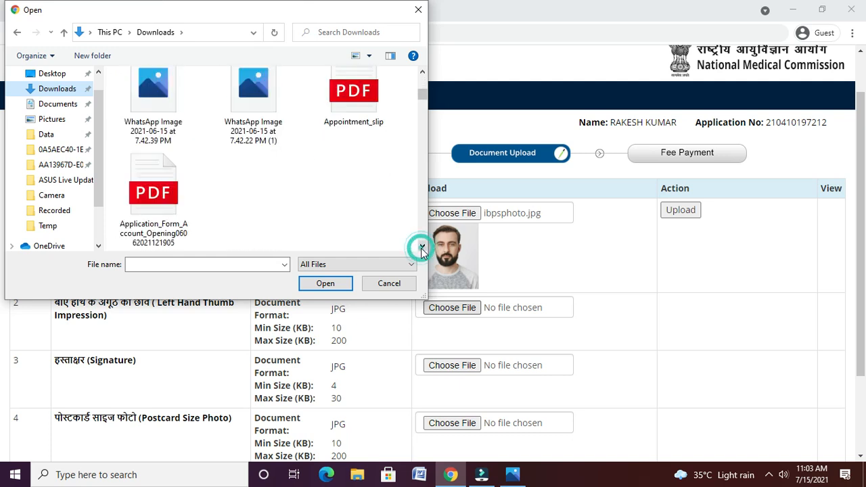
{"action": "left_click", "coordinate": [422, 247]}
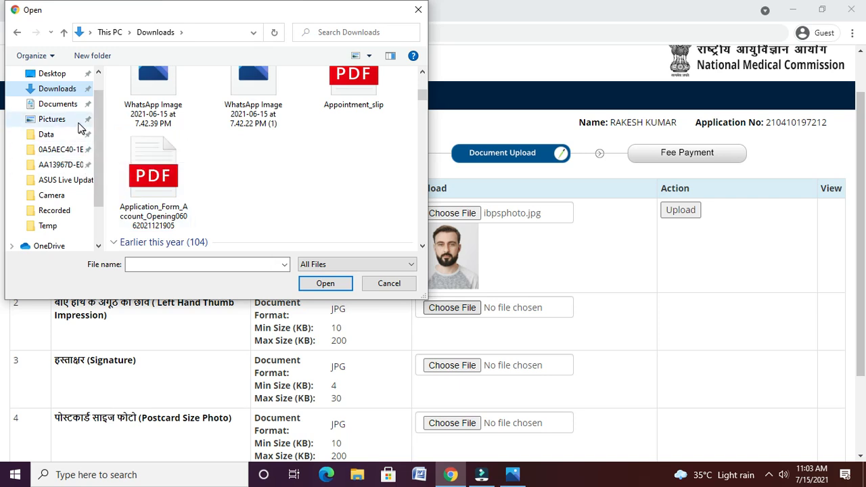
{"action": "left_click", "coordinate": [422, 73]}
{"action": "left_click", "coordinate": [421, 73]}
{"action": "left_click", "coordinate": [421, 73]}
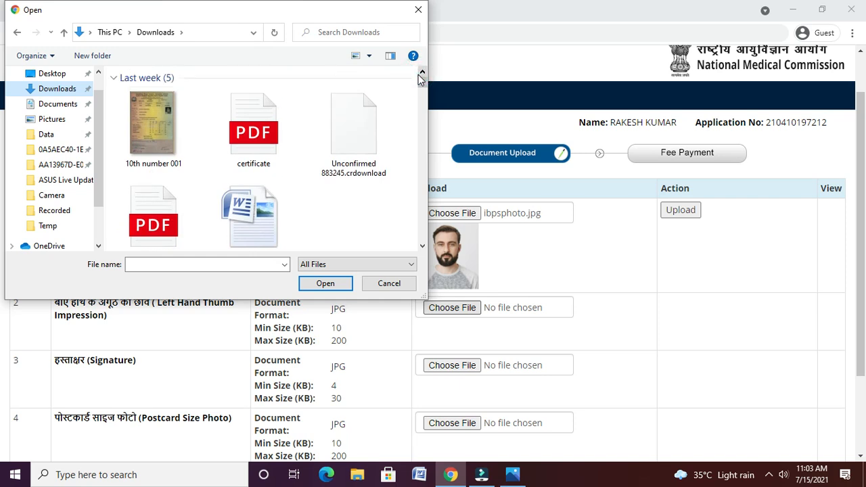
- Look through Pictures, Saved Pictures and Documents, then return to the Desktop
{"action": "left_click", "coordinate": [66, 119]}
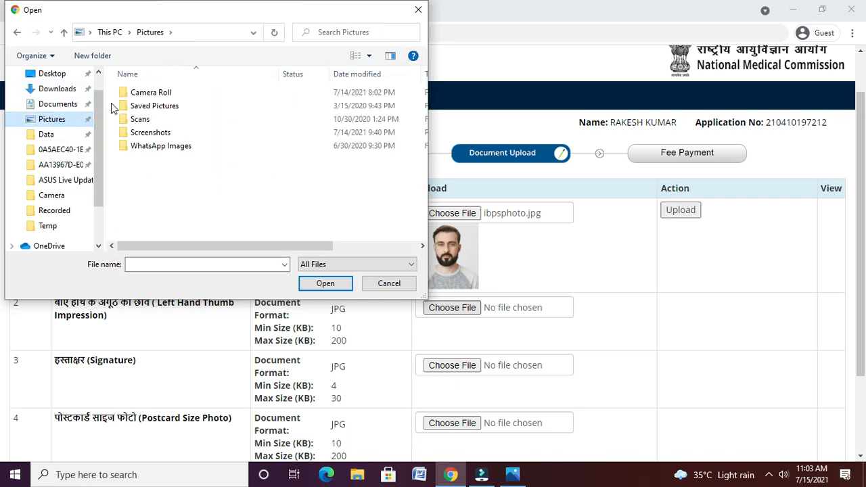
{"action": "double_click", "coordinate": [143, 105]}
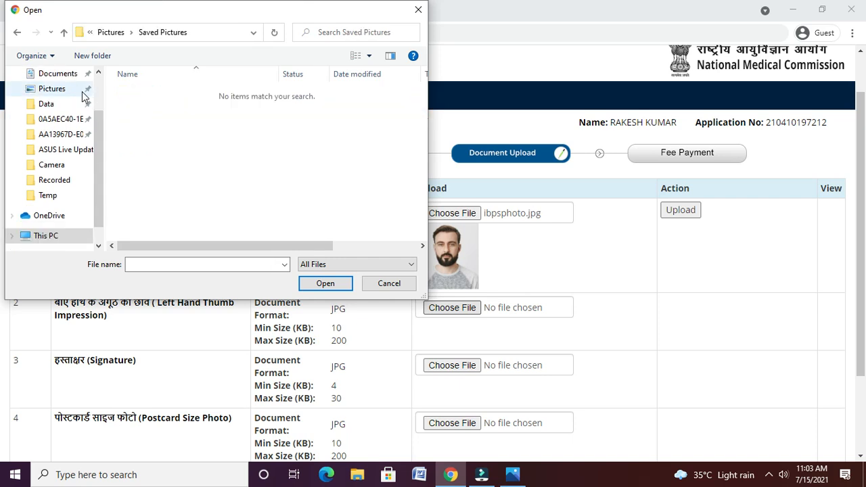
{"action": "left_click", "coordinate": [70, 78]}
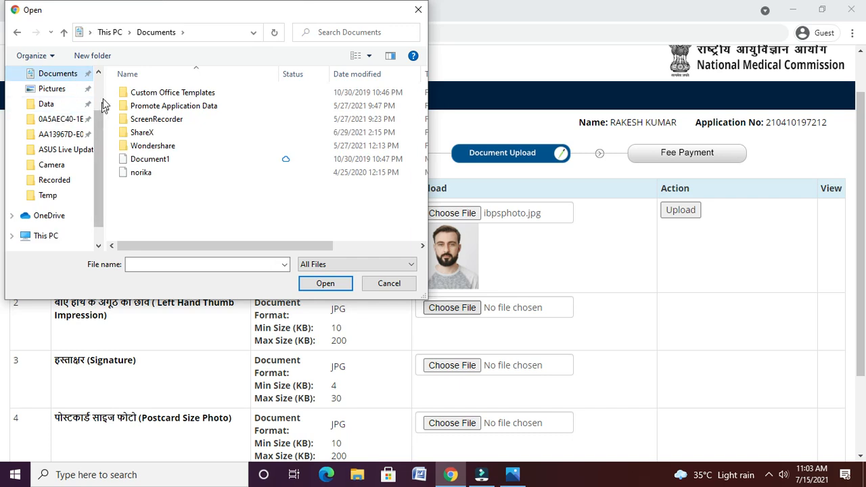
{"action": "scroll", "coordinate": [102, 94], "scroll_direction": "up", "scroll_amount": 2}
{"action": "left_click", "coordinate": [72, 102]}
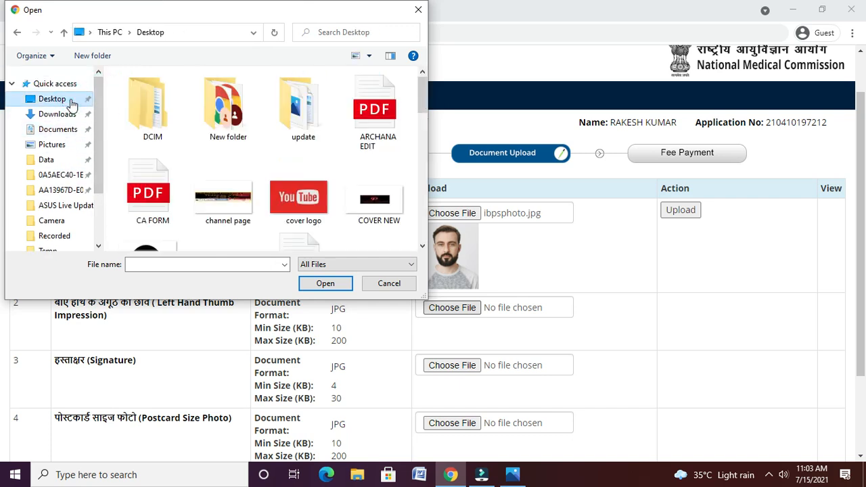
- Open the Desktop's update folder and show its files as Large icons
{"action": "double_click", "coordinate": [317, 138]}
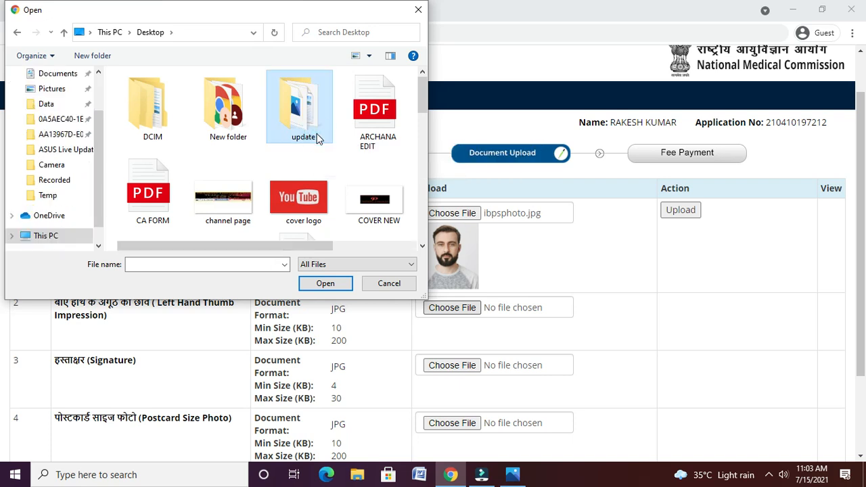
{"action": "left_click", "coordinate": [309, 172]}
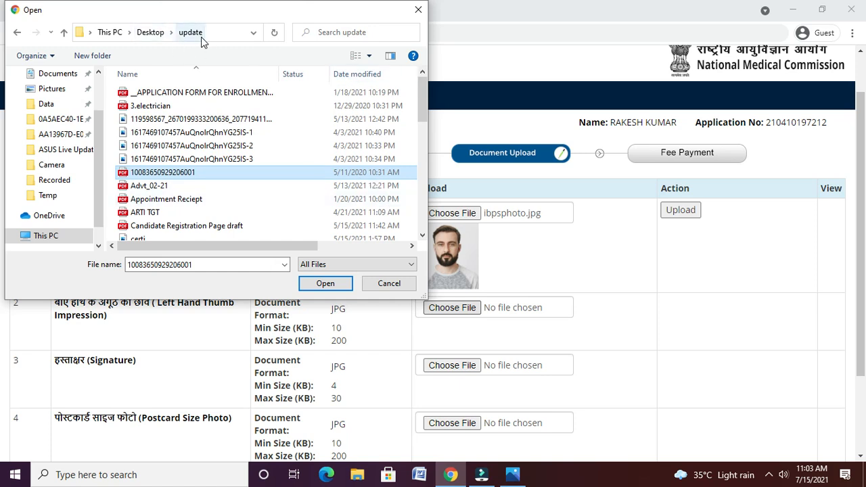
{"action": "left_click", "coordinate": [364, 51]}
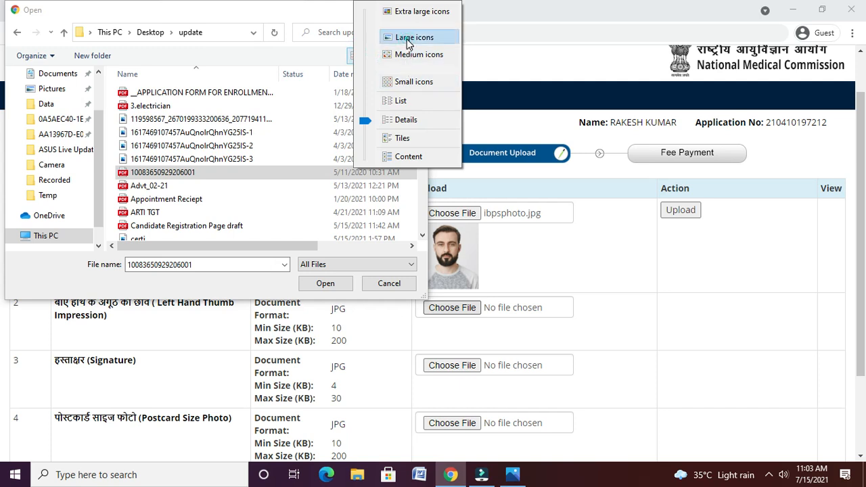
{"action": "left_click", "coordinate": [410, 37]}
- Scroll through the update folder's files, then close the file picker without choosing one
{"action": "scroll", "coordinate": [421, 241], "scroll_direction": "down", "scroll_amount": 10}
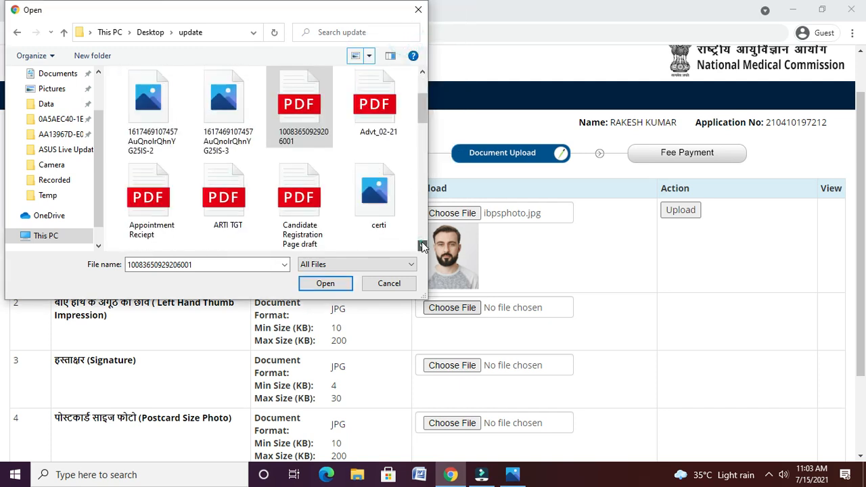
{"action": "scroll", "coordinate": [422, 242], "scroll_direction": "down", "scroll_amount": 5}
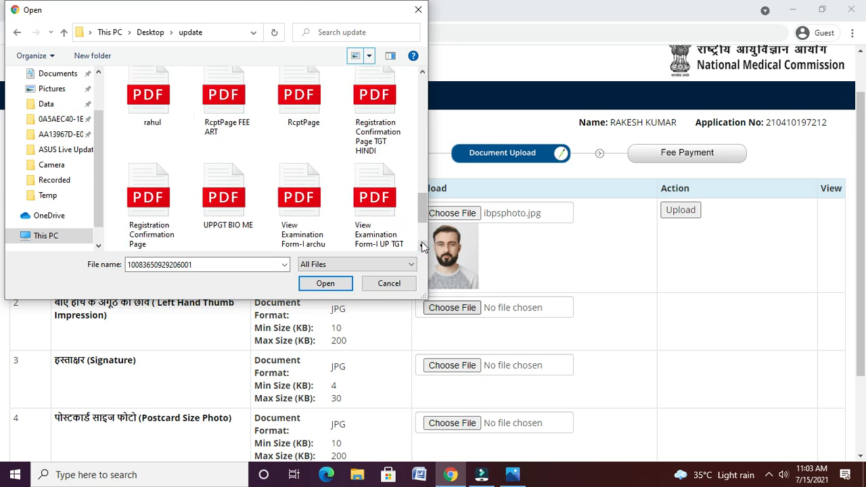
{"action": "left_click", "coordinate": [423, 70]}
{"action": "left_click", "coordinate": [423, 70]}
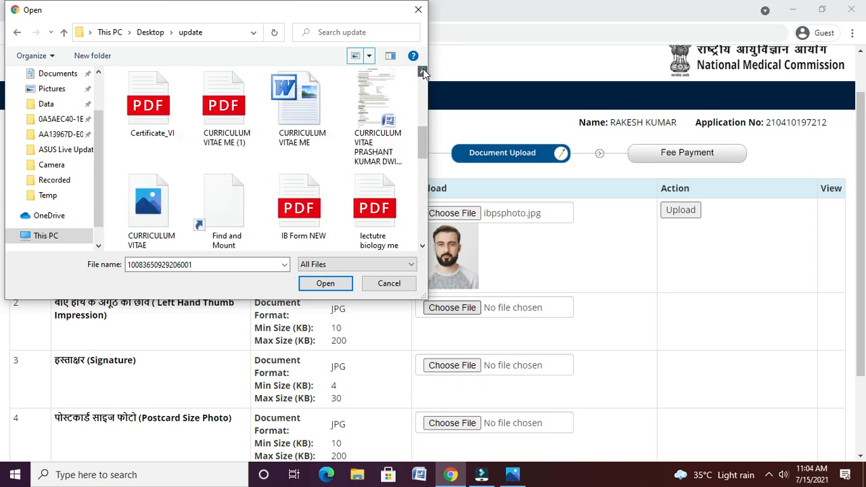
{"action": "left_click", "coordinate": [423, 70]}
{"action": "left_click", "coordinate": [423, 70]}
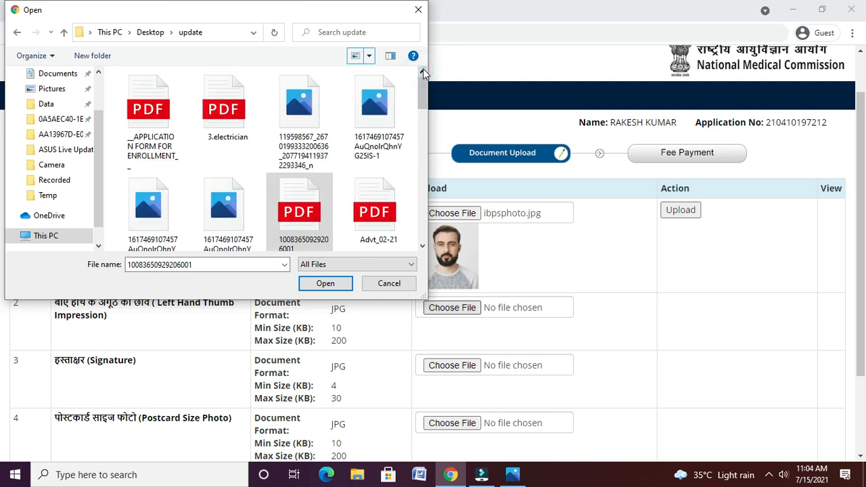
{"action": "left_click", "coordinate": [420, 246]}
{"action": "left_click", "coordinate": [421, 246]}
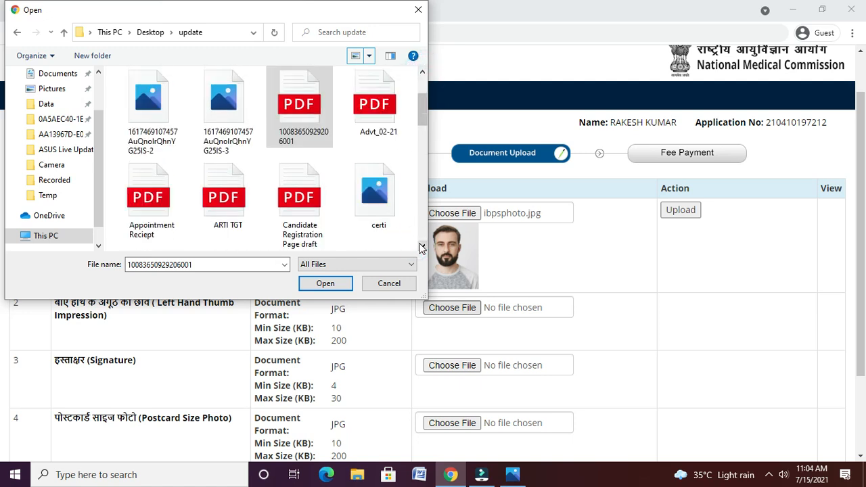
{"action": "left_click", "coordinate": [421, 246]}
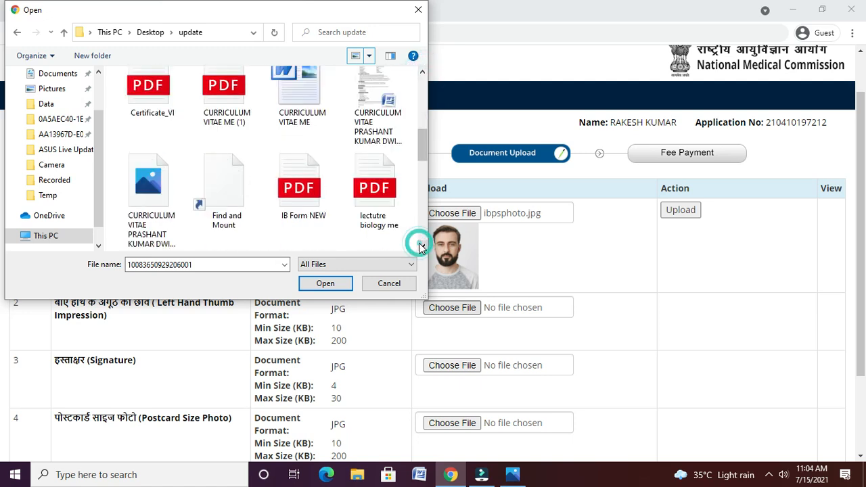
{"action": "left_click", "coordinate": [423, 74]}
{"action": "left_click", "coordinate": [423, 75]}
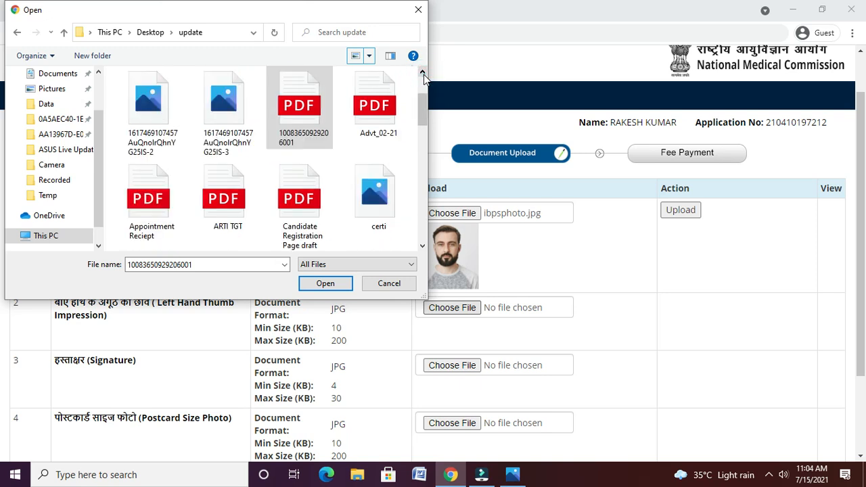
{"action": "left_click", "coordinate": [418, 10]}
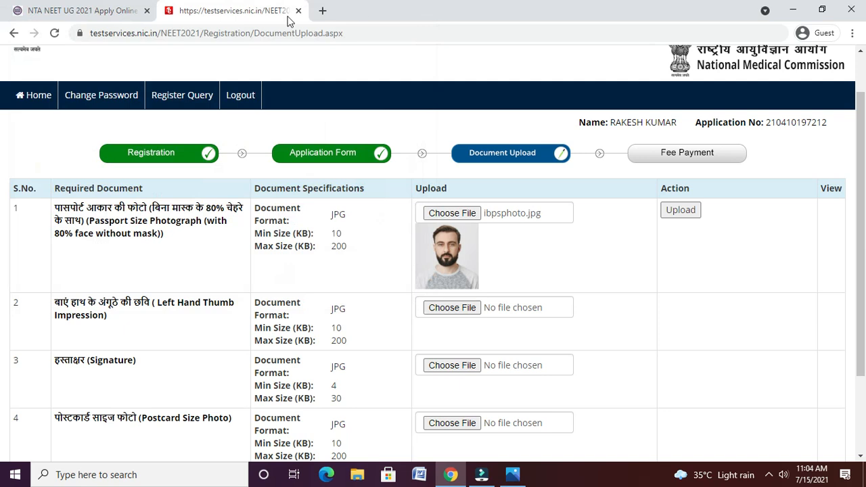
- In a new tab, search Google images for 'SIGNATURE FORMAT JPG'
{"action": "left_click", "coordinate": [323, 10]}
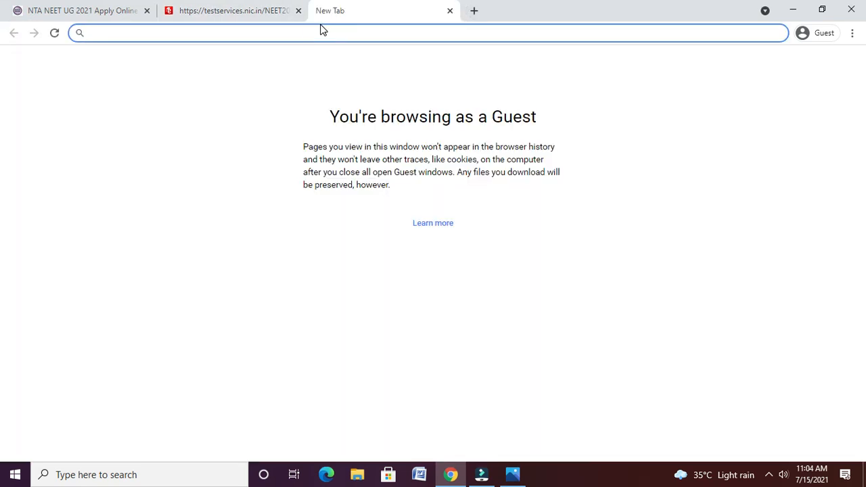
{"action": "type", "text": "g"}
{"action": "key", "text": "BackSpace"}
{"action": "type", "text": "SING"}
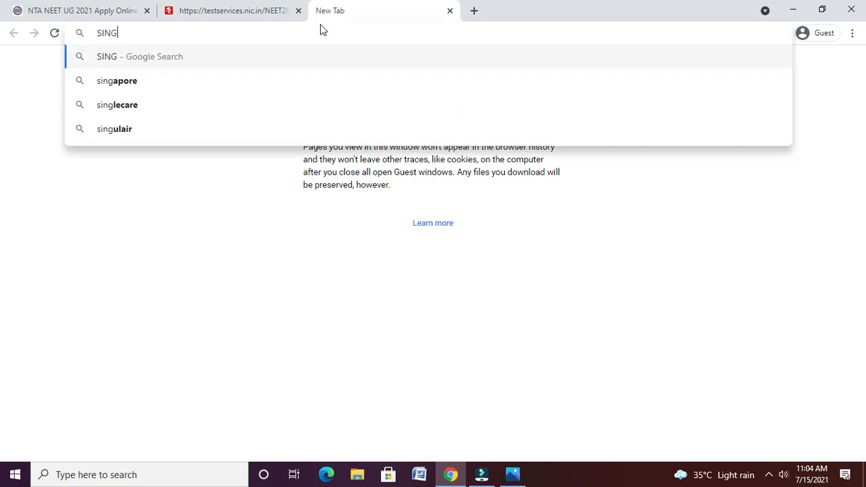
{"action": "type", "text": "NAU"}
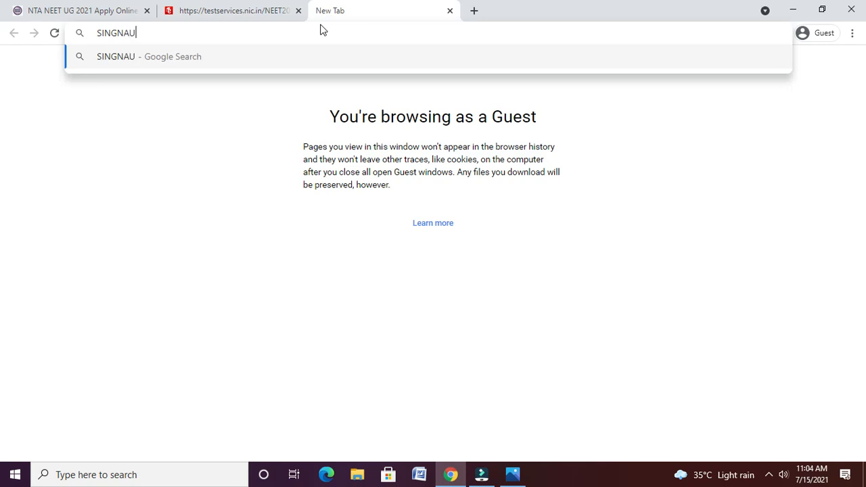
{"action": "key", "text": "BackSpace"}
{"action": "type", "text": "TURE FORM"}
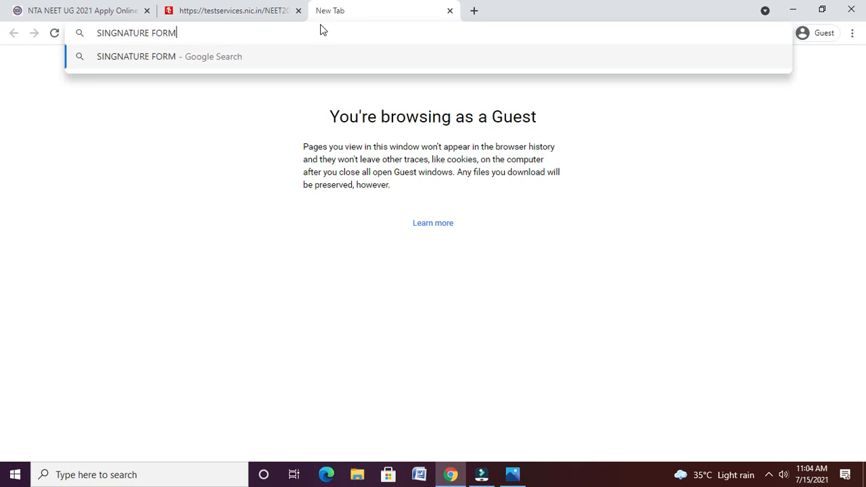
{"action": "type", "text": "AT JPG"}
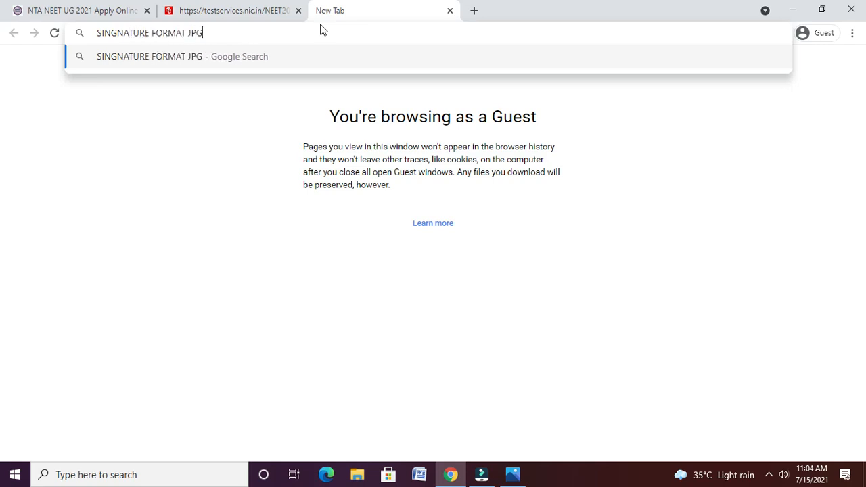
{"action": "key", "text": "Return"}
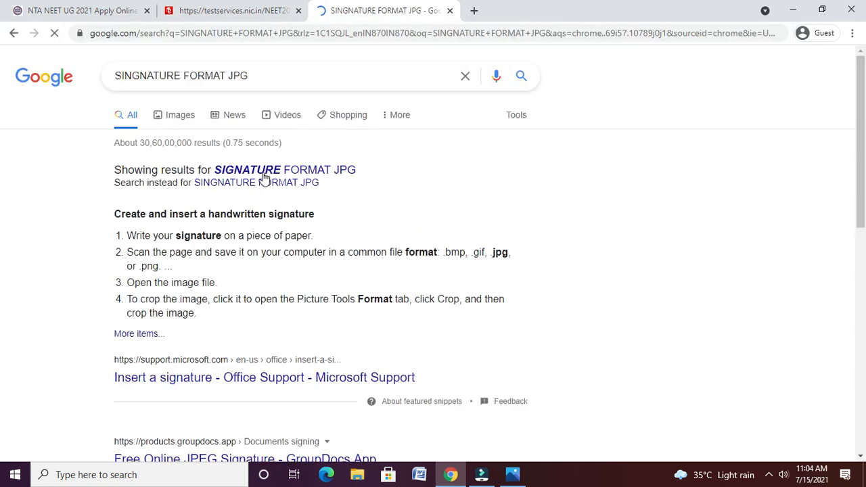
{"action": "left_click", "coordinate": [263, 173]}
{"action": "left_click", "coordinate": [180, 115]}
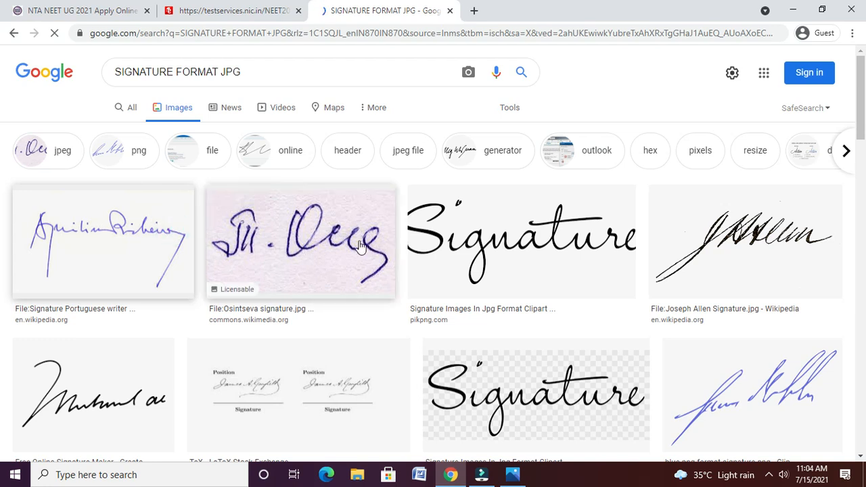
- Save the first signature image to the Desktop as download
{"action": "left_click", "coordinate": [112, 230]}
{"action": "right_click", "coordinate": [112, 232]}
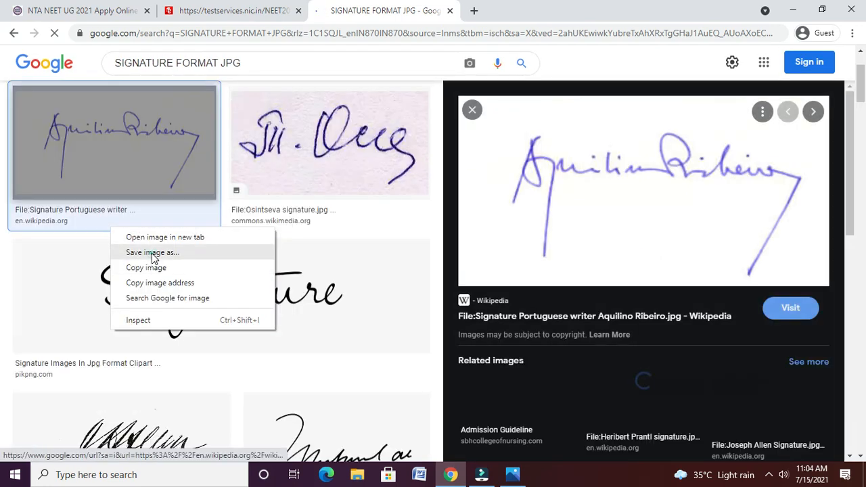
{"action": "left_click", "coordinate": [154, 256]}
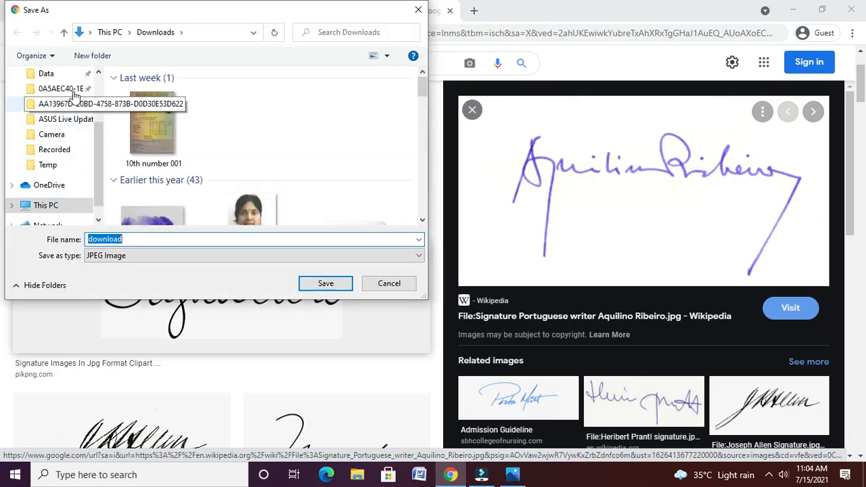
{"action": "left_click", "coordinate": [99, 72]}
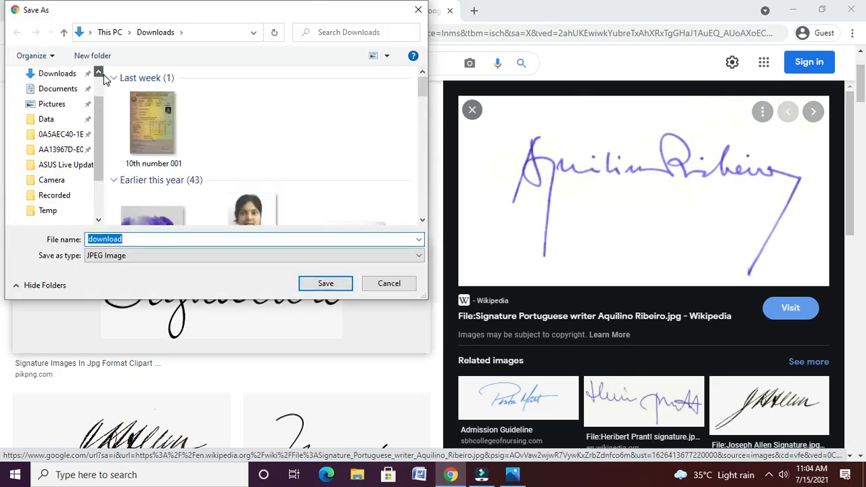
{"action": "left_click", "coordinate": [55, 99]}
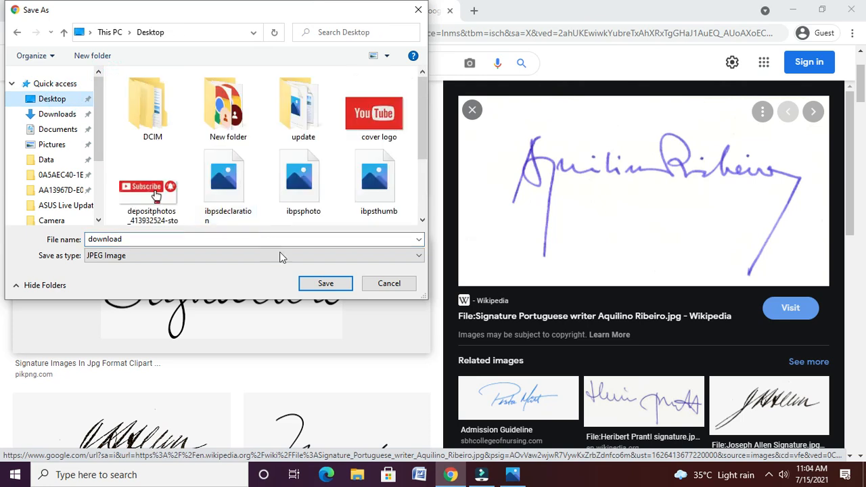
{"action": "left_click", "coordinate": [314, 285]}
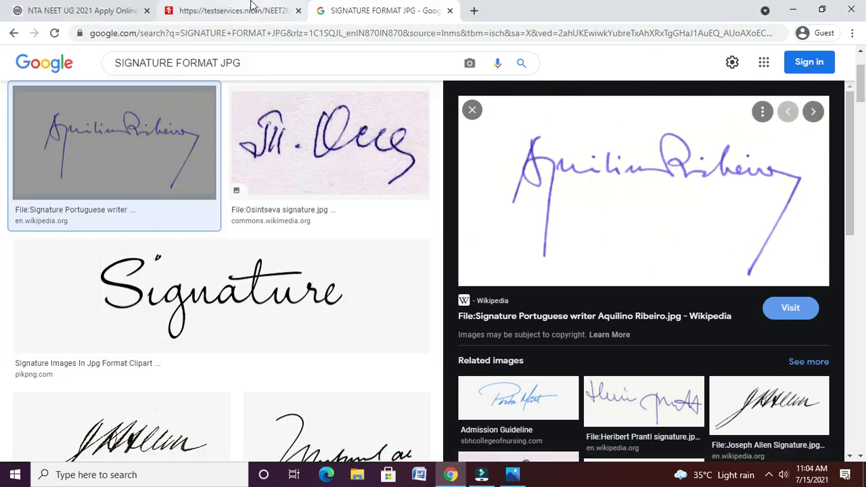
- Attach download from the Desktop to the thumb impression row and dismiss the too-small warning
{"action": "left_click", "coordinate": [251, 8]}
{"action": "left_click", "coordinate": [452, 308]}
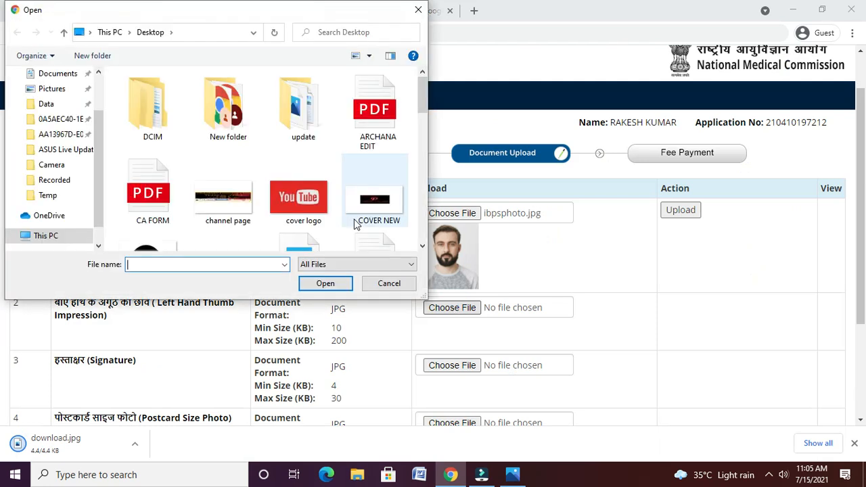
{"action": "left_click", "coordinate": [349, 219]}
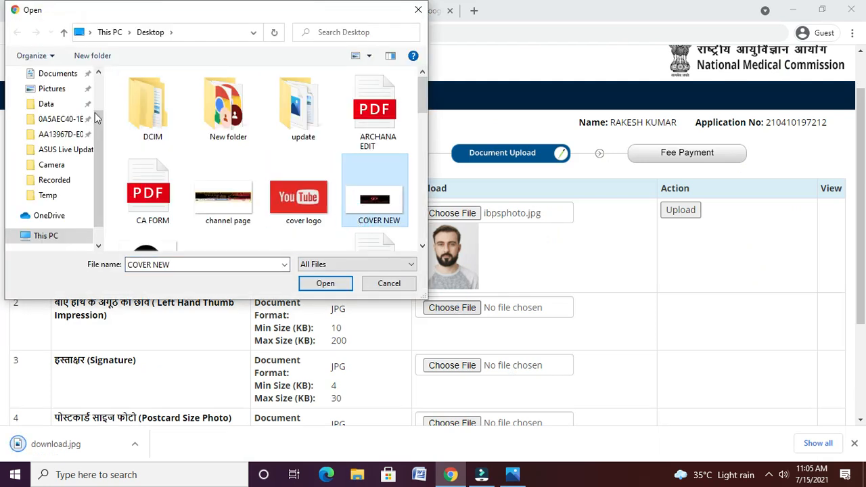
{"action": "left_click", "coordinate": [99, 73]}
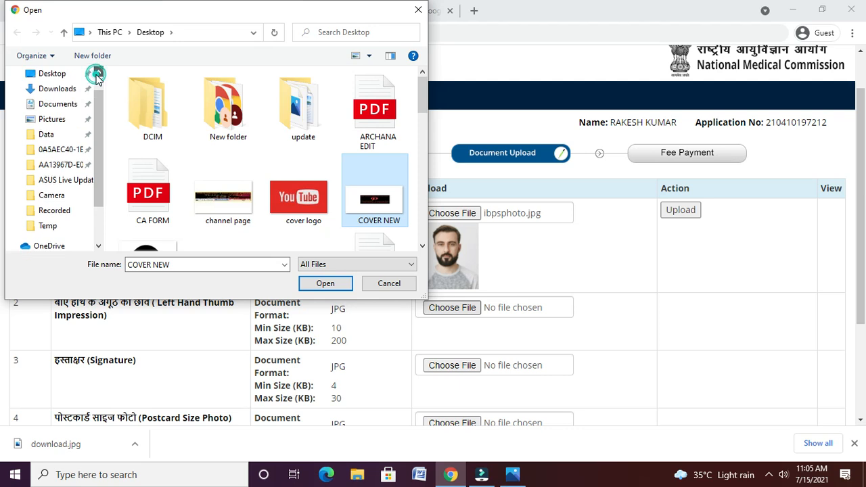
{"action": "left_click", "coordinate": [64, 74]}
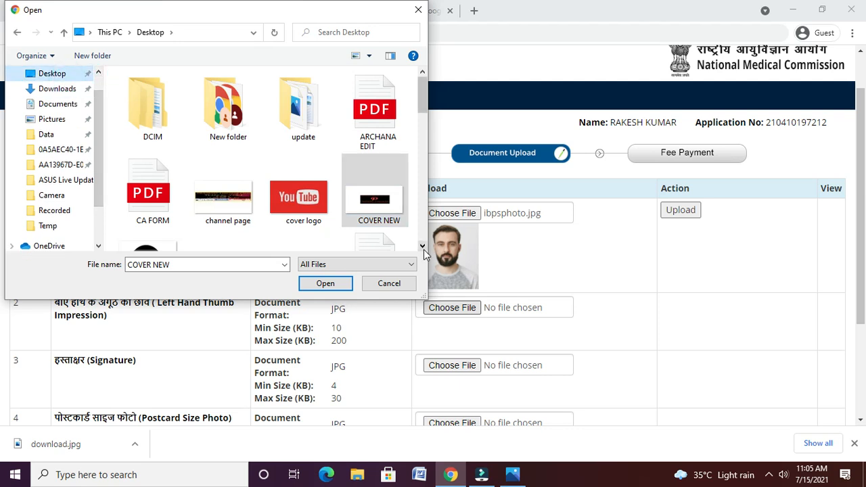
{"action": "scroll", "coordinate": [424, 248], "scroll_direction": "down", "scroll_amount": 5}
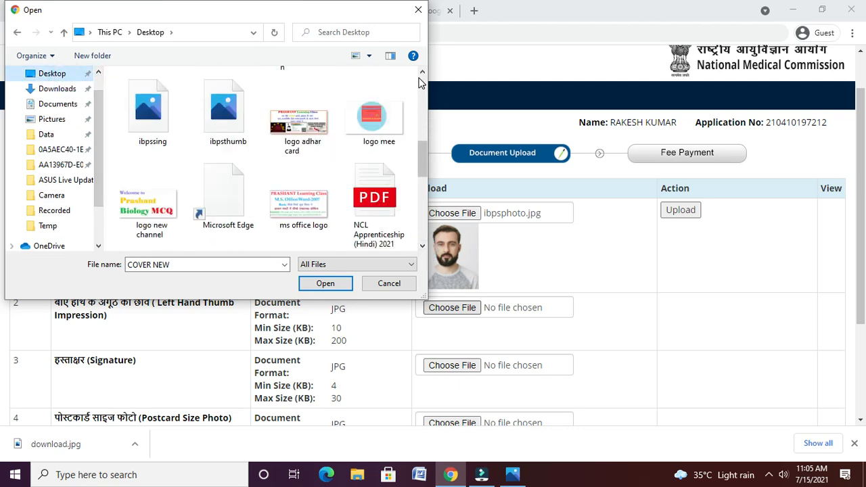
{"action": "scroll", "coordinate": [418, 84], "scroll_direction": "up", "scroll_amount": 3}
{"action": "left_click", "coordinate": [319, 120]}
{"action": "left_click", "coordinate": [325, 283]}
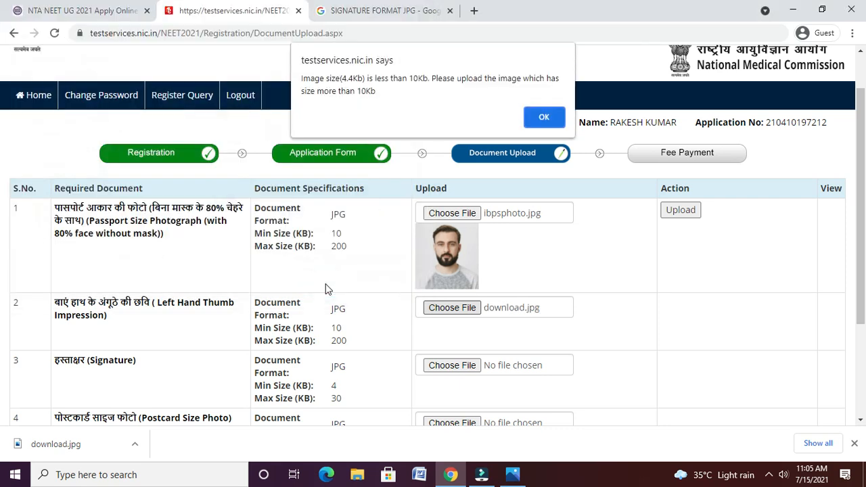
{"action": "left_click", "coordinate": [529, 117]}
- Reopen the thumb impression file picker and select the download image
{"action": "left_click", "coordinate": [465, 308]}
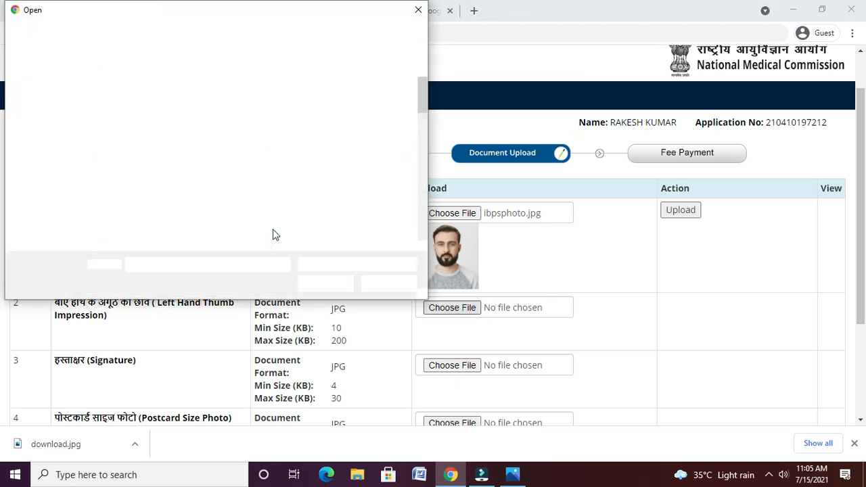
{"action": "left_click", "coordinate": [254, 200]}
{"action": "type", "text": "SSSchannel page"}
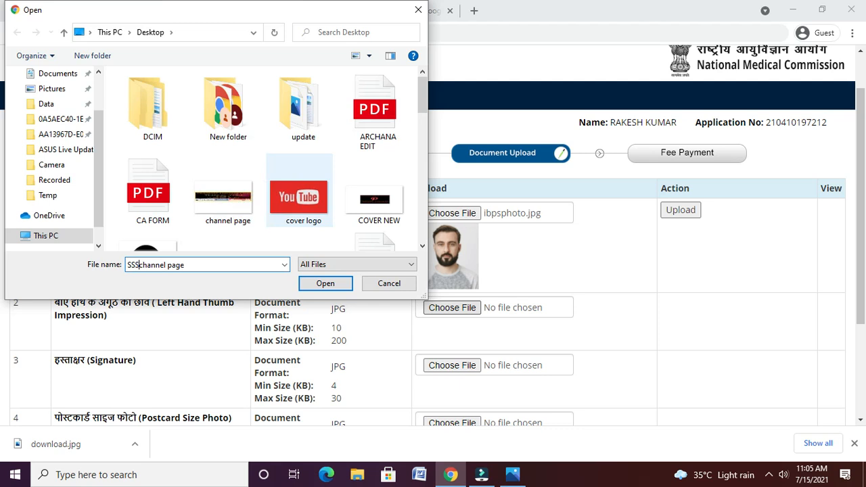
{"action": "left_click", "coordinate": [420, 246]}
{"action": "left_click", "coordinate": [298, 121]}
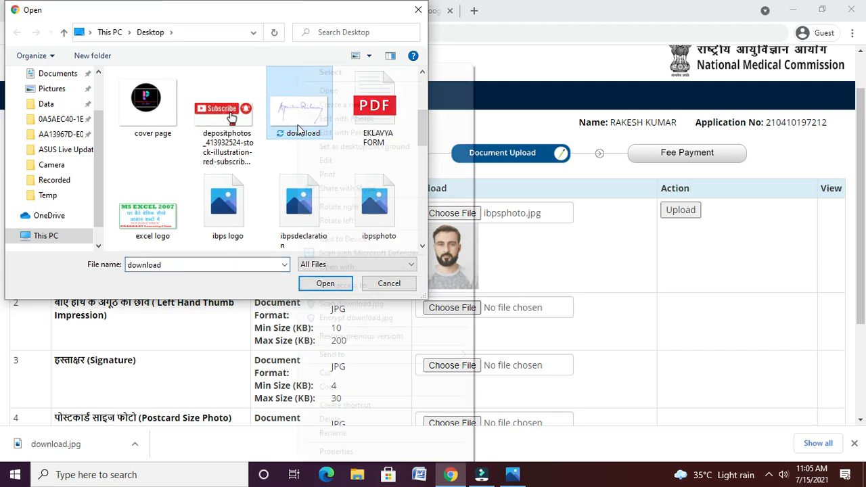
- Open download in Paint, resize it in pixels to 450 × 230, and close Paint
{"action": "right_click", "coordinate": [298, 129]}
{"action": "left_click", "coordinate": [339, 159]}
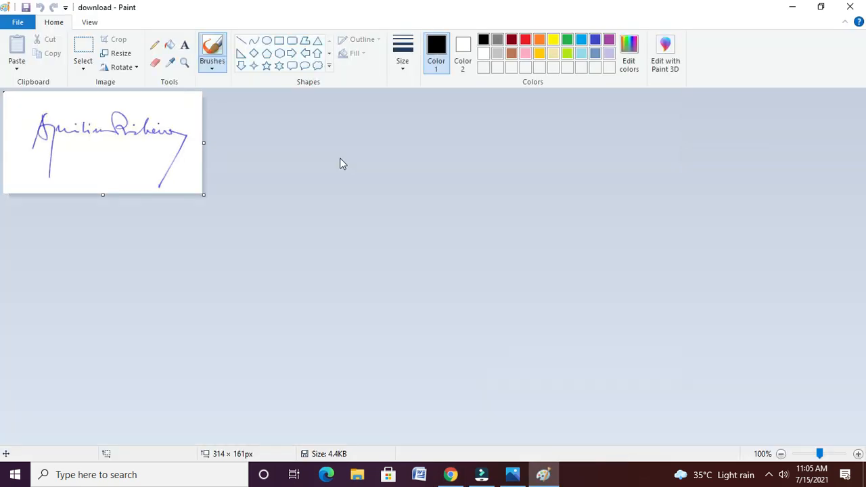
{"action": "left_click", "coordinate": [116, 53]}
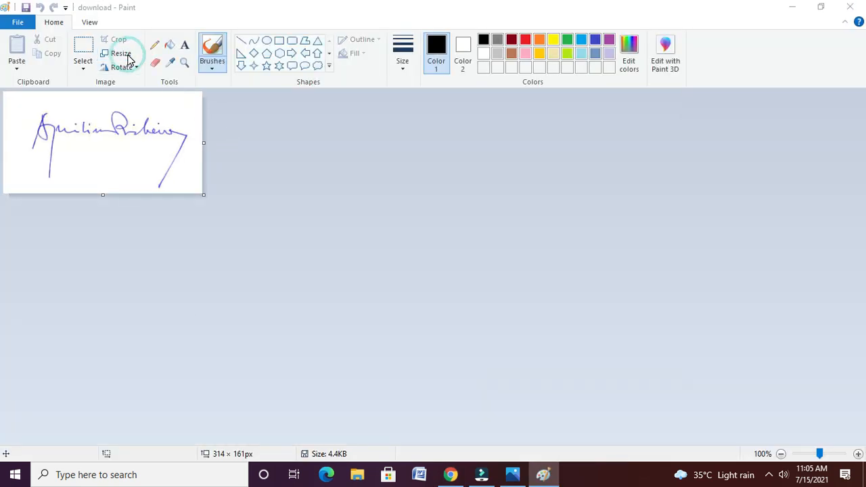
{"action": "left_click", "coordinate": [161, 124]}
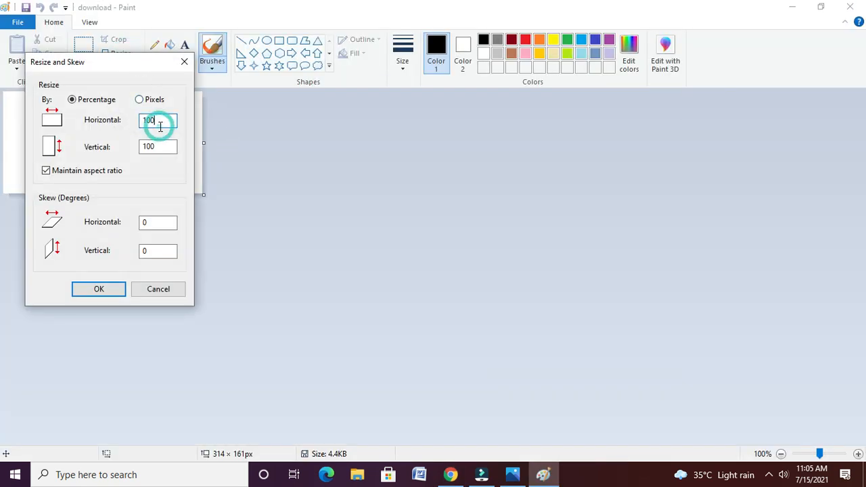
{"action": "left_click", "coordinate": [155, 100]}
{"action": "left_click", "coordinate": [167, 130]}
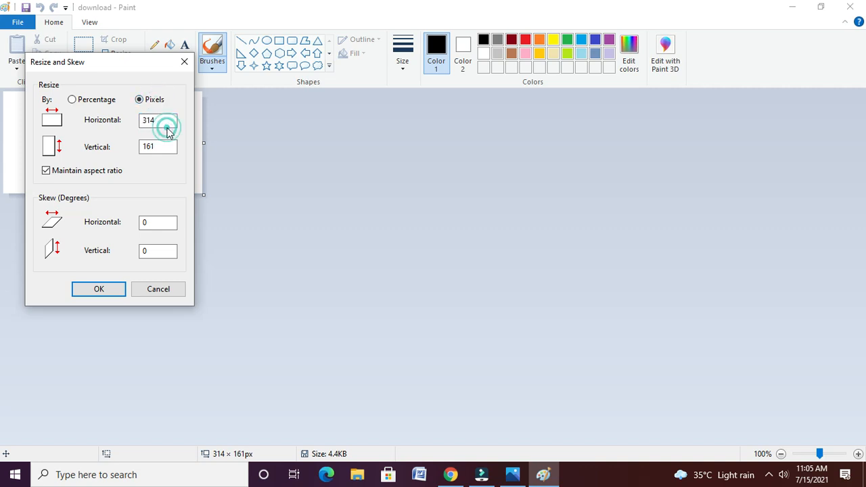
{"action": "left_click", "coordinate": [162, 120]}
{"action": "left_click", "coordinate": [163, 120]}
{"action": "key", "text": "BackSpace"}
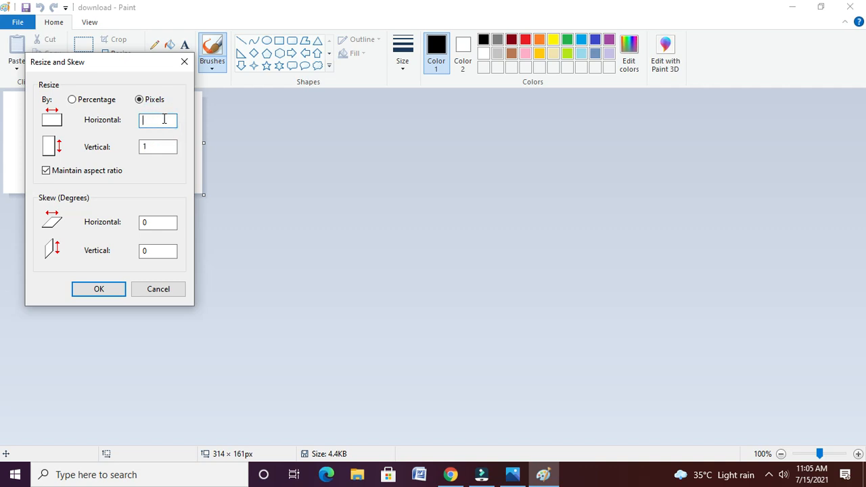
{"action": "key", "text": "Return"}
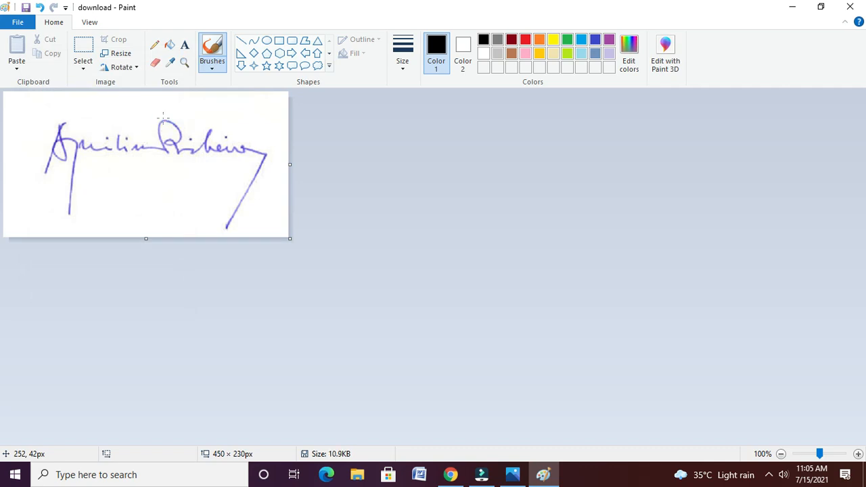
{"action": "left_click", "coordinate": [850, 7]}
- Keep the chosen image uncropped and upload it as the passport-size photograph
{"action": "left_click", "coordinate": [323, 284]}
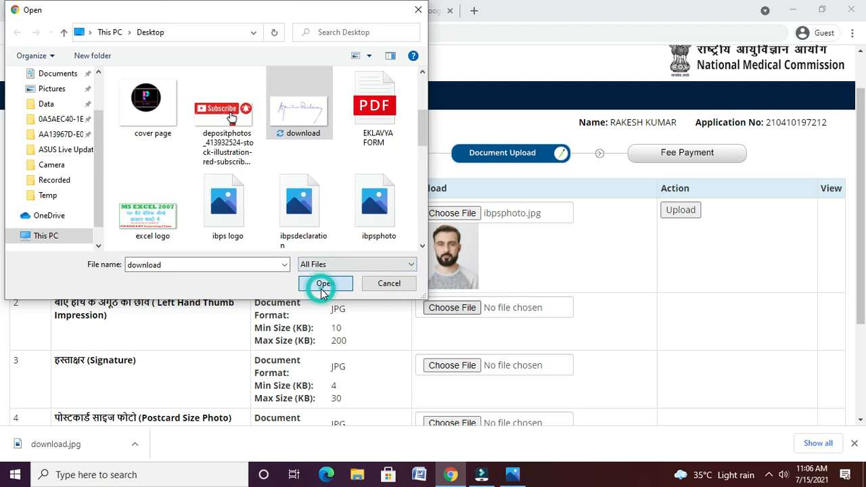
{"action": "left_click", "coordinate": [498, 366]}
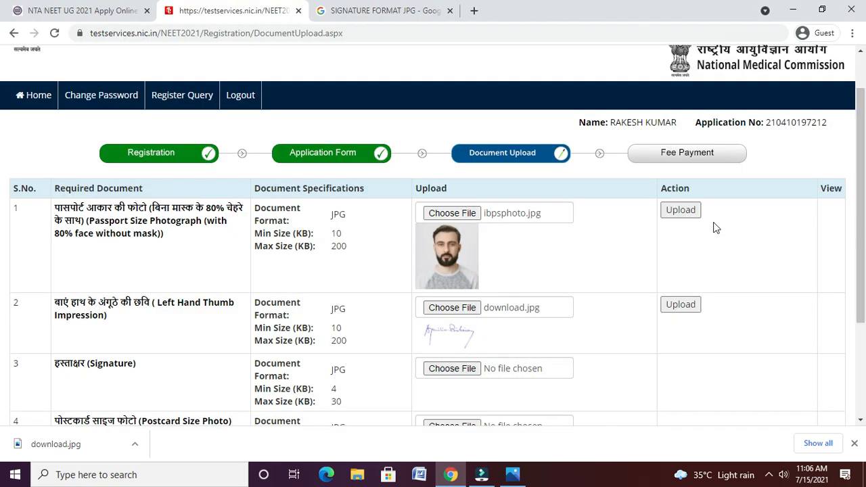
{"action": "left_click", "coordinate": [680, 210]}
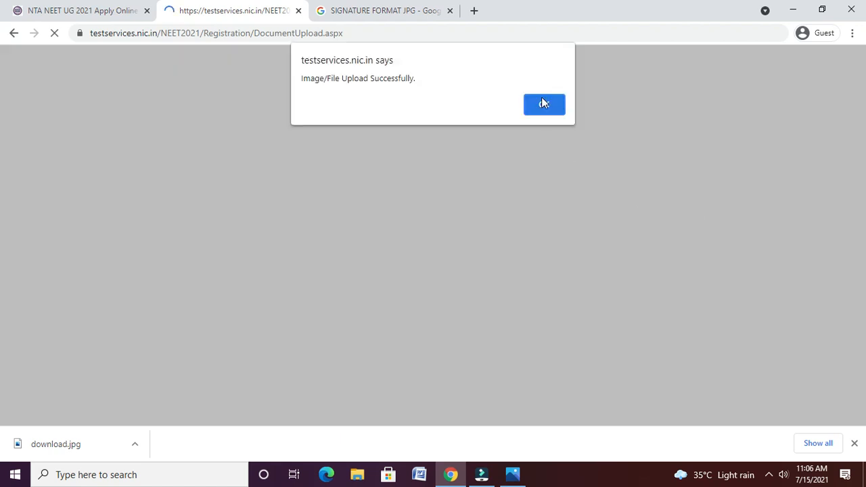
{"action": "left_click", "coordinate": [543, 102]}
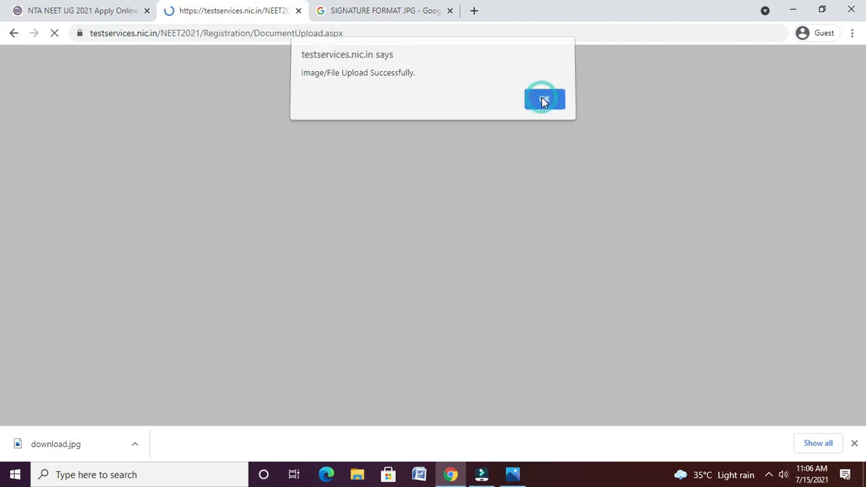
- Choose the download image as the file for the thumb impression row
{"action": "left_click", "coordinate": [414, 323]}
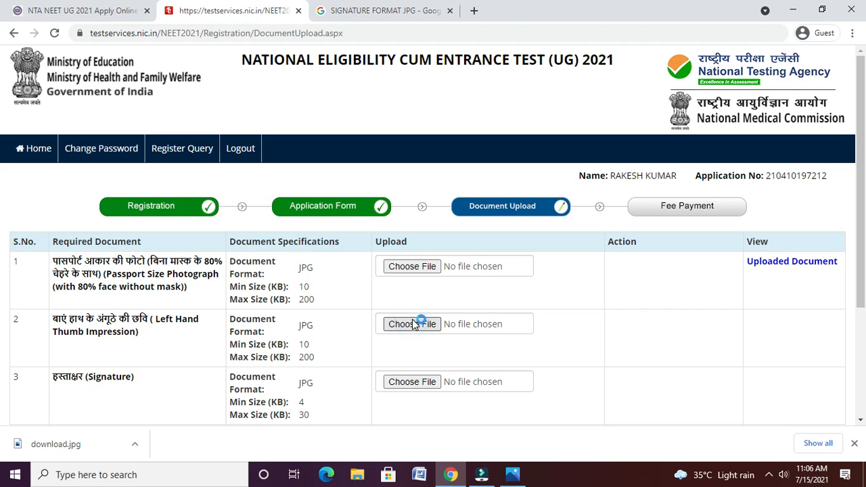
{"action": "left_click", "coordinate": [253, 170]}
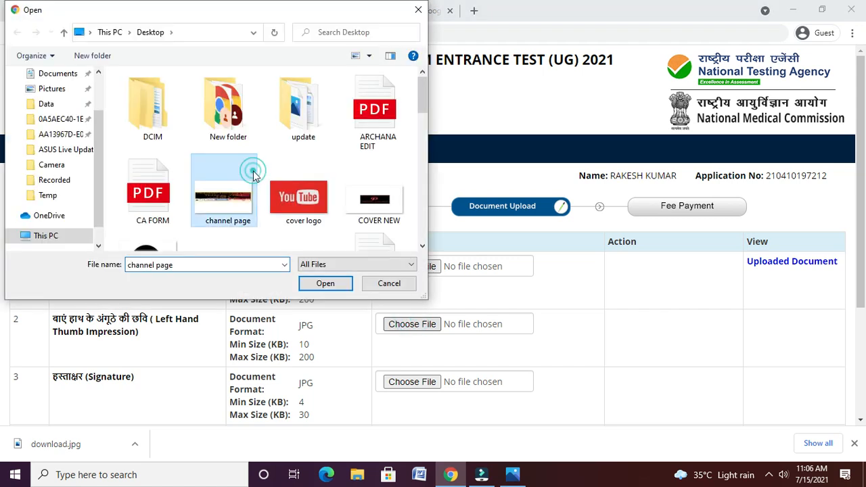
{"action": "scroll", "coordinate": [253, 170], "scroll_direction": "down", "scroll_amount": 2}
{"action": "left_click", "coordinate": [250, 149]}
{"action": "left_click", "coordinate": [299, 111]}
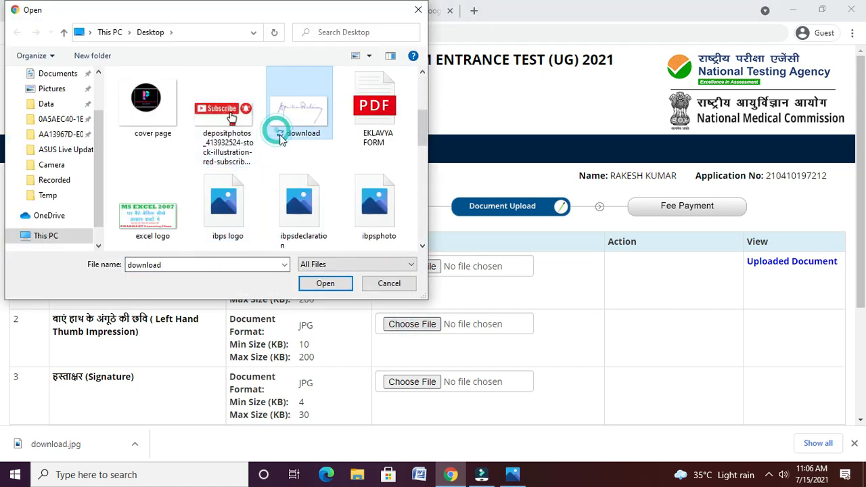
{"action": "left_click", "coordinate": [341, 283]}
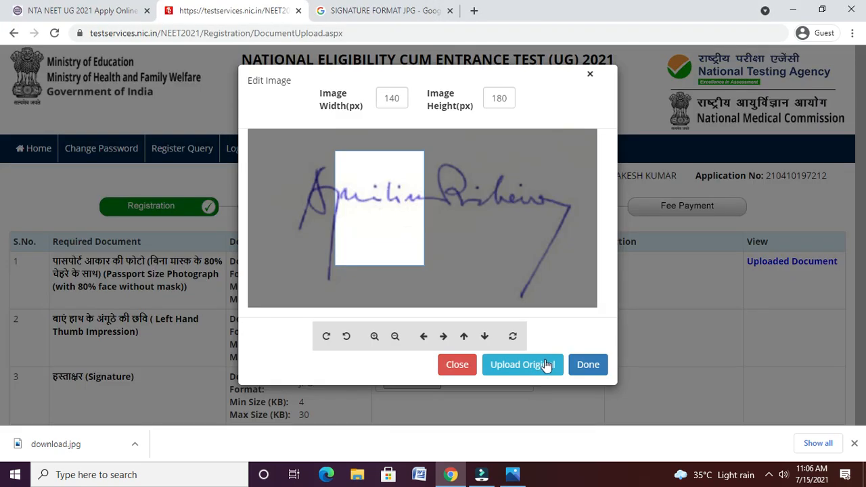
- Upload the download image uncropped as the thumb impression
{"action": "left_click", "coordinate": [546, 365]}
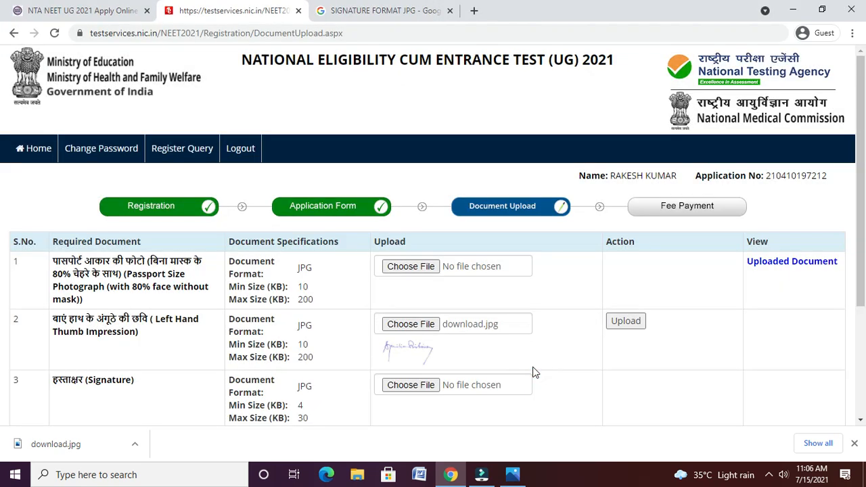
{"action": "left_click", "coordinate": [626, 323]}
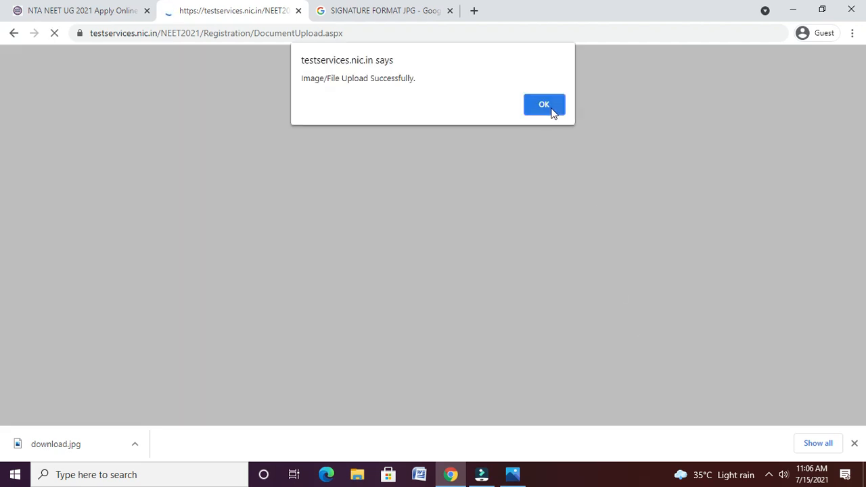
{"action": "left_click", "coordinate": [551, 110]}
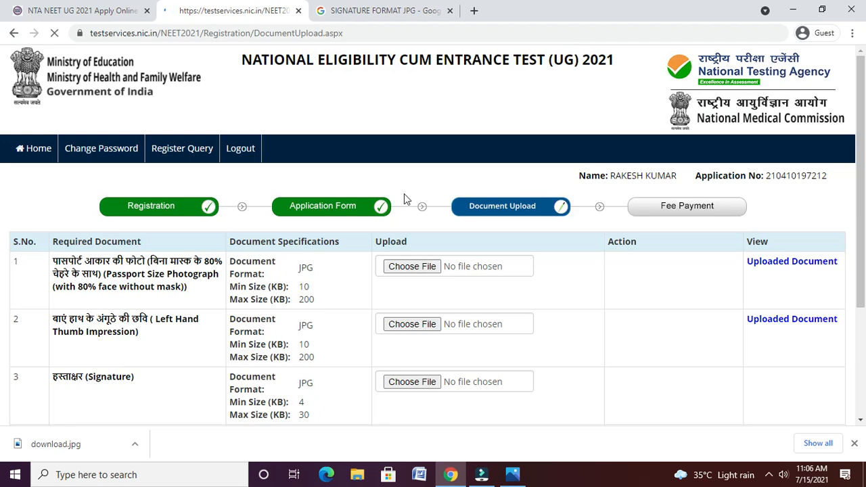
- Replace the thumb impression with the ibpsthumb fingerprint image, kept uncropped
{"action": "left_click", "coordinate": [424, 320]}
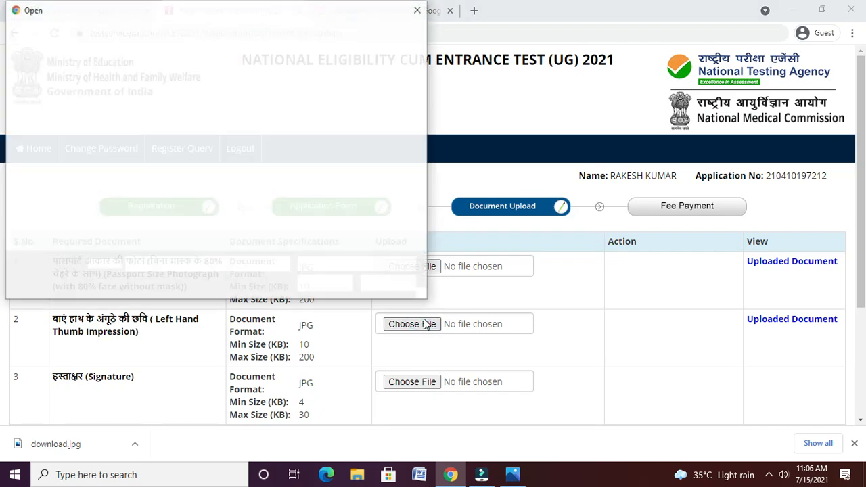
{"action": "left_click", "coordinate": [375, 198]}
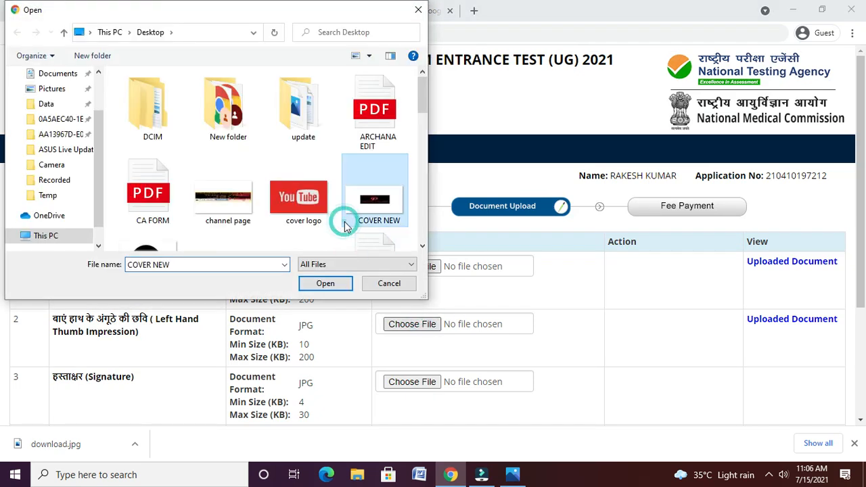
{"action": "scroll", "coordinate": [175, 162], "scroll_direction": "down", "scroll_amount": 5}
{"action": "left_click", "coordinate": [172, 161]}
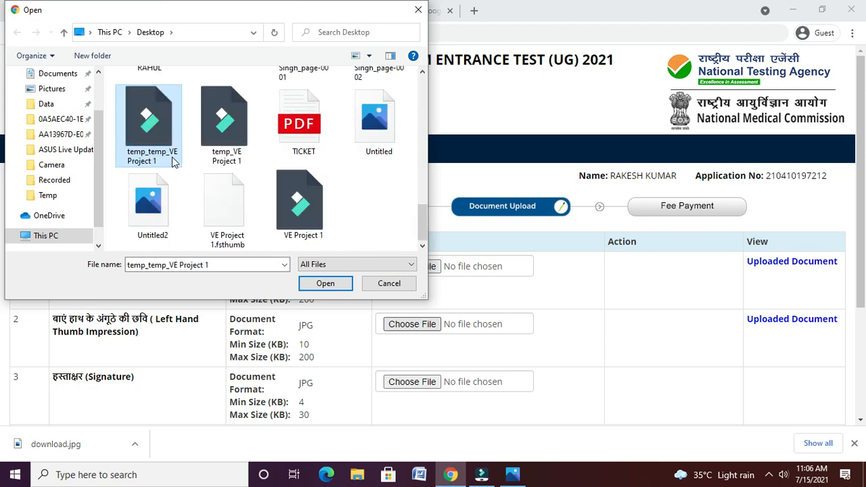
{"action": "left_click", "coordinate": [249, 167]}
{"action": "key", "text": "i"}
{"action": "key", "text": "i"}
{"action": "key", "text": "i"}
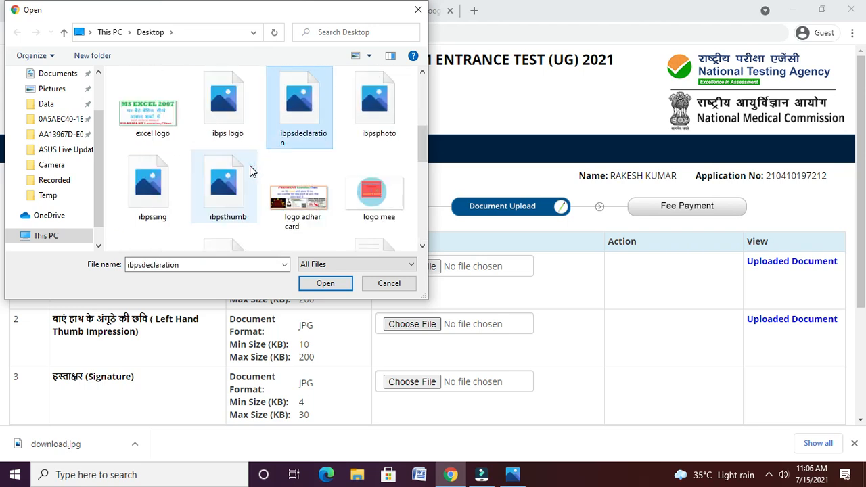
{"action": "key", "text": "i"}
{"action": "key", "text": "i"}
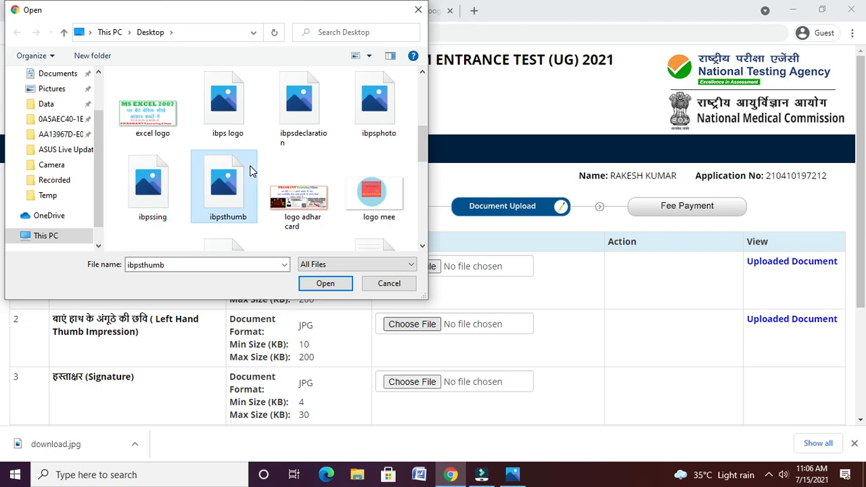
{"action": "left_click", "coordinate": [313, 283]}
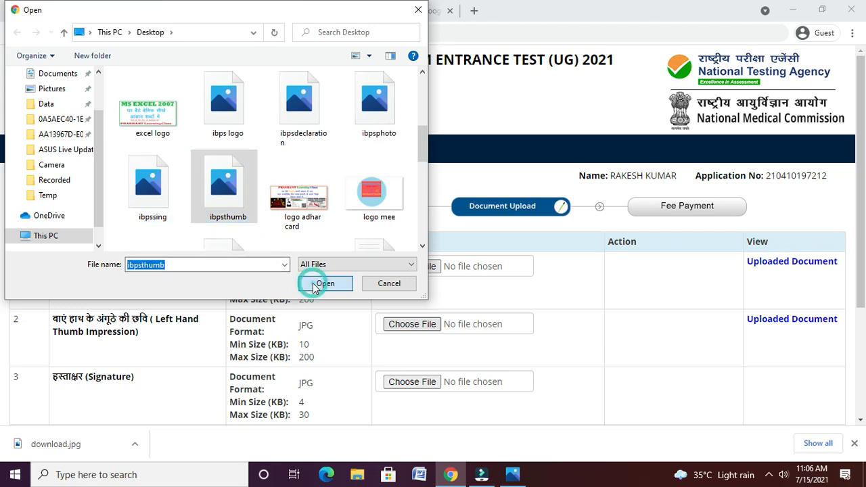
{"action": "left_click", "coordinate": [520, 368]}
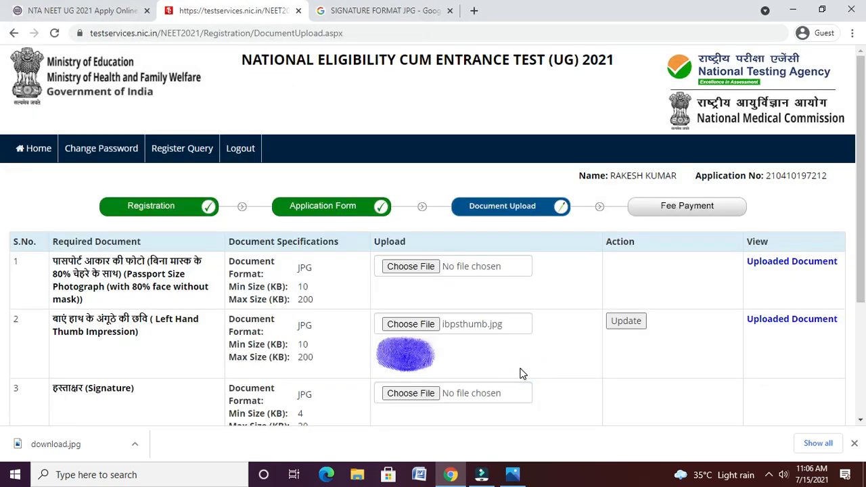
{"action": "left_click", "coordinate": [632, 323]}
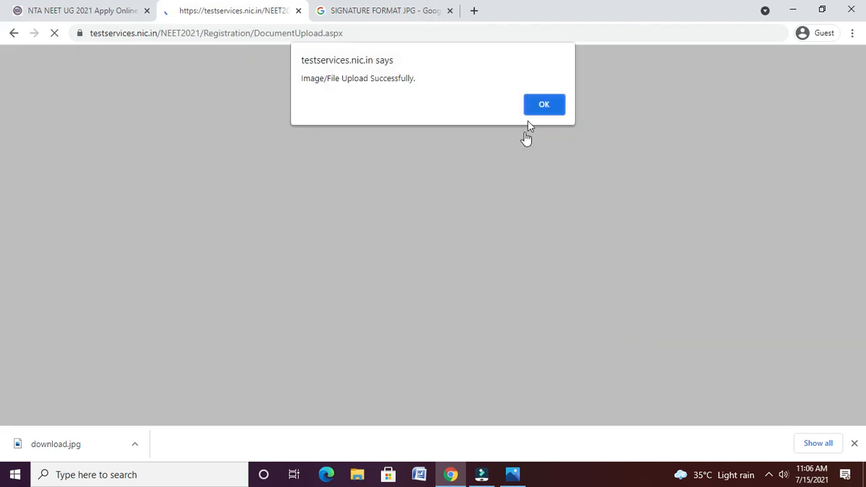
{"action": "left_click", "coordinate": [537, 113]}
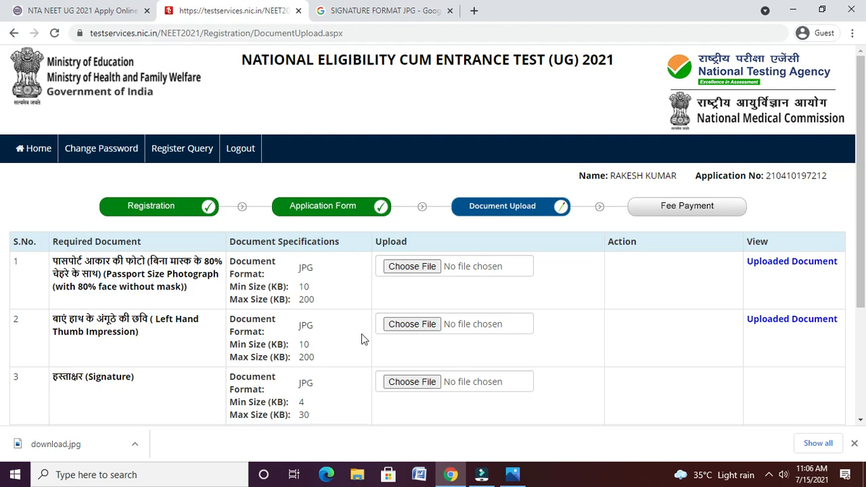
- Upload the download image uncropped as the signature, then scroll to the Postcard Size Photo row
{"action": "left_click", "coordinate": [409, 383]}
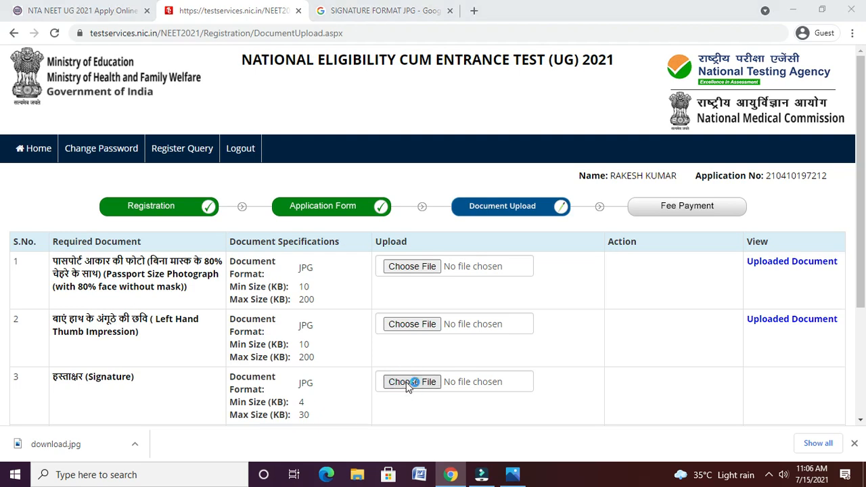
{"action": "left_click", "coordinate": [246, 178]}
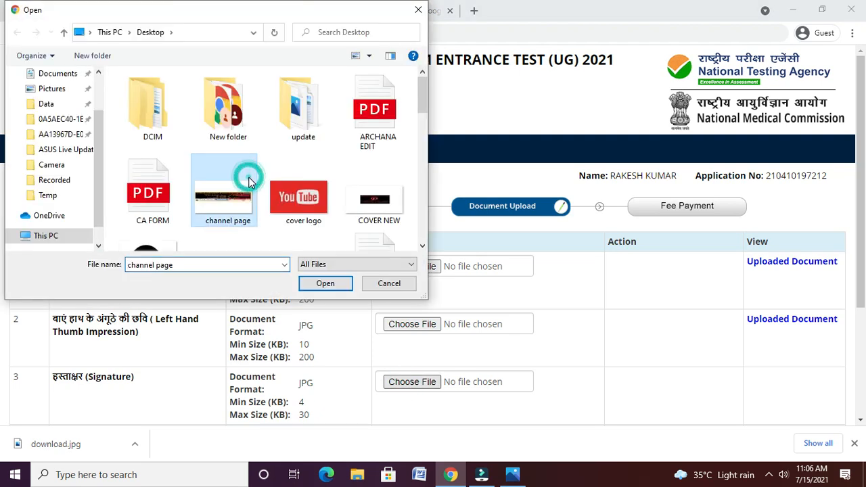
{"action": "scroll", "coordinate": [249, 182], "scroll_direction": "down", "scroll_amount": 2}
{"action": "left_click", "coordinate": [247, 177]}
{"action": "left_click", "coordinate": [292, 130]}
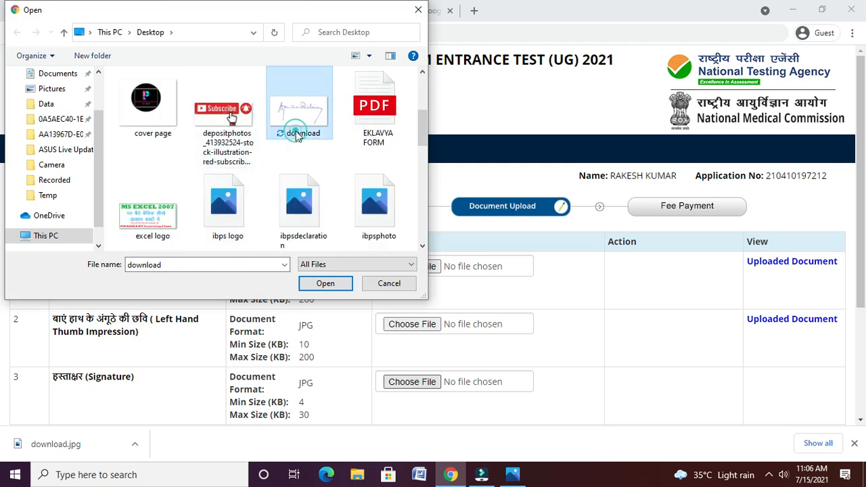
{"action": "left_click", "coordinate": [334, 284]}
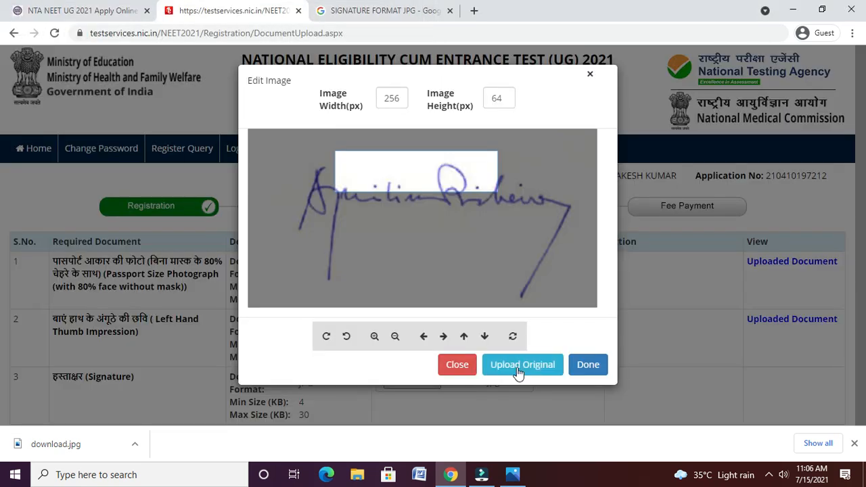
{"action": "left_click", "coordinate": [518, 369]}
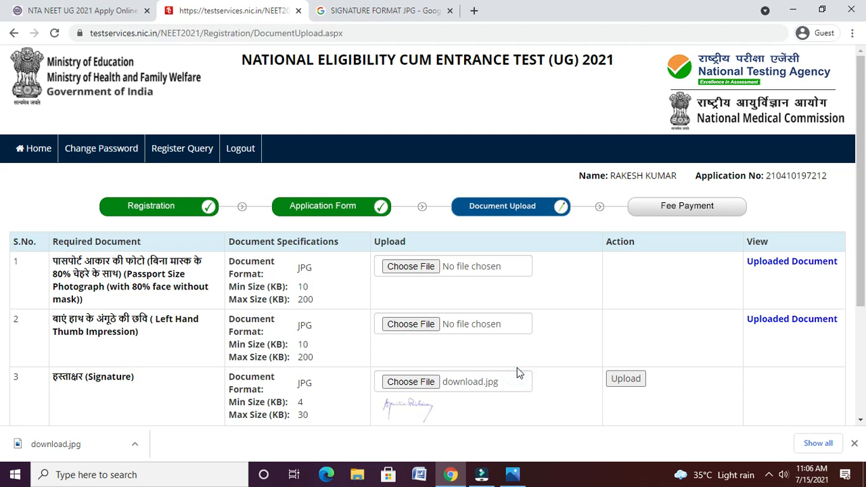
{"action": "left_click", "coordinate": [628, 380]}
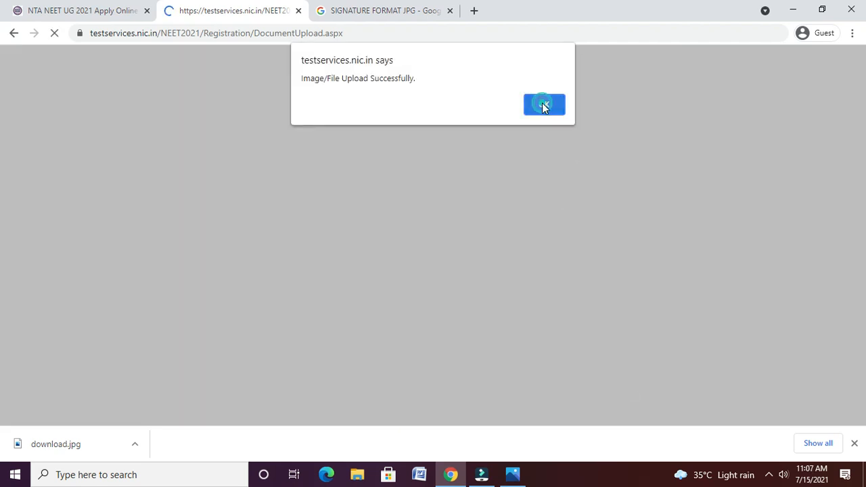
{"action": "left_click", "coordinate": [544, 105]}
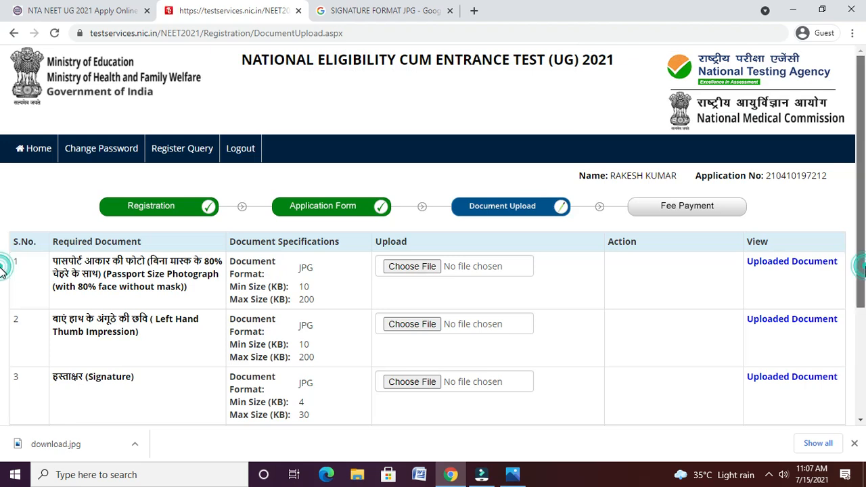
{"action": "scroll", "coordinate": [2, 298], "scroll_direction": "down", "scroll_amount": 1}
{"action": "scroll", "coordinate": [2, 323], "scroll_direction": "down", "scroll_amount": 1}
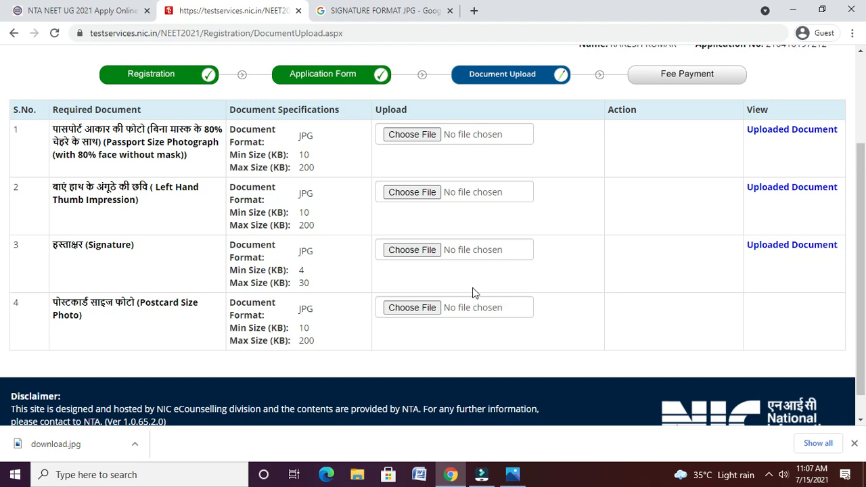
- Upload ibpsphoto from the Desktop, uncropped, as the Postcard Size Photo in row 4
{"action": "left_click", "coordinate": [412, 308]}
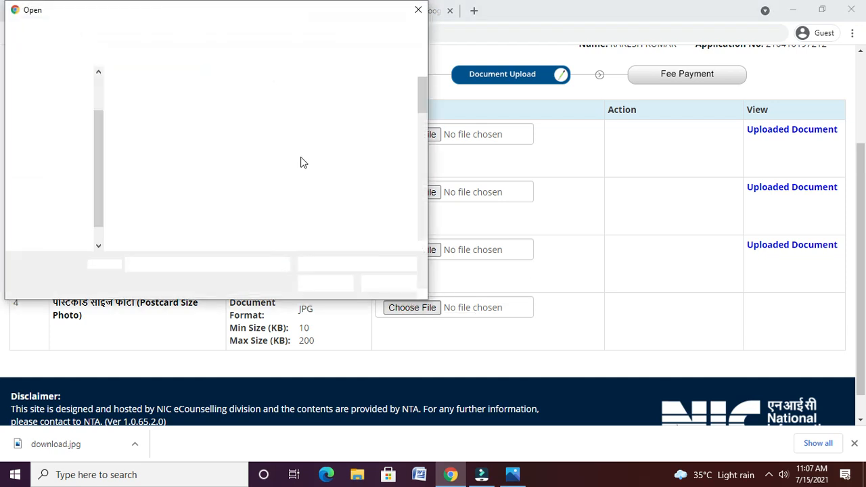
{"action": "left_click", "coordinate": [422, 247]}
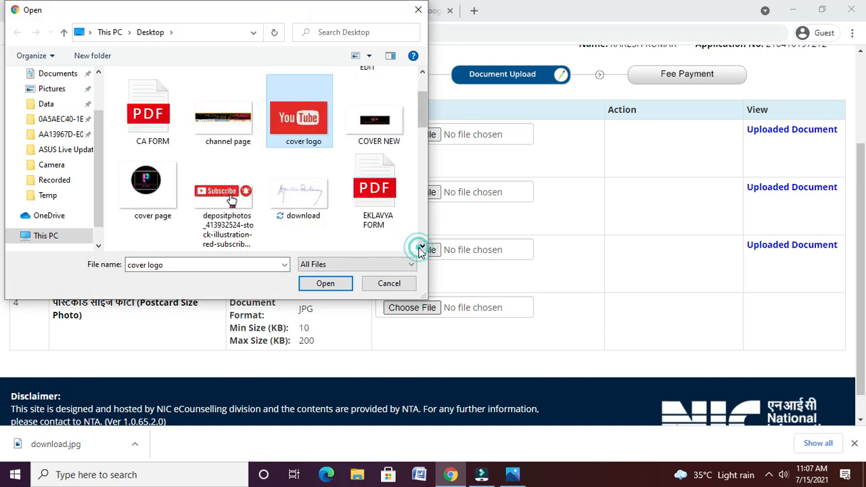
{"action": "left_click", "coordinate": [422, 247]}
{"action": "left_click", "coordinate": [422, 247]}
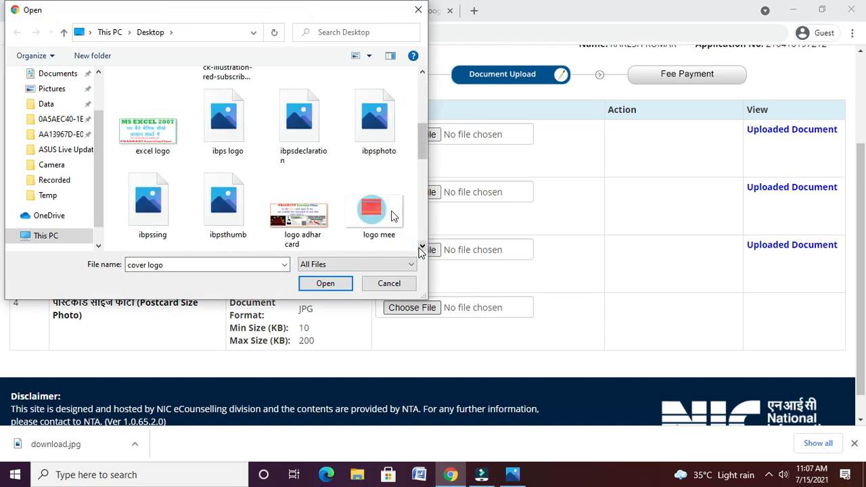
{"action": "left_click", "coordinate": [298, 143]}
{"action": "left_click", "coordinate": [348, 147]}
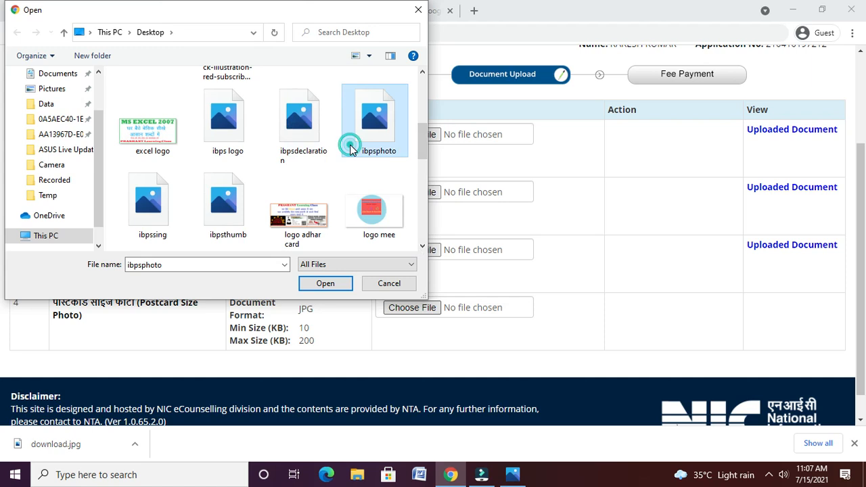
{"action": "left_click", "coordinate": [329, 287]}
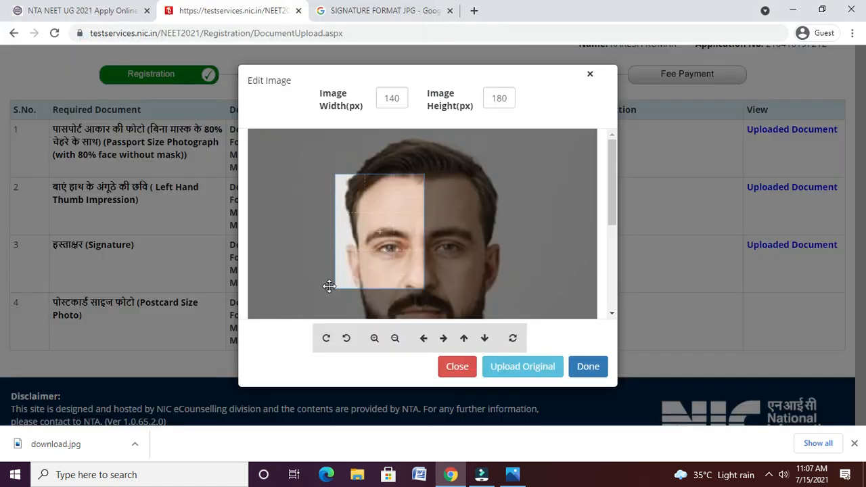
{"action": "left_click", "coordinate": [506, 370]}
{"action": "left_click", "coordinate": [622, 306]}
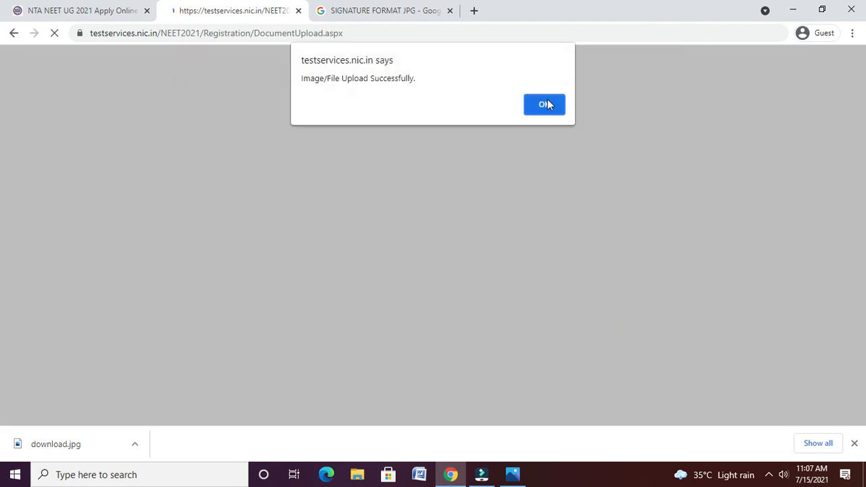
{"action": "left_click", "coordinate": [545, 106]}
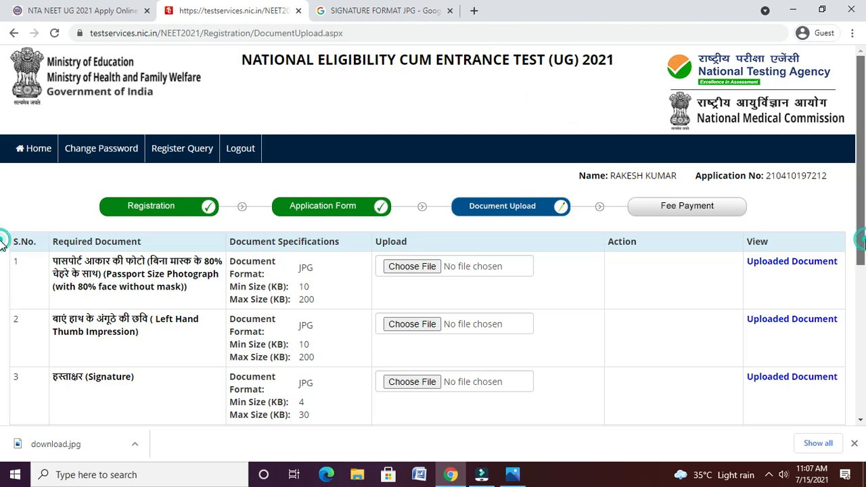
- Enter the security pin, close the download bar, and submit the documents, confirming with Yes
{"action": "scroll", "coordinate": [2, 244], "scroll_direction": "down", "scroll_amount": 2}
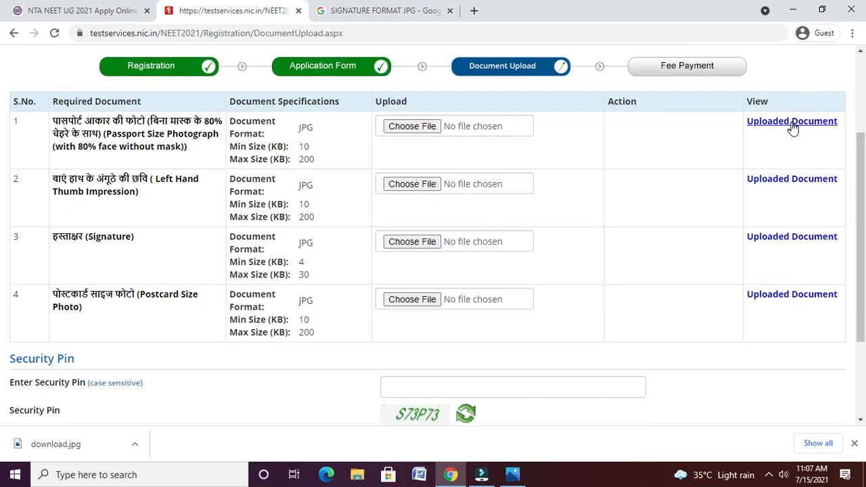
{"action": "left_click", "coordinate": [490, 379]}
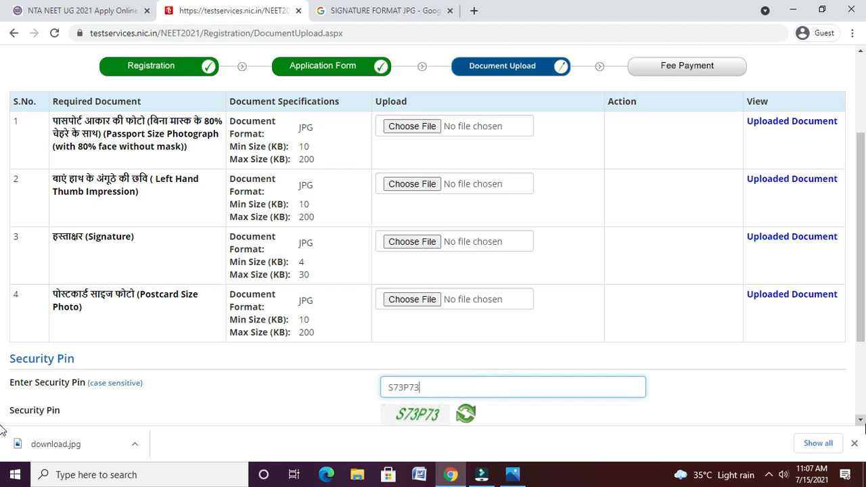
{"action": "scroll", "coordinate": [858, 423], "scroll_direction": "down", "scroll_amount": 2}
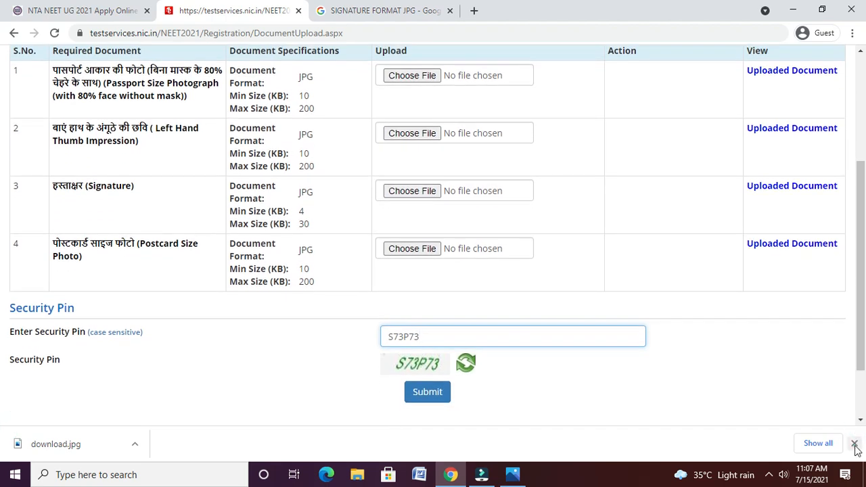
{"action": "left_click", "coordinate": [860, 421]}
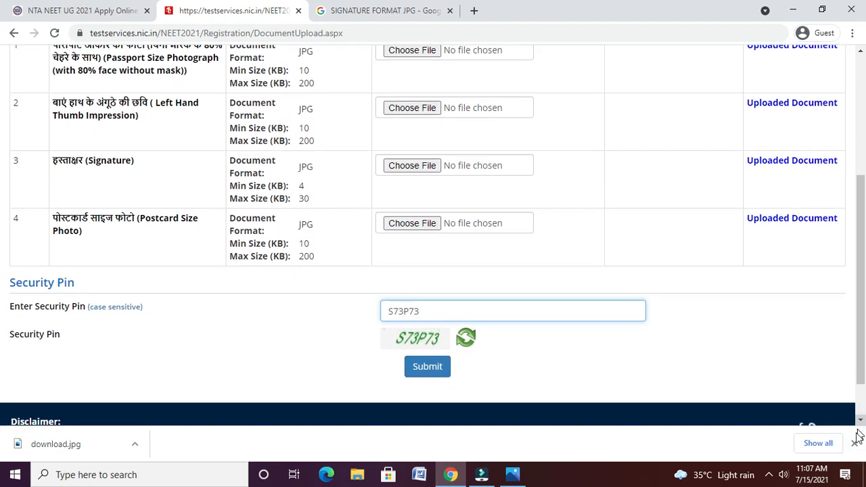
{"action": "left_click", "coordinate": [854, 443]}
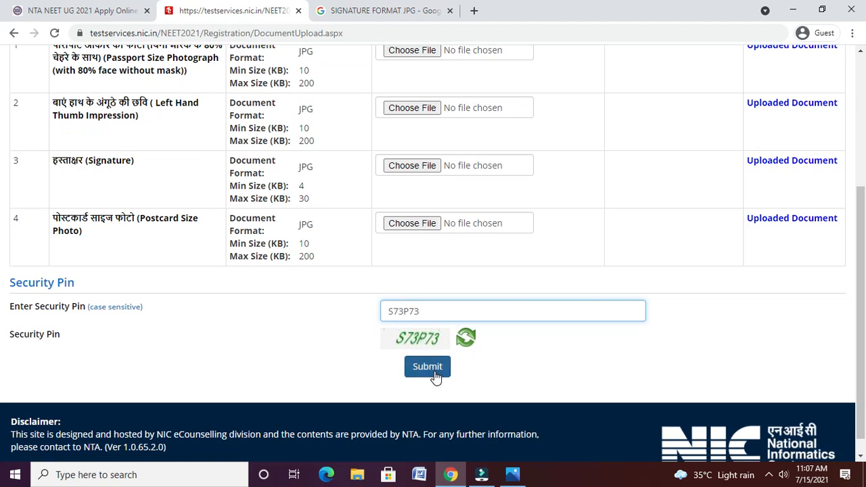
{"action": "left_click", "coordinate": [434, 371]}
{"action": "left_click", "coordinate": [413, 278]}
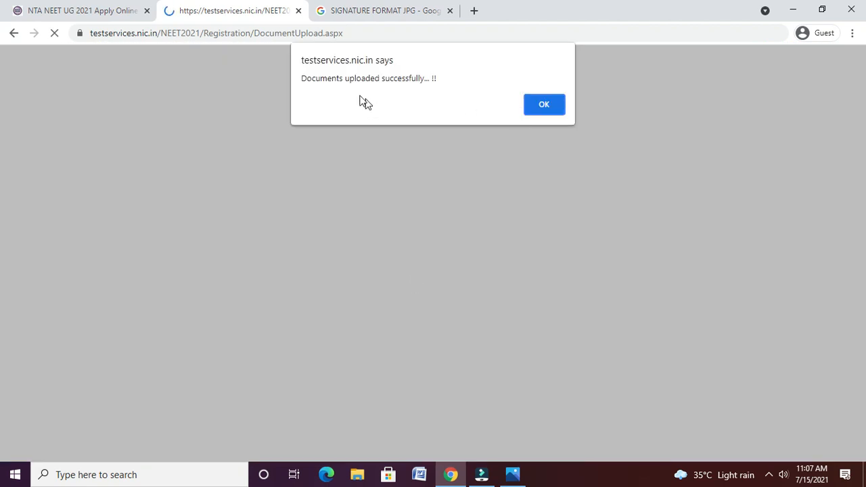
{"action": "left_click", "coordinate": [543, 104]}
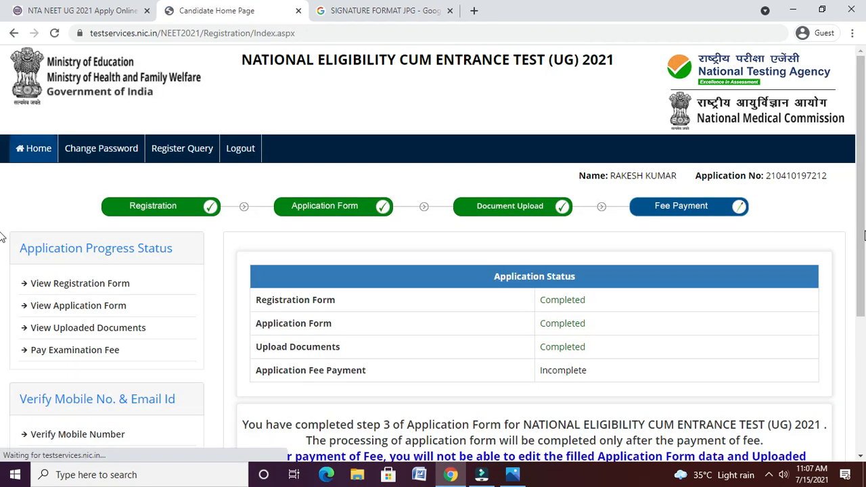
- Scroll the Candidate Home Page and choose 'Pay Examination Fee Rs. 1500/-'
{"action": "left_click_drag", "start_coordinate": [861, 235], "coordinate": [861, 292]}
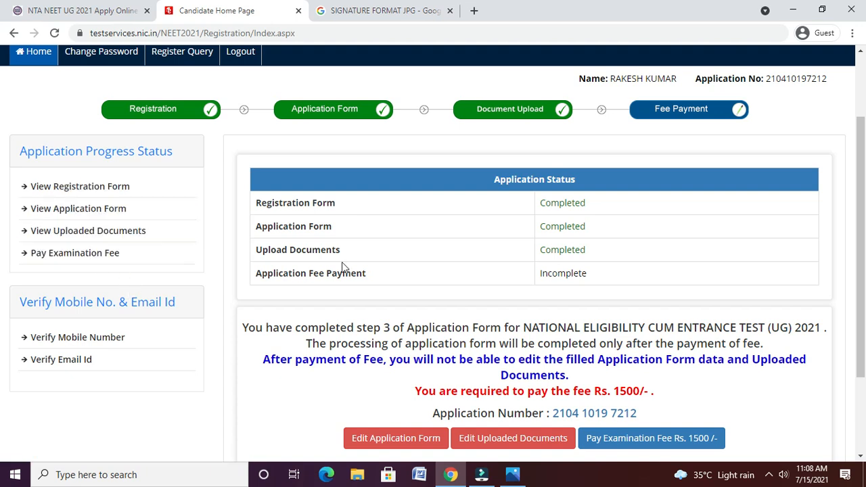
{"action": "left_click", "coordinate": [652, 438]}
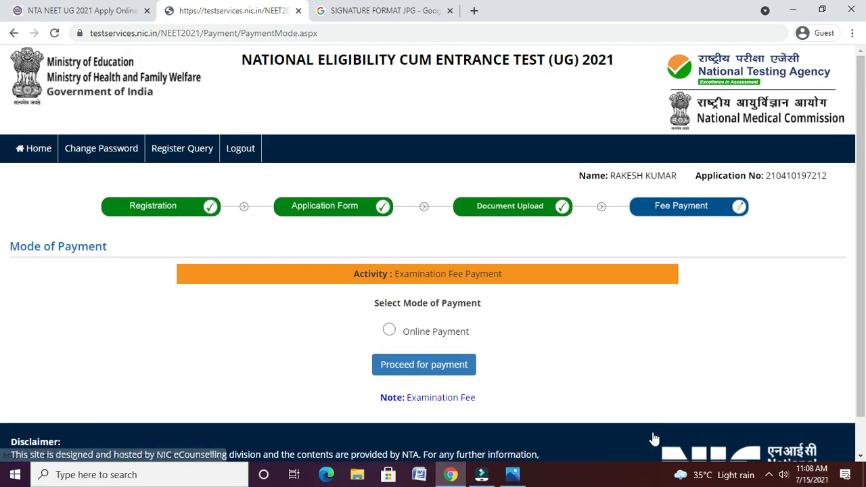
- Choose Online Payment as the payment mode and confirm proceeding with the 1500 fee
{"action": "left_click", "coordinate": [448, 334]}
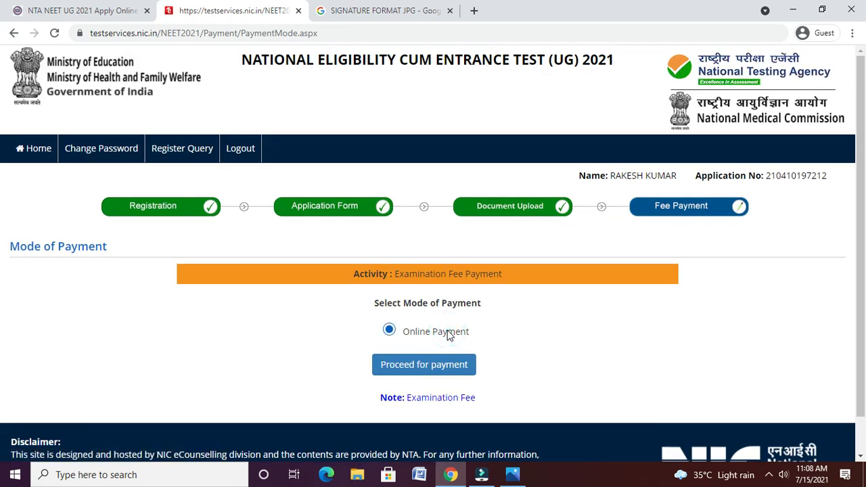
{"action": "left_click", "coordinate": [423, 364]}
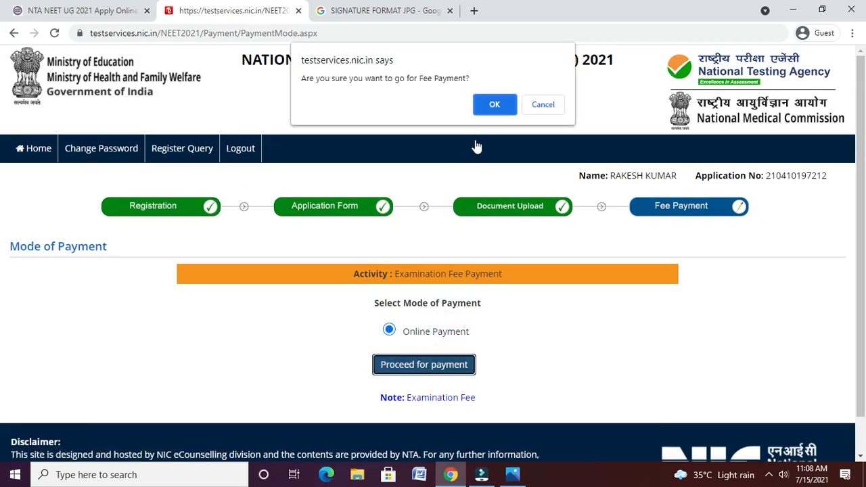
{"action": "left_click", "coordinate": [494, 104]}
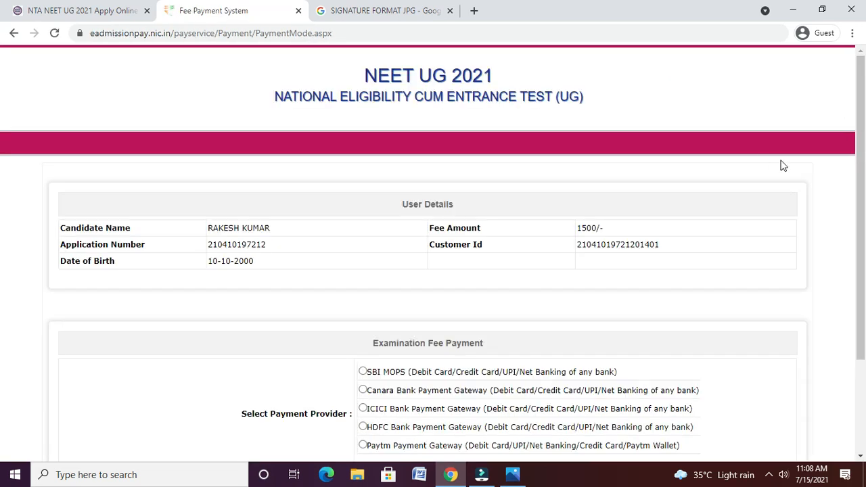
- Select SBI MOPS as the payment provider and continue to its gateway
{"action": "scroll", "coordinate": [2, 228], "scroll_direction": "down", "scroll_amount": 2}
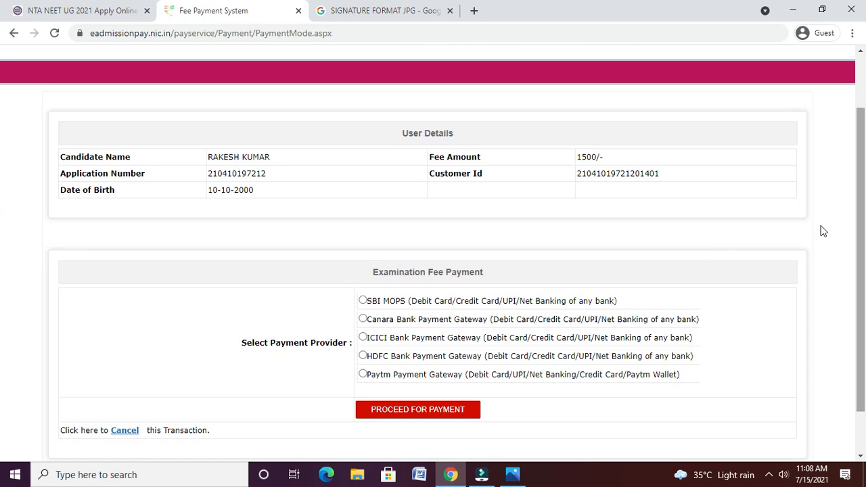
{"action": "left_click", "coordinate": [443, 306]}
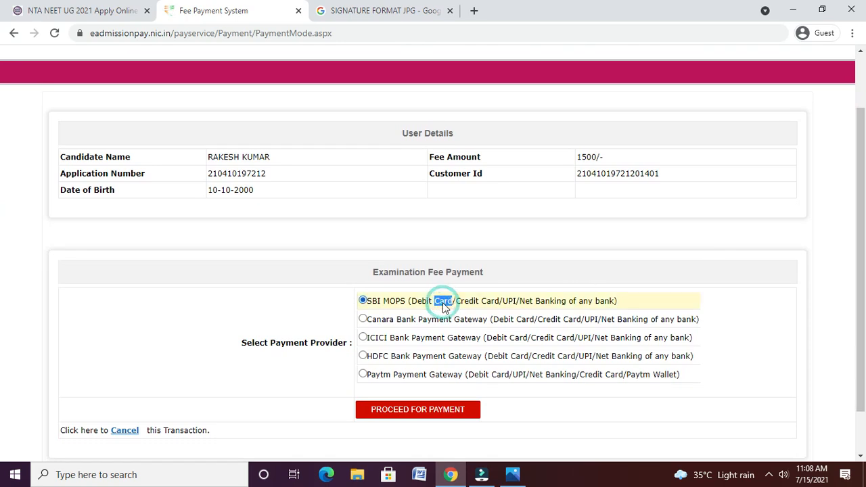
{"action": "left_click", "coordinate": [431, 414]}
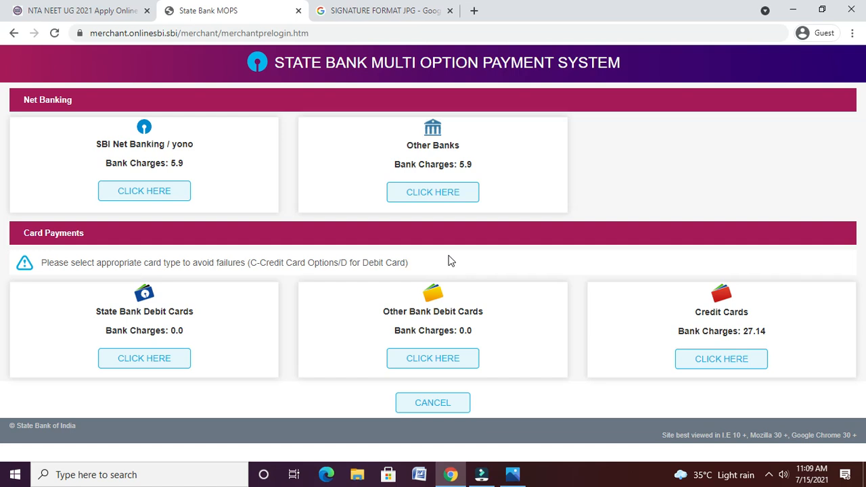
- Switch from the SBI MOPS options page to the NEET 2021 title image in the photo viewer
{"action": "left_click", "coordinate": [514, 475]}
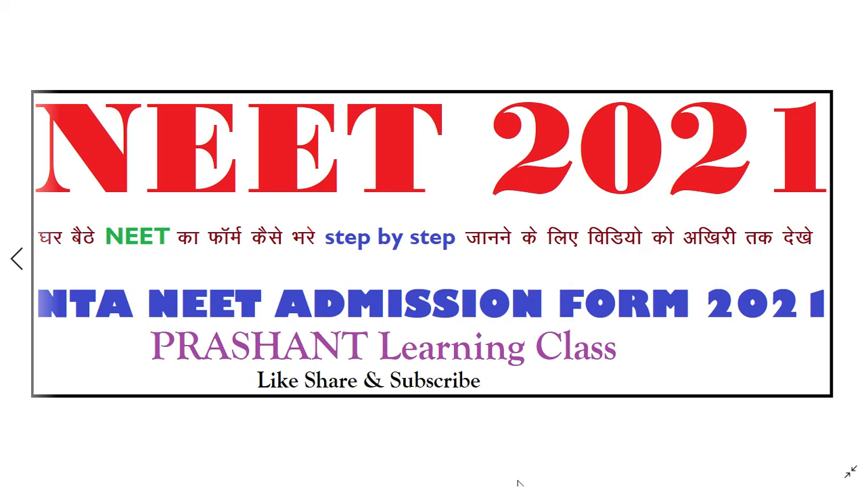